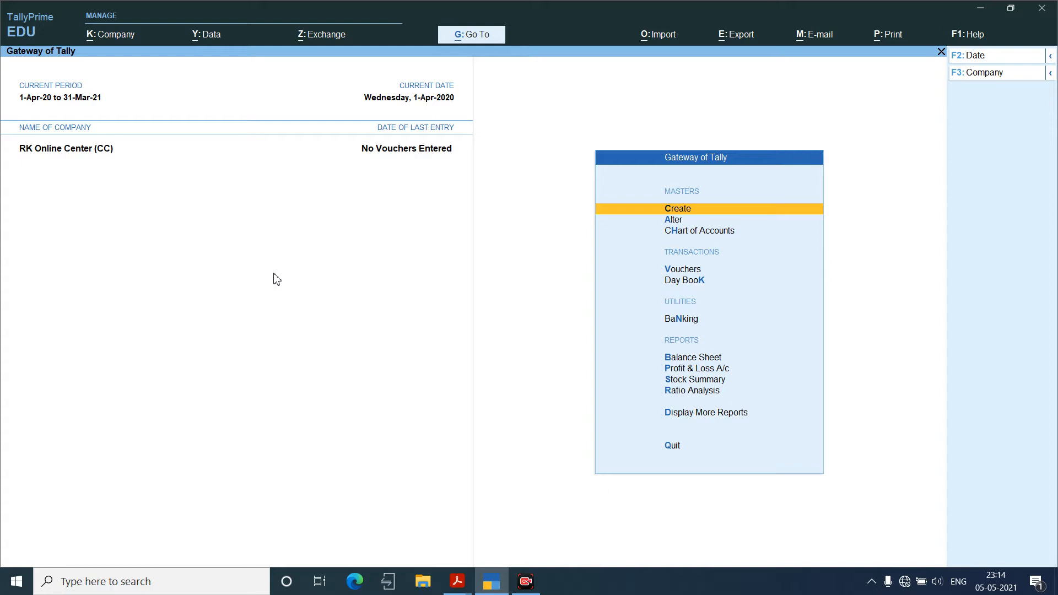
# Start creating a new ledger and name it Icici Credit Card A/c.
pyautogui.press('Return')
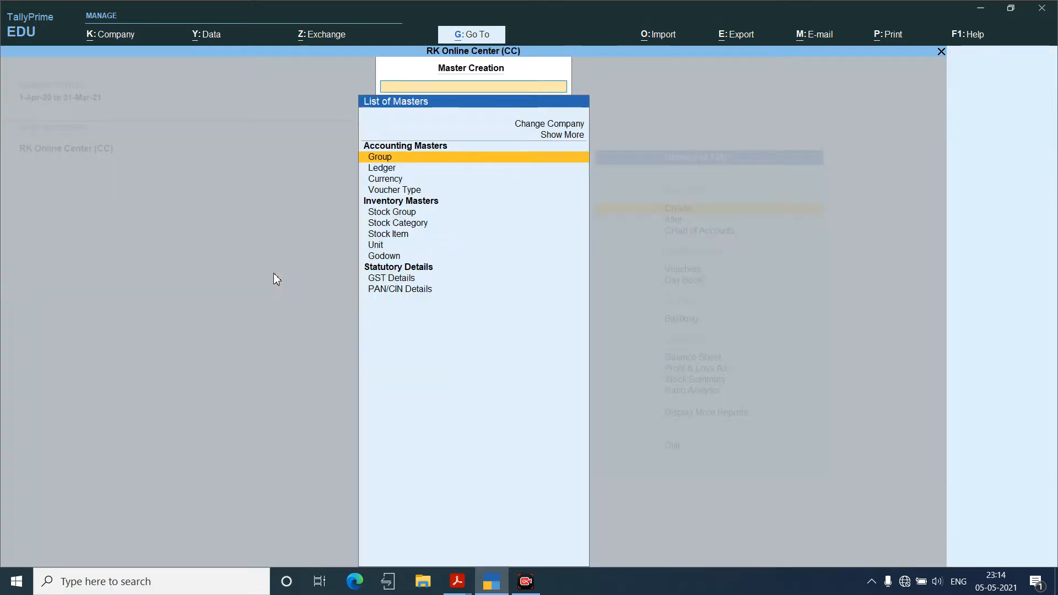
pyautogui.press('Down')
pyautogui.press('Return')
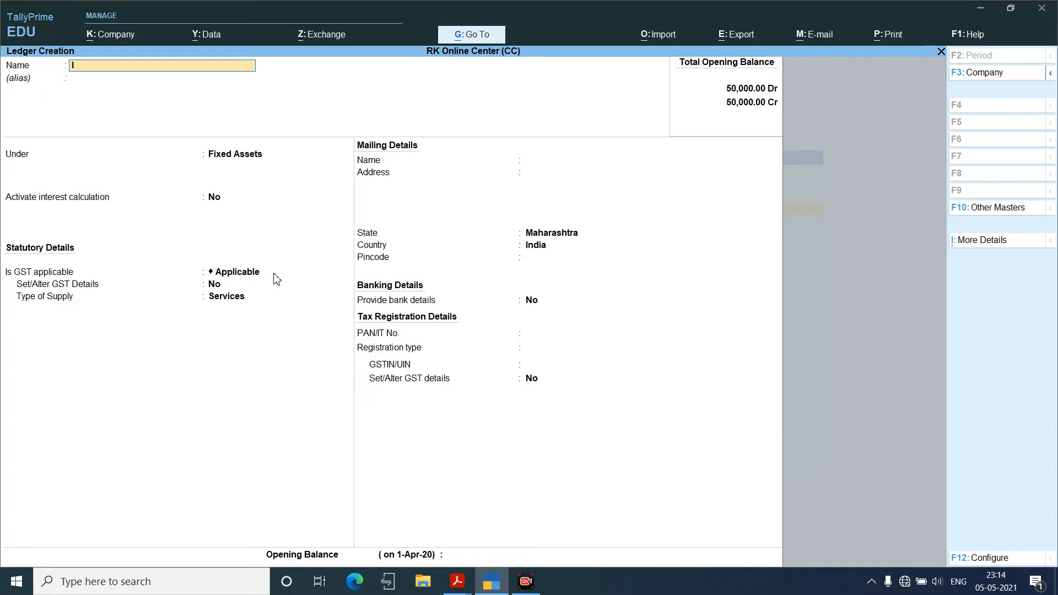
pyautogui.write('cici Credit Card a/c')
pyautogui.press('Return')
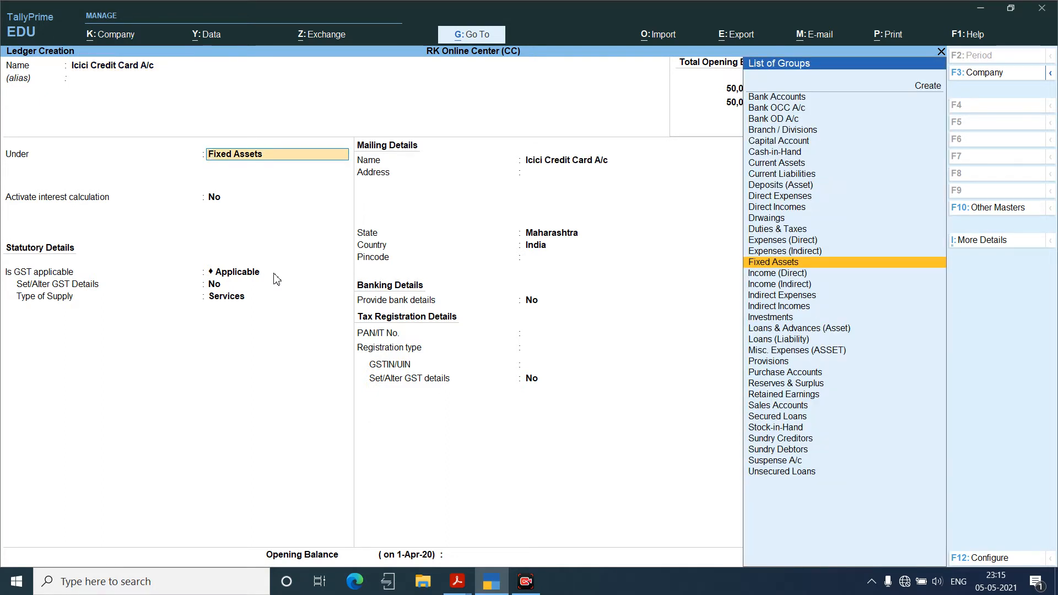
# Place the credit card ledger under the Bank OD A/c group and save it.
pyautogui.write('Ban')
pyautogui.press('Down')
pyautogui.press('Down')
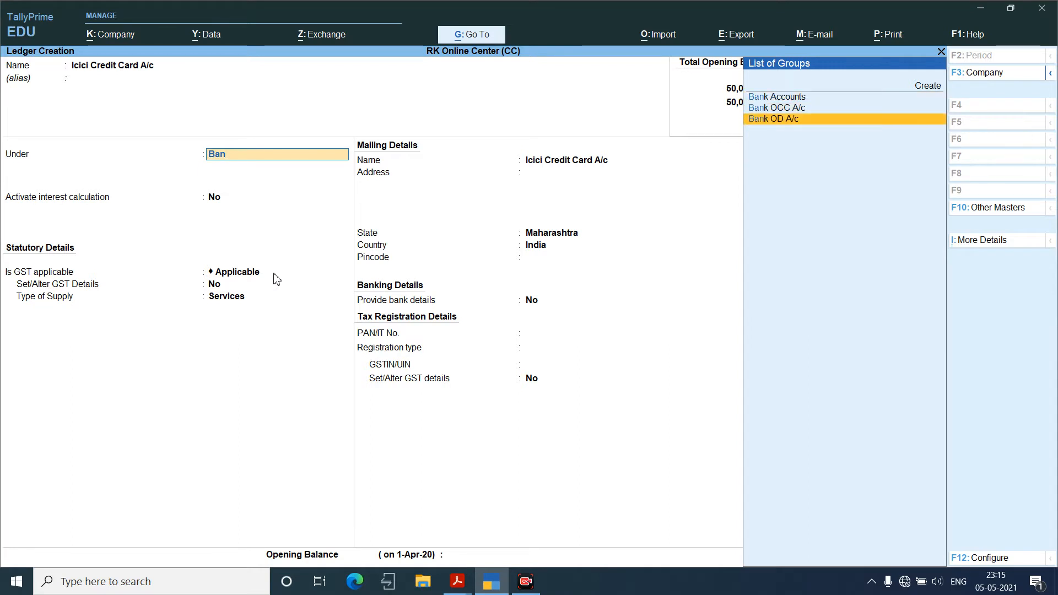
pyautogui.press('Return')
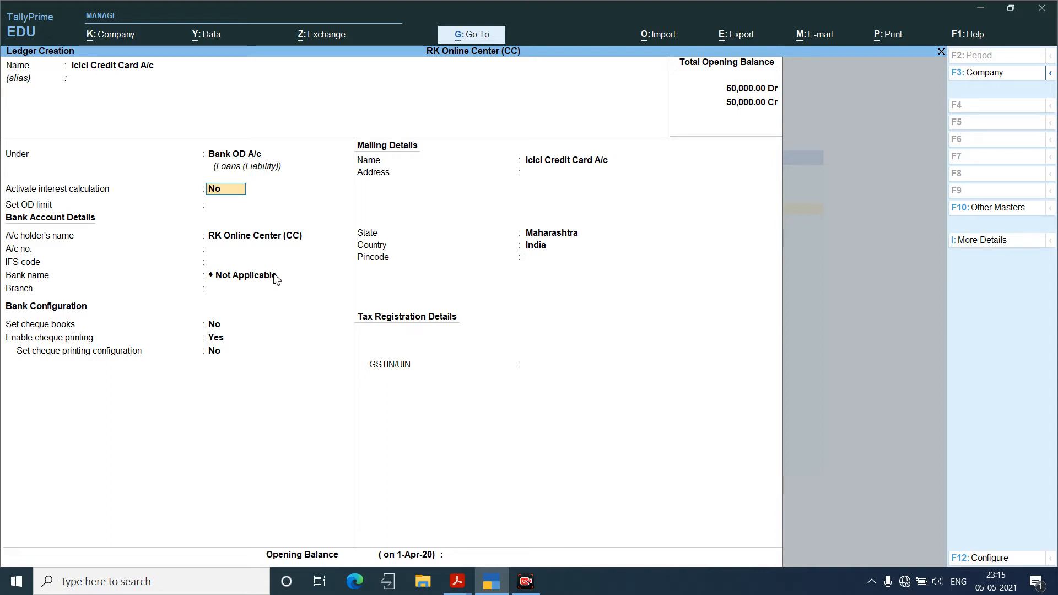
pyautogui.press('ctrl')
pyautogui.hotkey('ctrl', 'a')
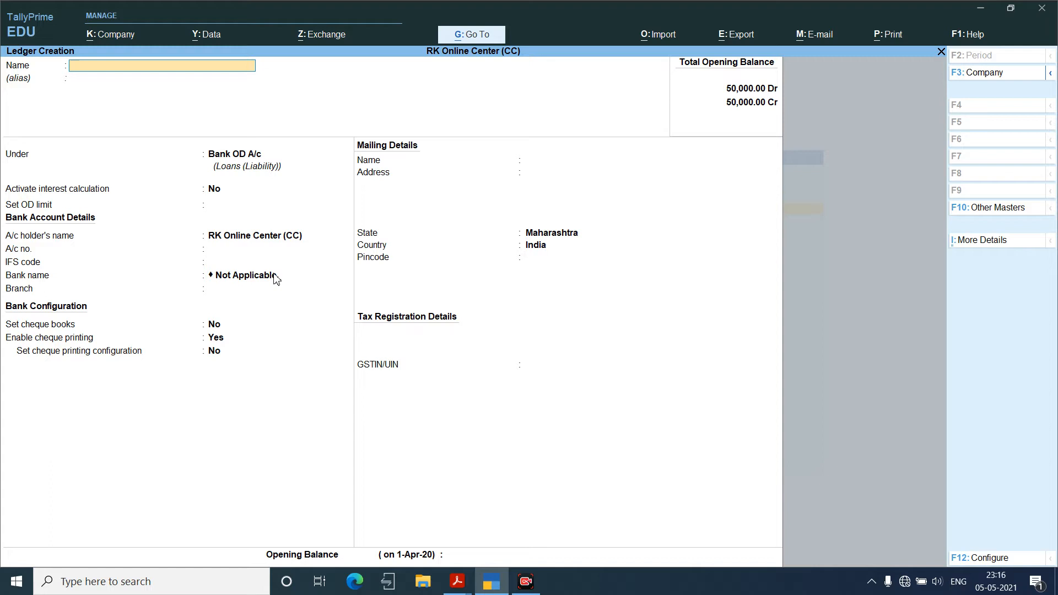
# Name the next ledger Official Exp. and find Indirect Expenses in the list of groups.
pyautogui.write('Official Exp.')
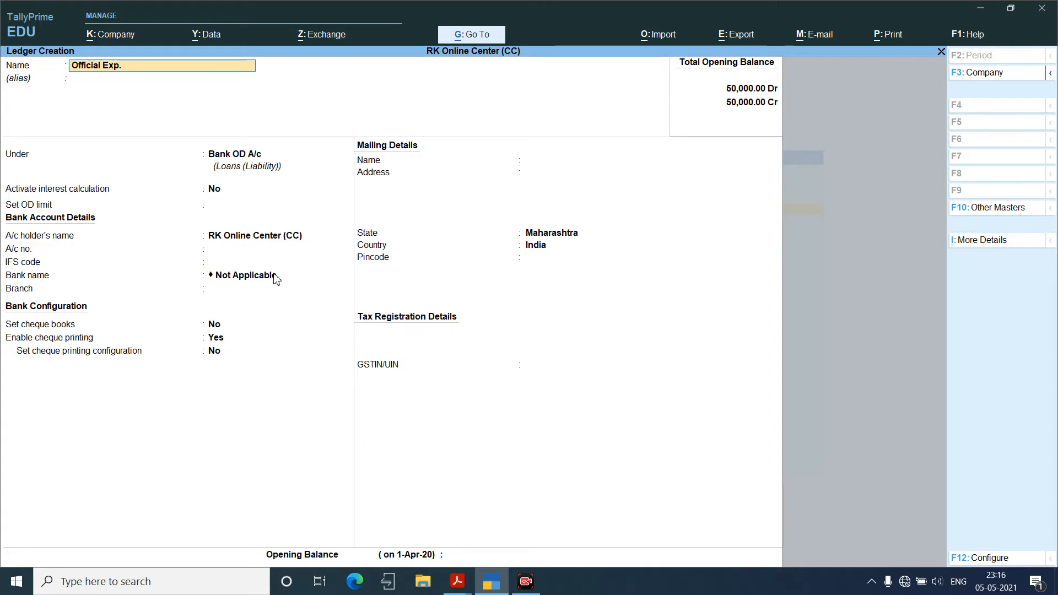
pyautogui.press('Return')
pyautogui.write('Indire')
pyautogui.press('Down')
pyautogui.press('Up')
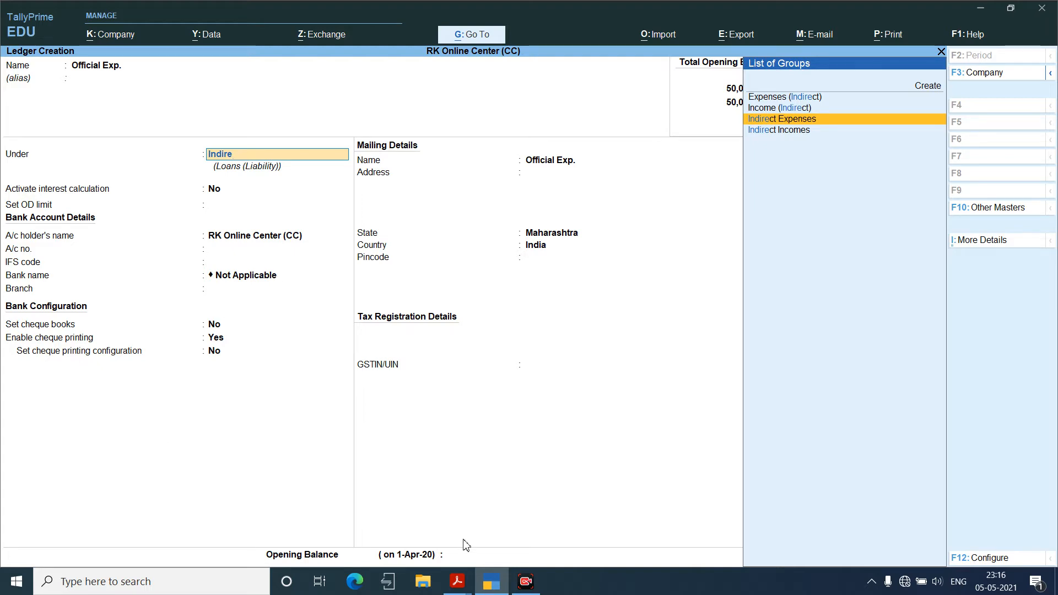
# Switch to the PDF reader to check the 15.01.21 to 14.02.21.pdf statement, and return to TallyPrime.
pyautogui.moveTo(457, 581)
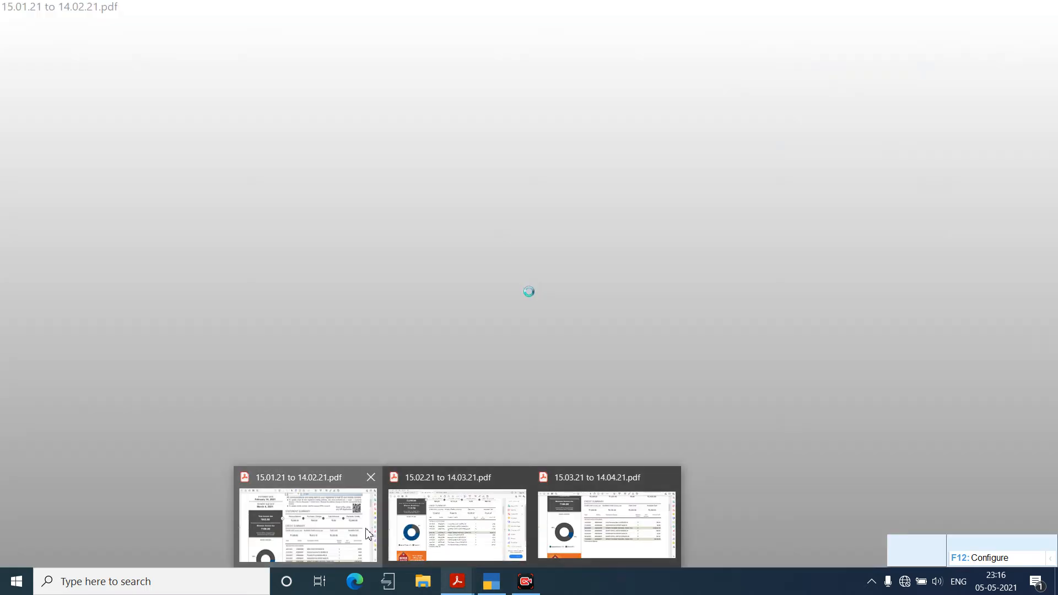
pyautogui.click(368, 533)
pyautogui.scroll(-3, 473, 425)
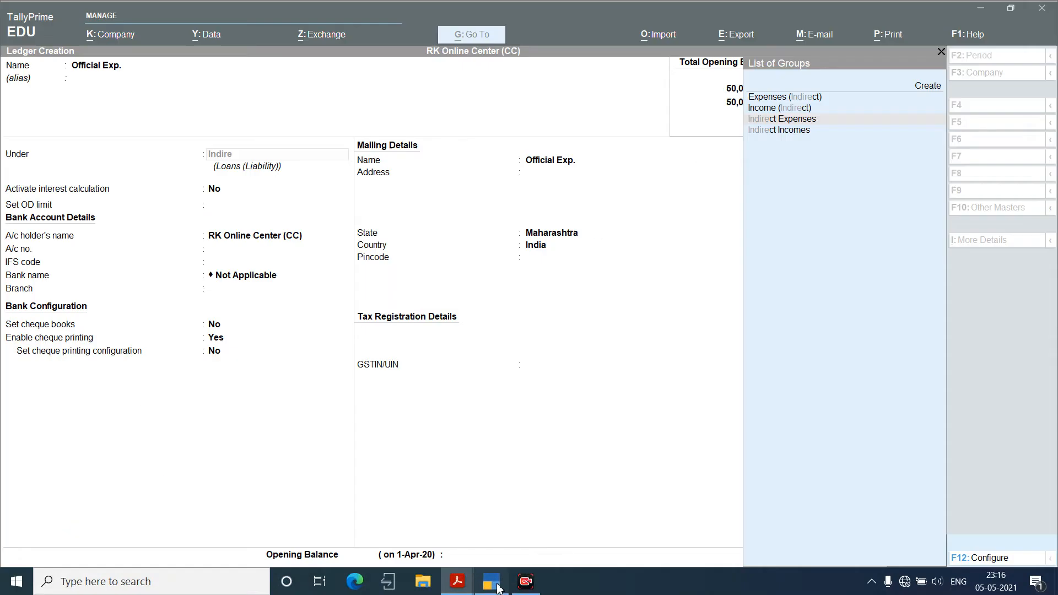
pyautogui.click(491, 581)
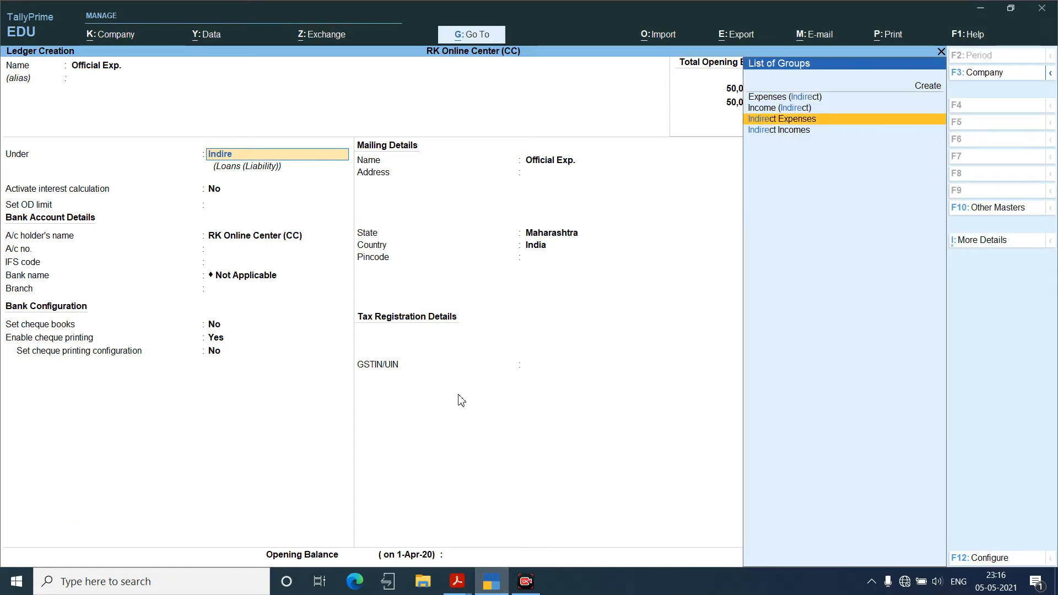
# Assign Official Exp. to Indirect Expenses with Invoice Rounding as its ledger type, and save the ledger.
pyautogui.press('Return')
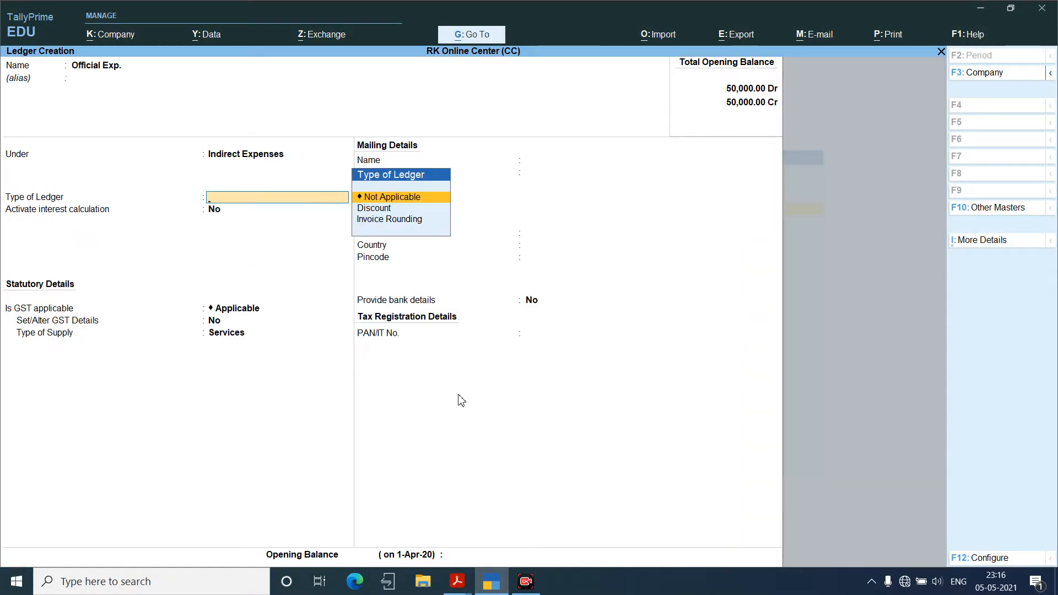
pyautogui.press('Down')
pyautogui.press('Down')
pyautogui.press('Return')
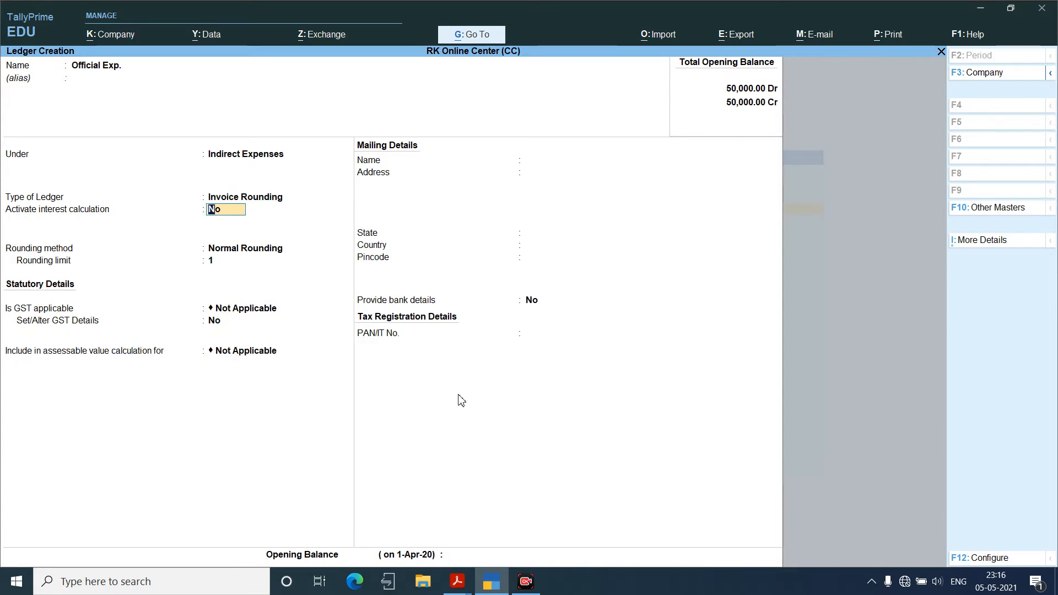
pyautogui.hotkey('ctrl', 'a')
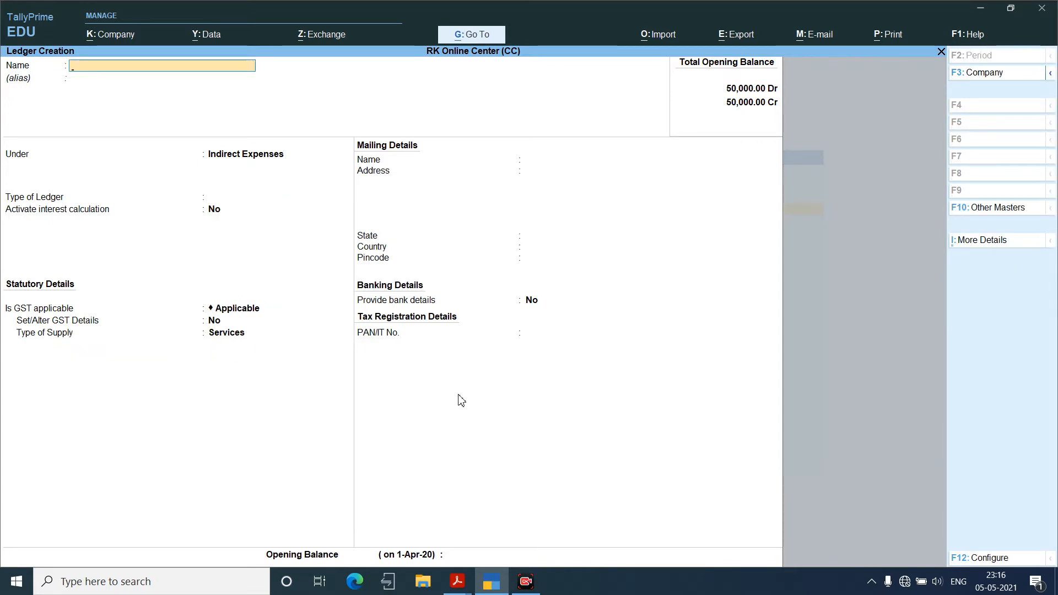
# Name the next new ledger Telephone / Mobile Exp.
pyautogui.write('Teleph')
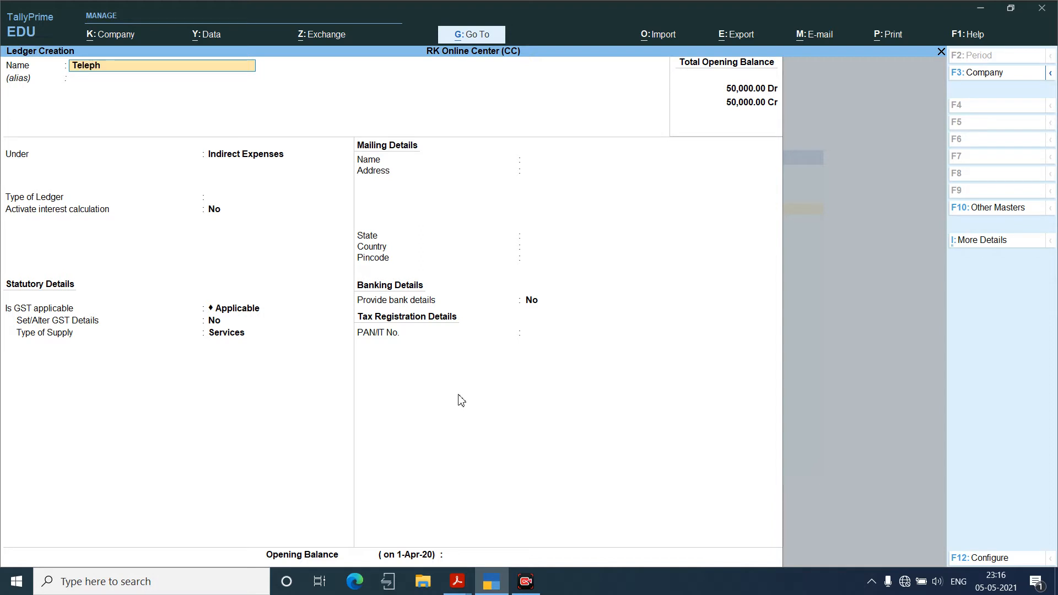
pyautogui.write('one ')
pyautogui.write('?')
pyautogui.write(' Mobi')
pyautogui.write('le Exp.')
pyautogui.press('Return')
pyautogui.press('Return')
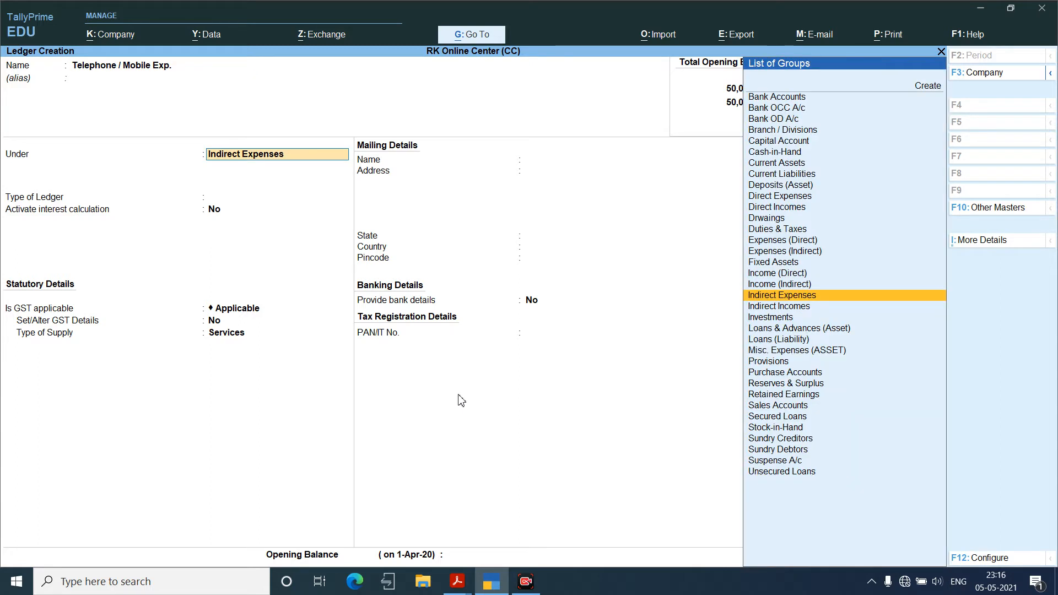
# Keep Telephone / Mobile Exp. under Indirect Expenses, set its ledger type to Invoice Rounding, and save it.
pyautogui.press('Return')
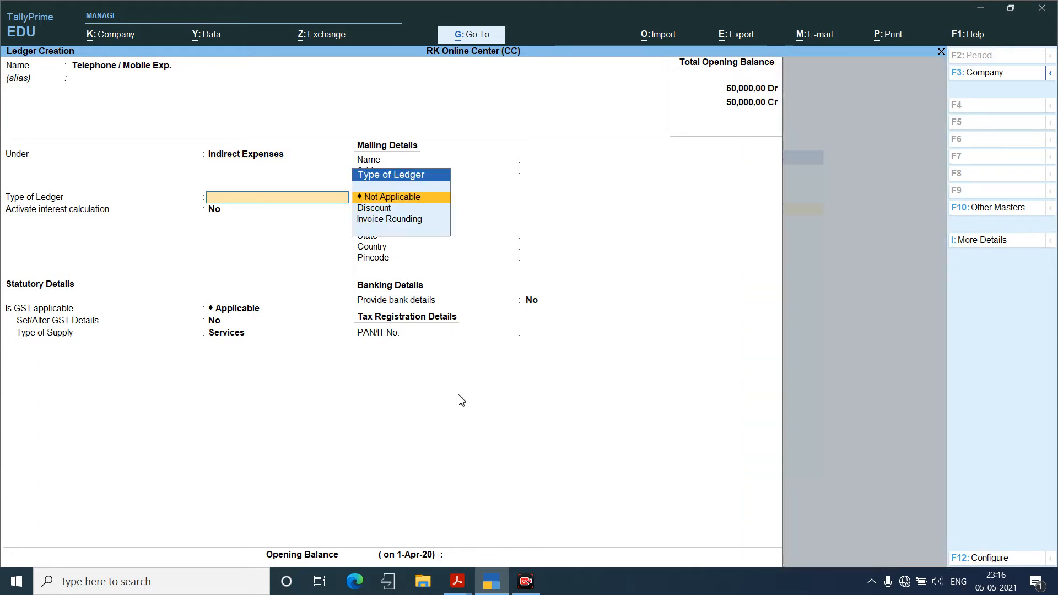
pyautogui.press('Down')
pyautogui.press('Down')
pyautogui.press('Return')
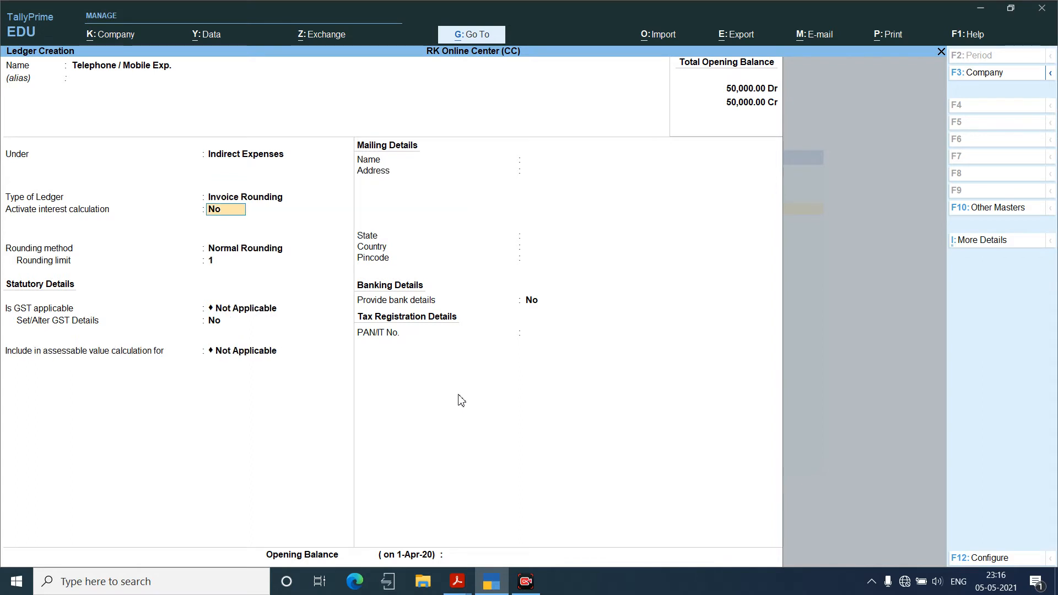
pyautogui.press('ctrl')
pyautogui.hotkey('ctrl', 'a')
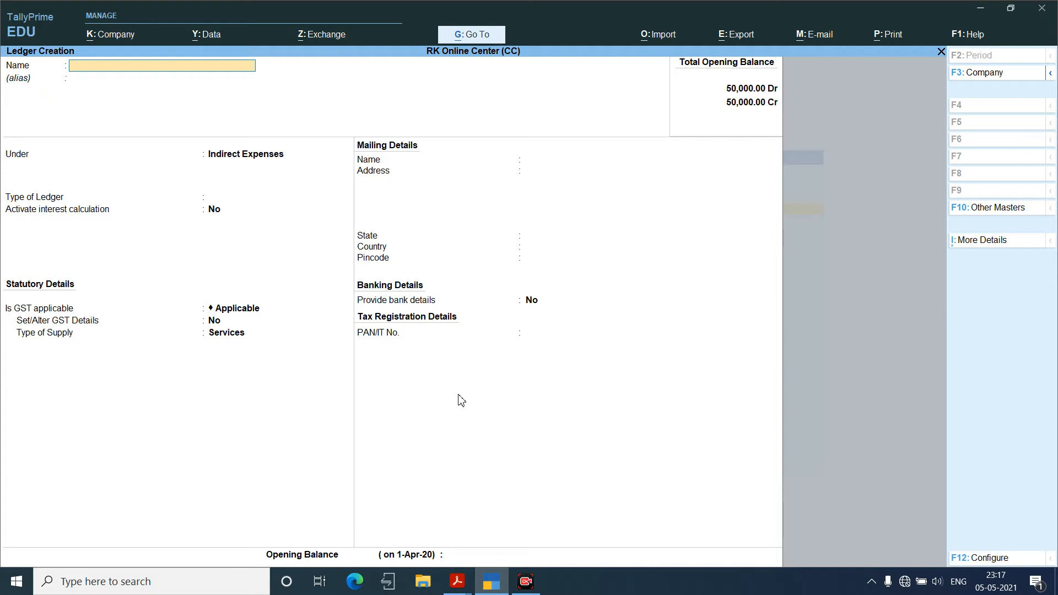
# Enter Drawings as the name of the next new ledger.
pyautogui.write('Drwaing')
pyautogui.press('BackSpace')
pyautogui.press('BackSpace')
pyautogui.press('BackSpace')
pyautogui.press('BackSpace')
pyautogui.press('BackSpace')
pyautogui.write('ing')
pyautogui.press('BackSpace')
pyautogui.press('BackSpace')
pyautogui.press('BackSpace')
pyautogui.press('BackSpace')
pyautogui.press('BackSpace')
pyautogui.write('awings')
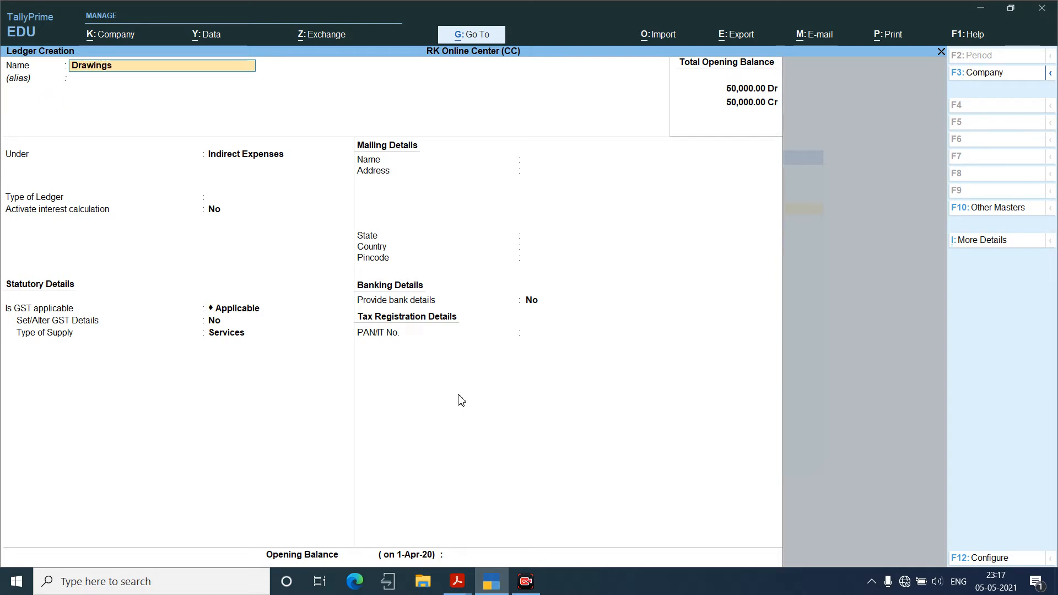
# Place the Drawings ledger under Capital Account and save it.
pyautogui.press('Return')
pyautogui.press('Return')
pyautogui.write('C')
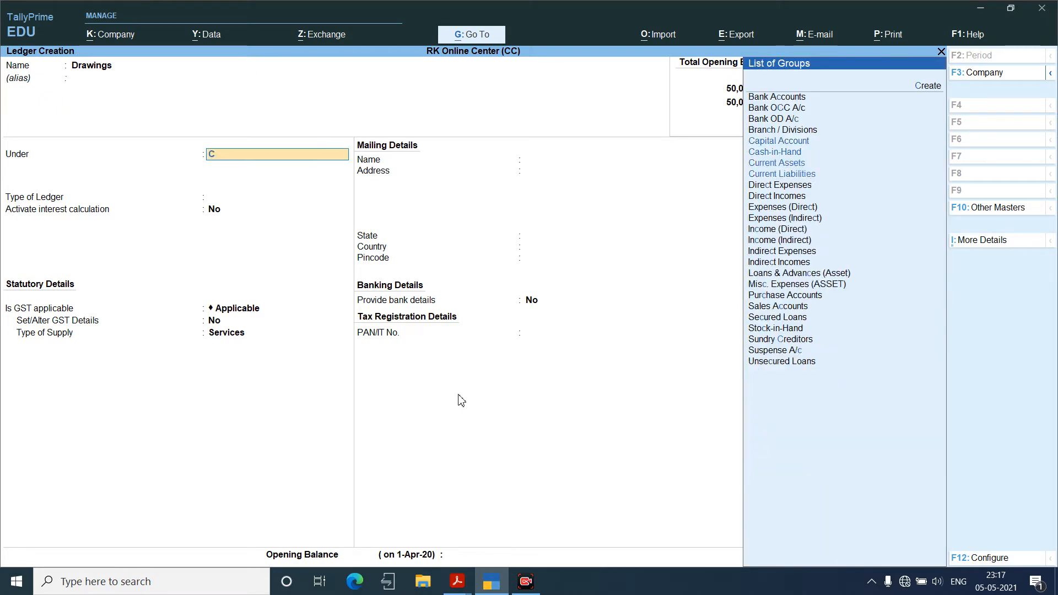
pyautogui.write('apital Account')
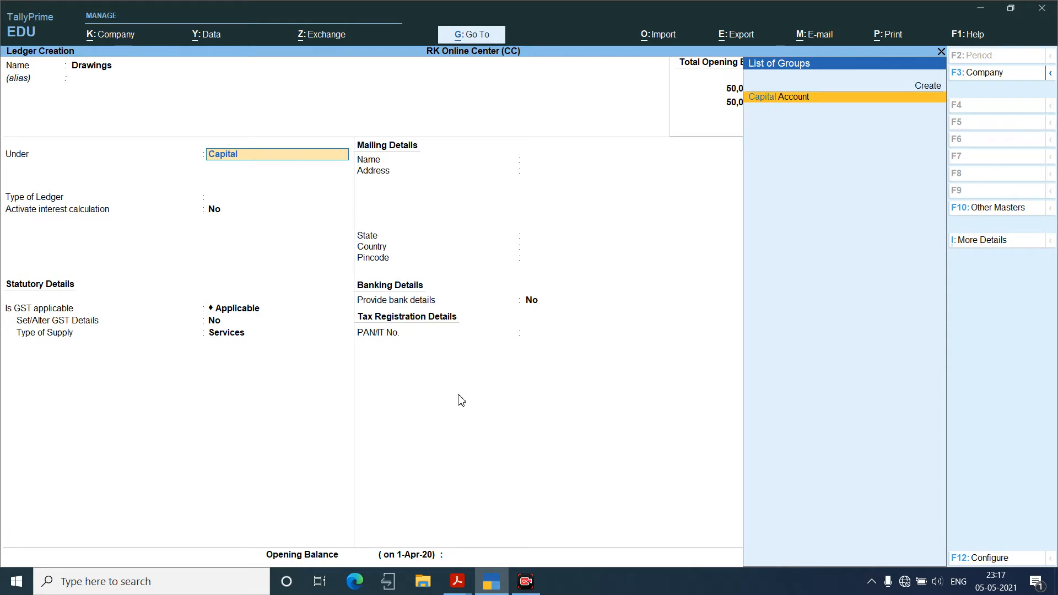
pyautogui.press('Return')
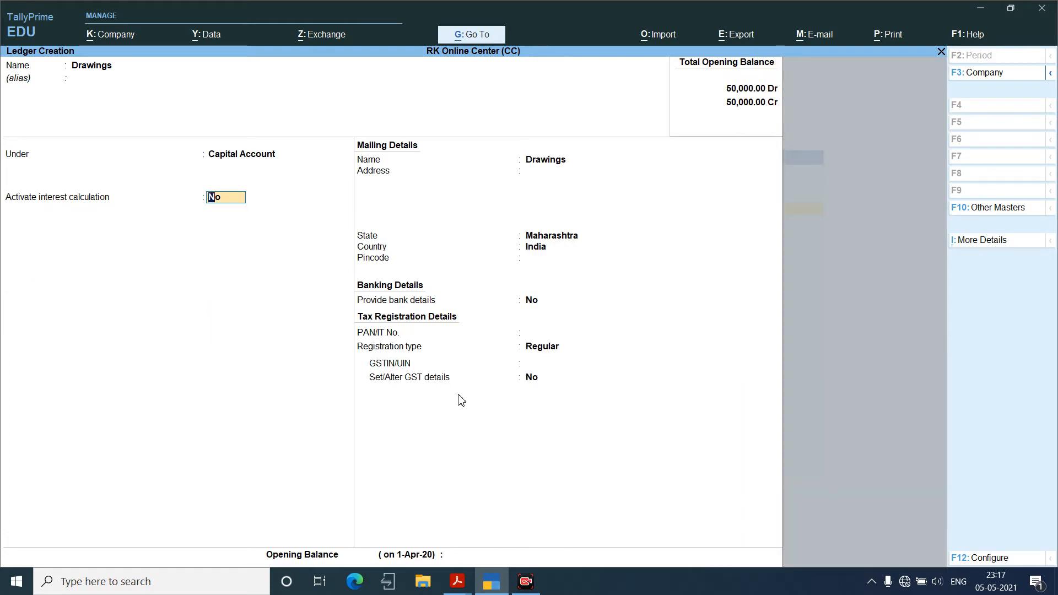
pyautogui.press('Return')
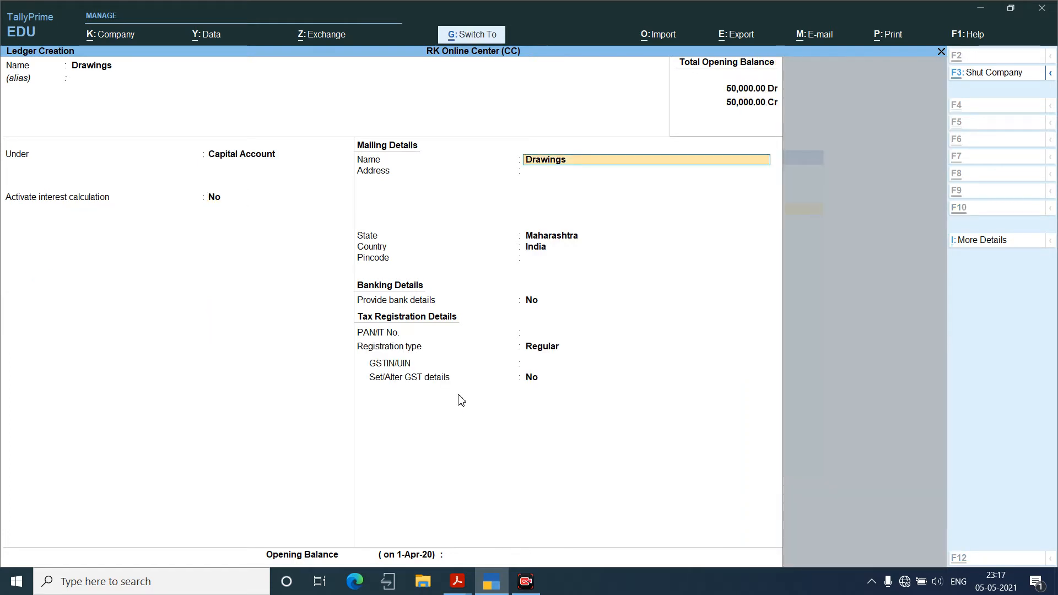
pyautogui.hotkey('ctrl', 'a')
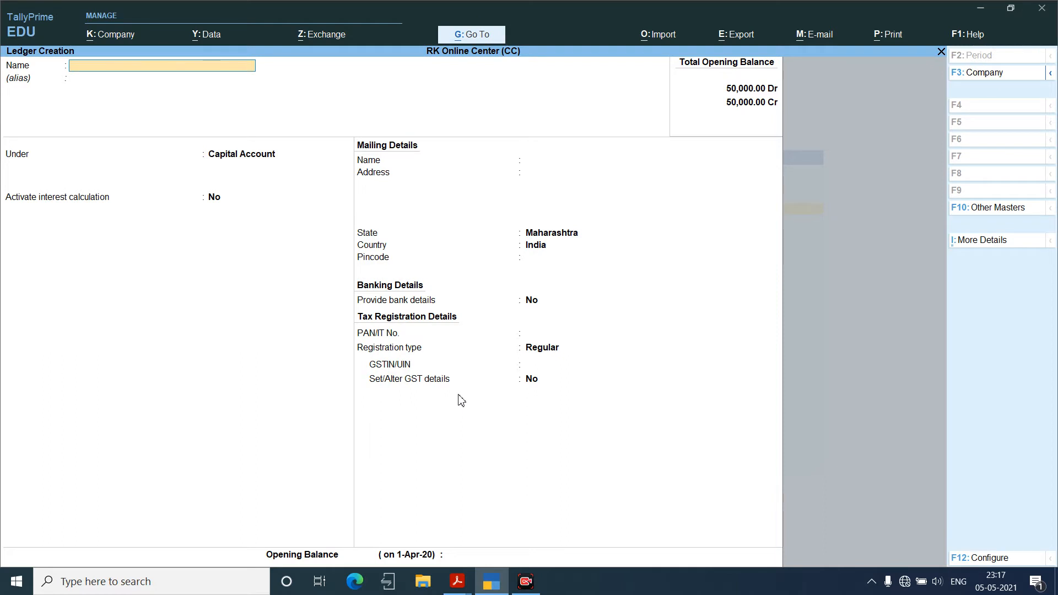
# Name the next new ledger Grocery and go to its group selection.
pyautogui.write('Grocery')
pyautogui.press('Return')
pyautogui.press('Return')
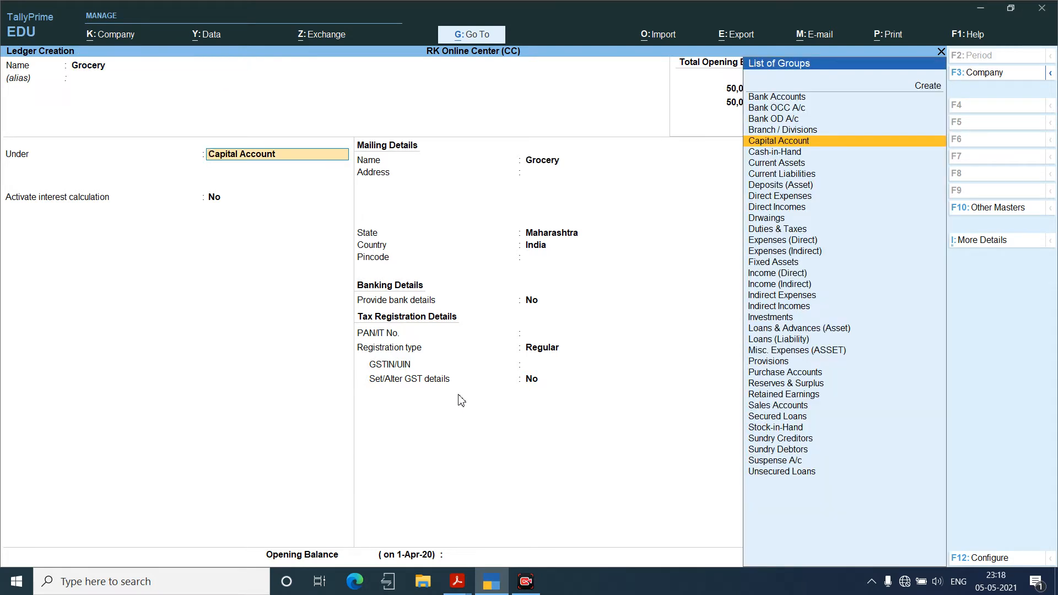
# Create a Drawings group under Capital Account with default settings and use it as the Grocery ledger's group.
pyautogui.press('alt')
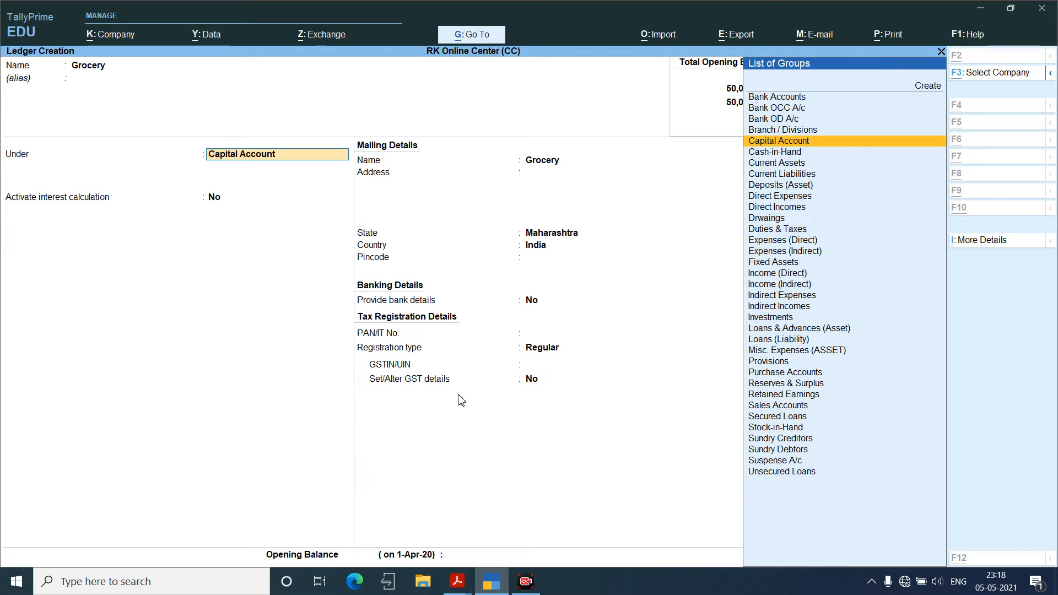
pyautogui.hotkey('alt', 'c')
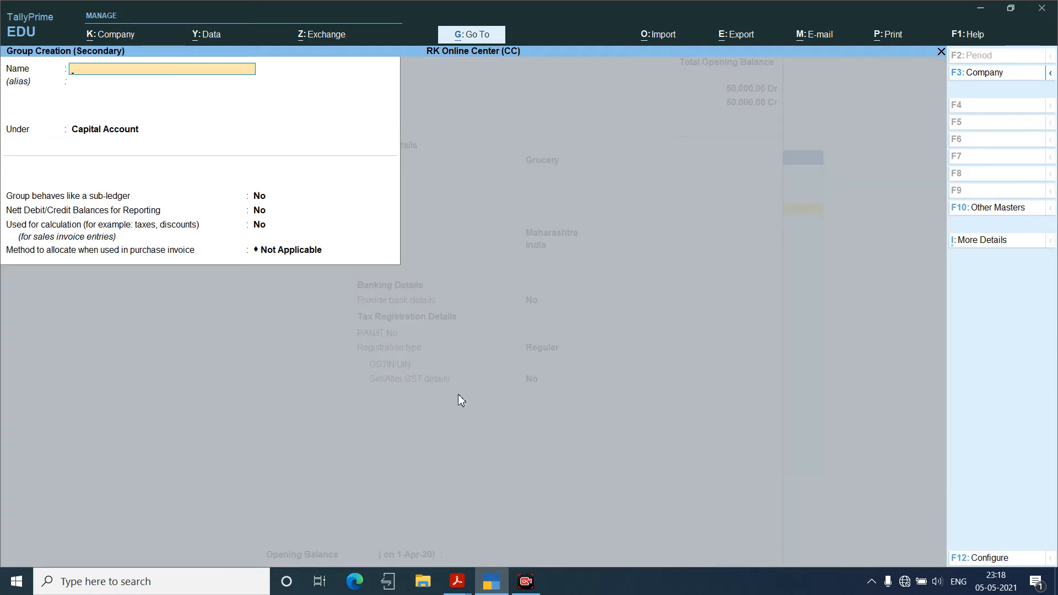
pyautogui.write('Drawings')
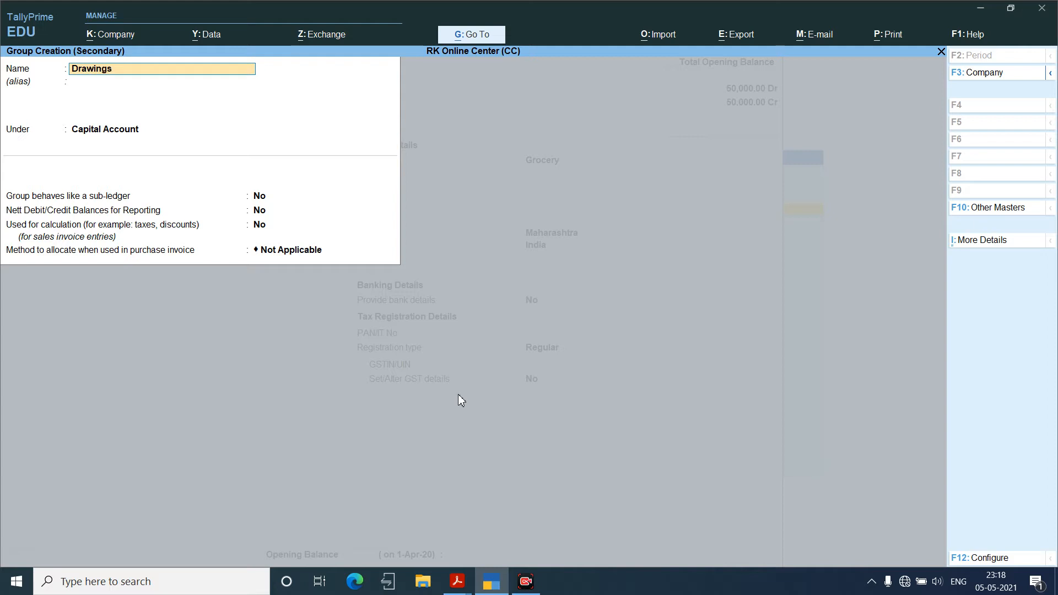
pyautogui.press('Return')
pyautogui.press('Return')
pyautogui.press('Return')
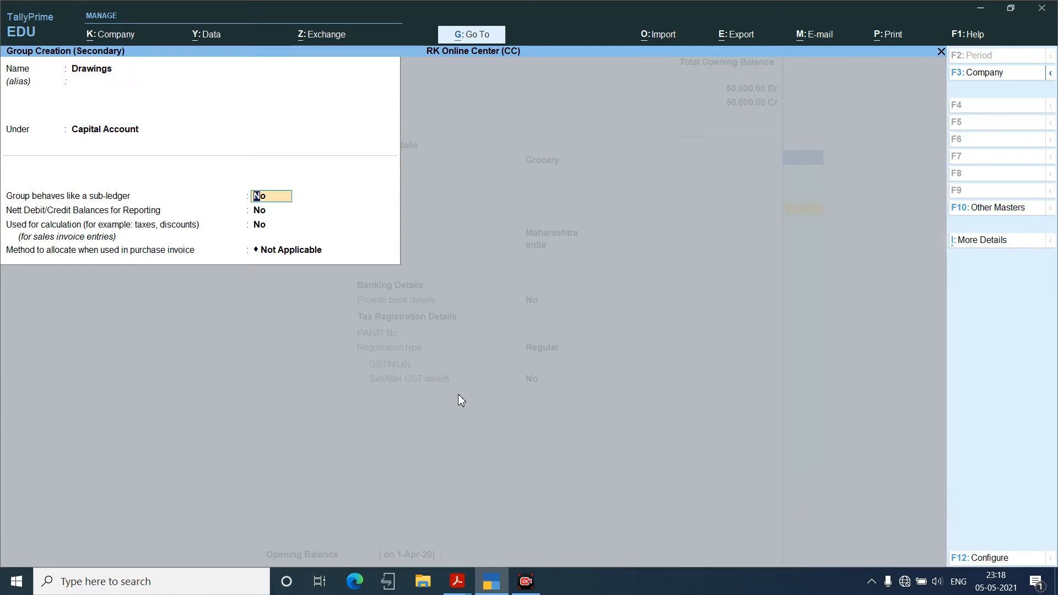
pyautogui.press('Return')
pyautogui.press('Return')
pyautogui.press('Return')
pyautogui.press('Return')
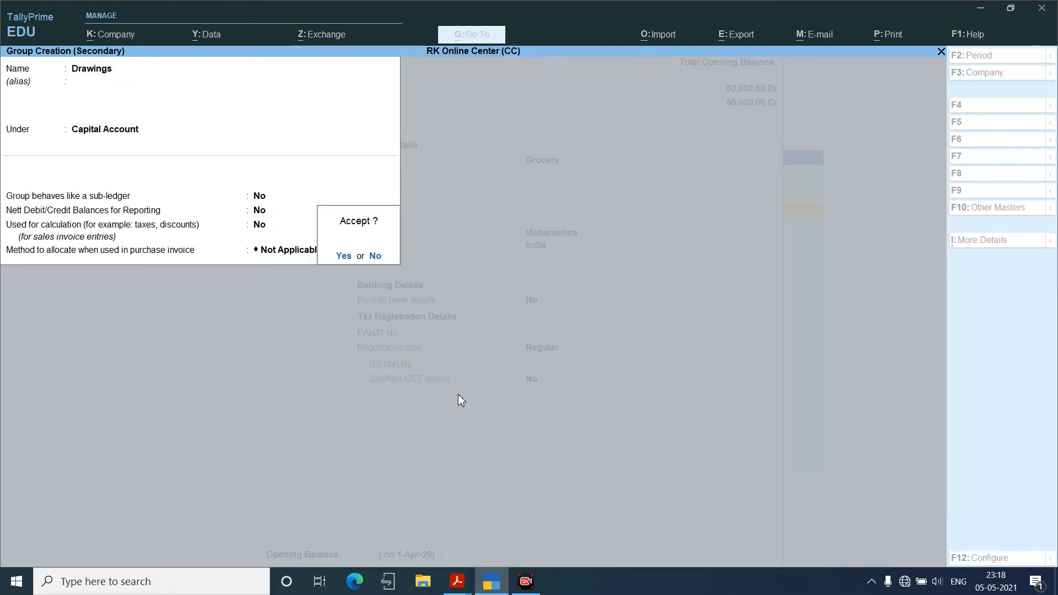
pyautogui.press('Return')
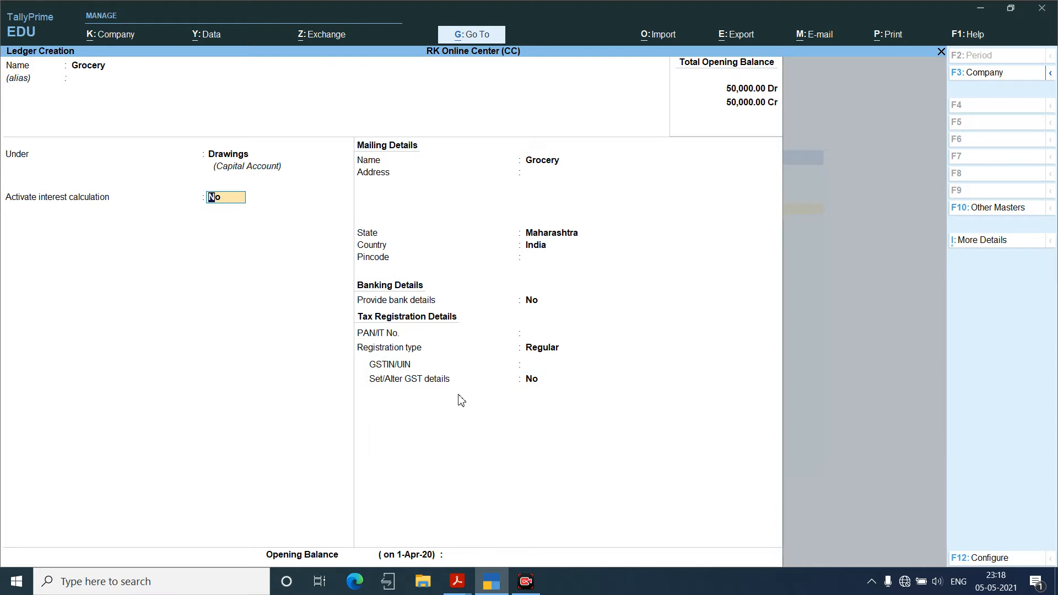
# Keep the default mailing, banking and tax details for the Grocery ledger, leave its opening balance empty and save it.
pyautogui.press('Return')
pyautogui.press('Return')
pyautogui.press('Return')
pyautogui.press('Return')
pyautogui.press('Return')
pyautogui.press('Return')
pyautogui.press('Return')
pyautogui.press('Return')
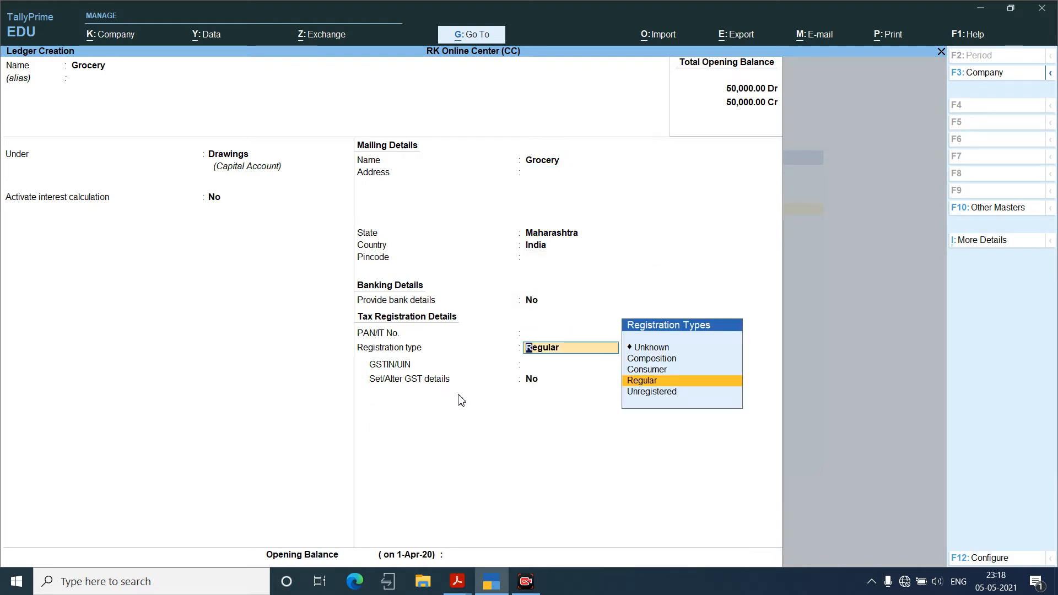
pyautogui.press('Return')
pyautogui.press('Return')
pyautogui.press('Return')
pyautogui.press('Return')
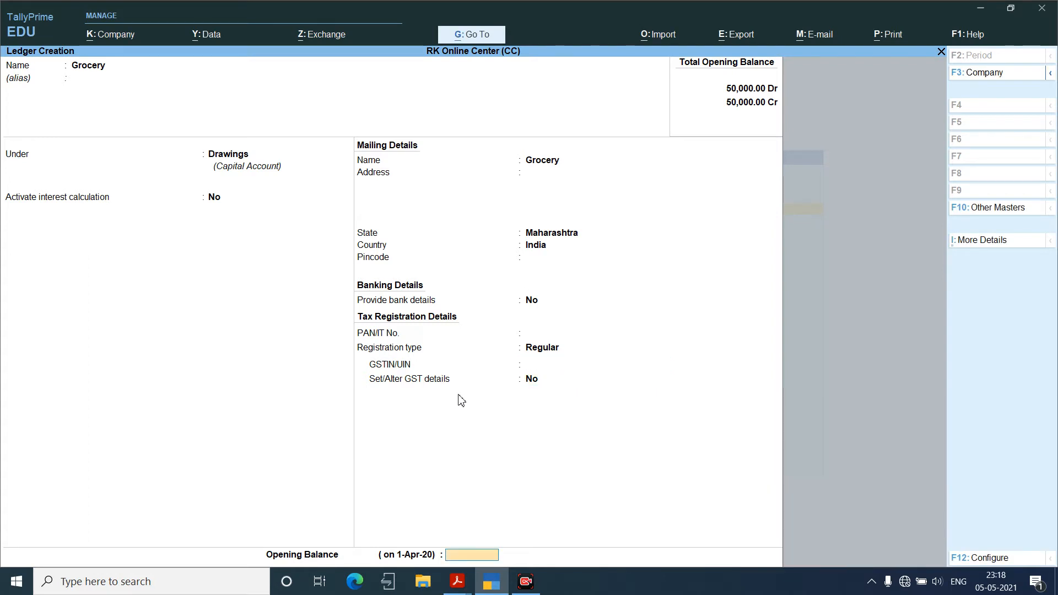
pyautogui.press('Return')
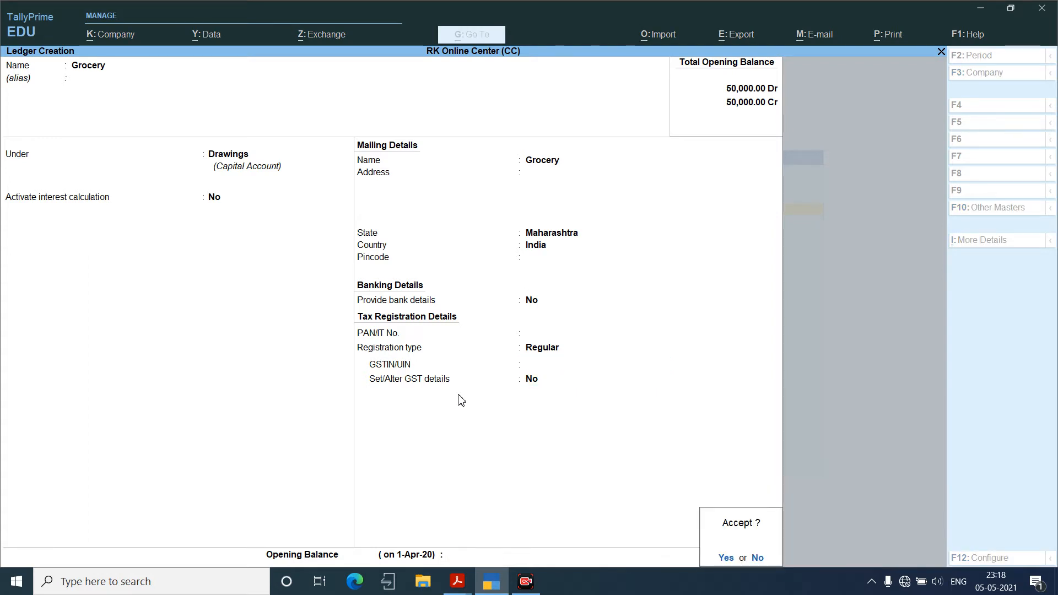
pyautogui.press('Return')
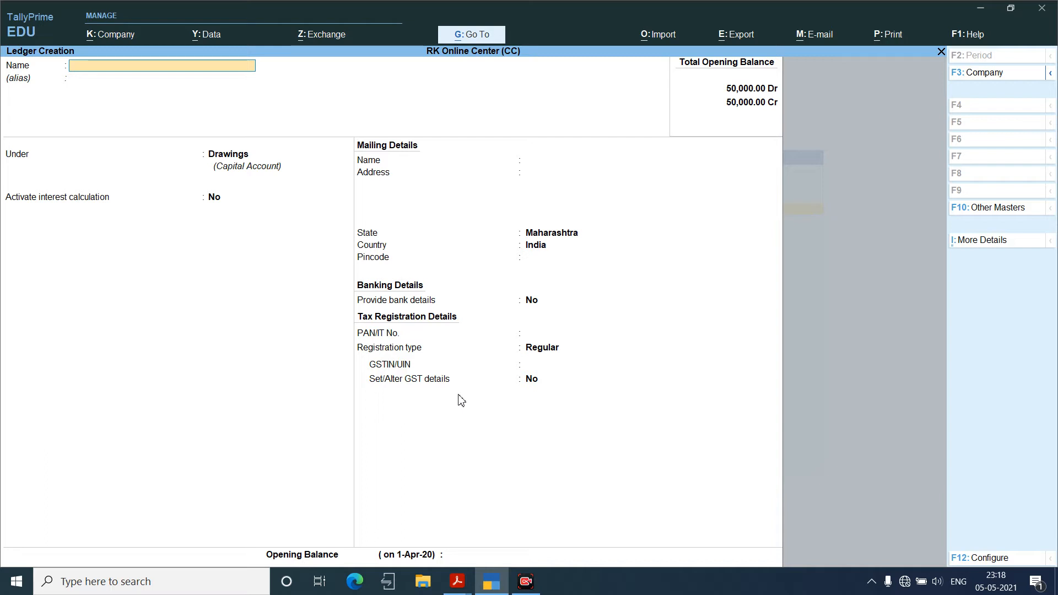
# Leave ledger creation, check the statement's first transaction in Adobe Acrobat Reader and start a payment voucher in TallyPrime.
pyautogui.press('Escape')
pyautogui.press('Escape')
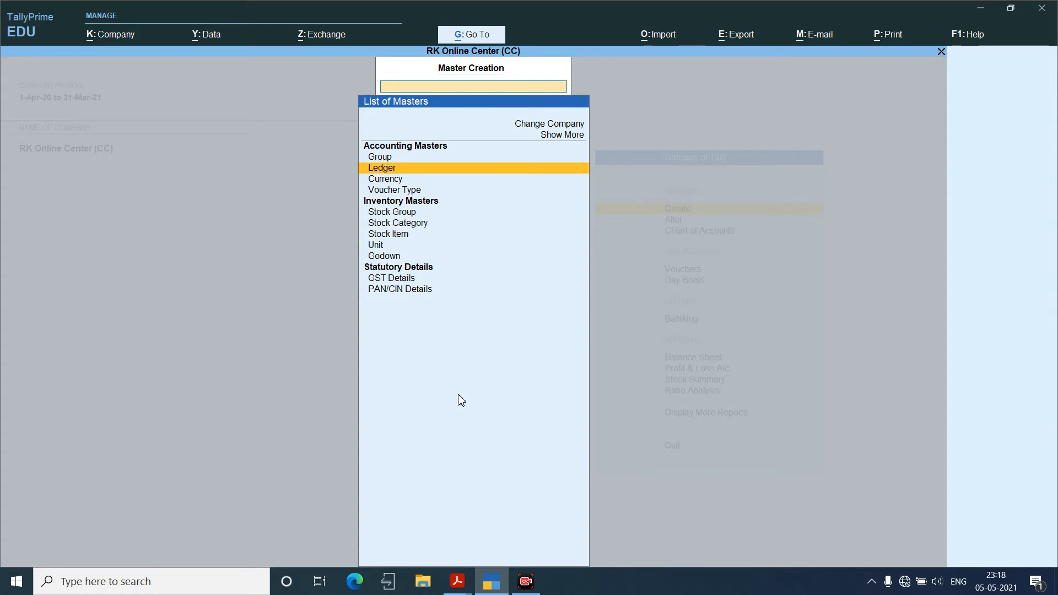
pyautogui.press('Escape')
pyautogui.press('Escape')
pyautogui.press('v')
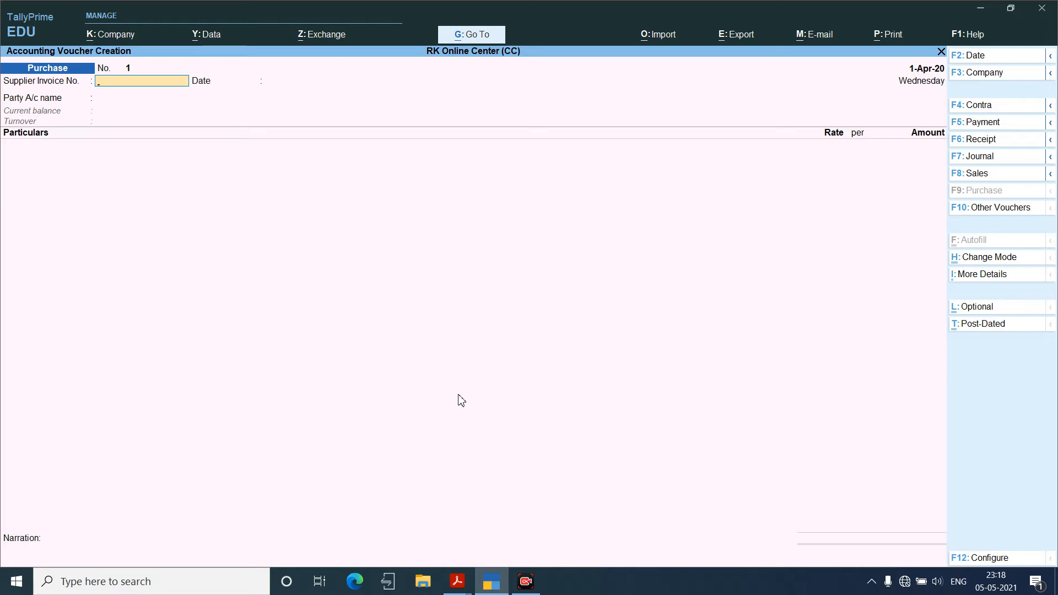
pyautogui.hotkey('alt', 'Tab')
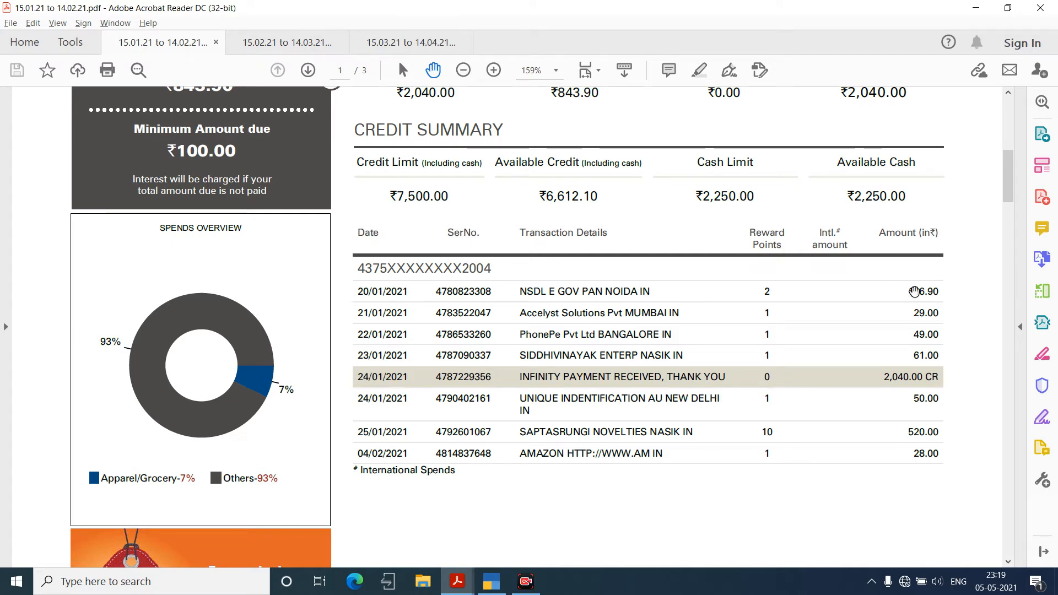
pyautogui.hotkey('alt', 'Tab')
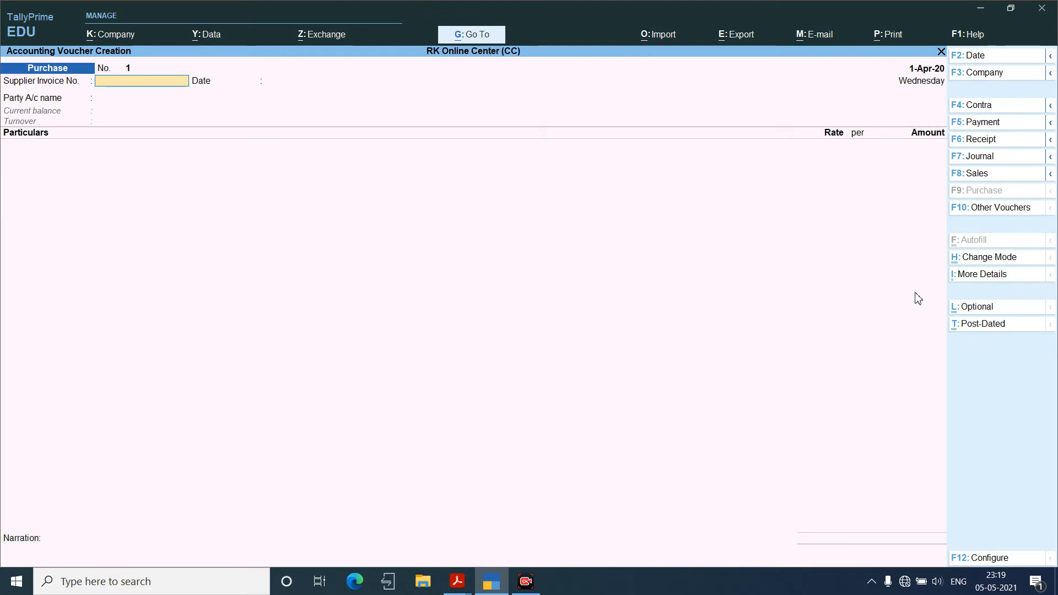
pyautogui.press('F7')
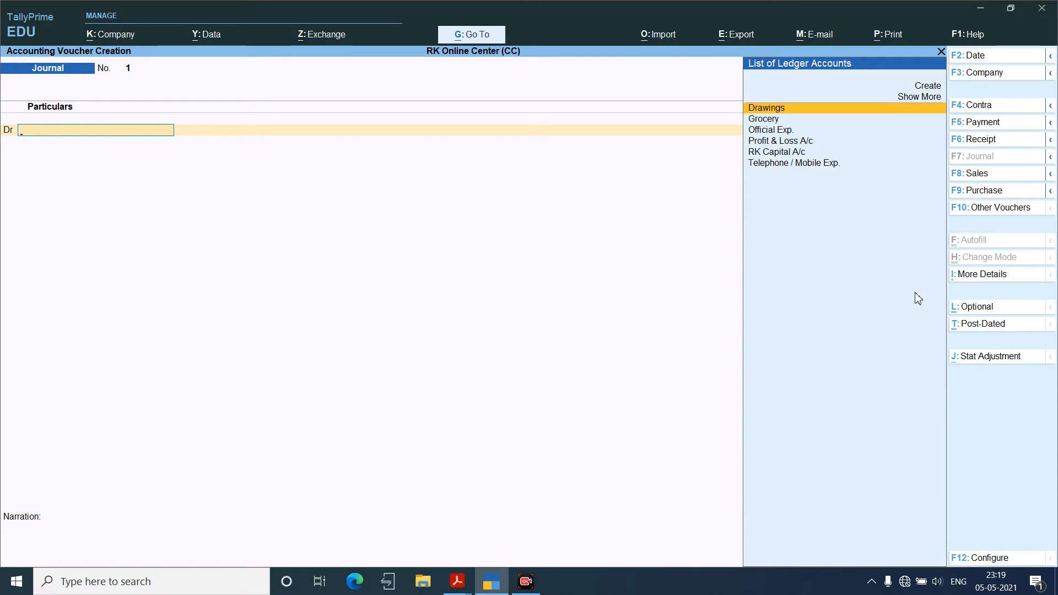
pyautogui.press('F5')
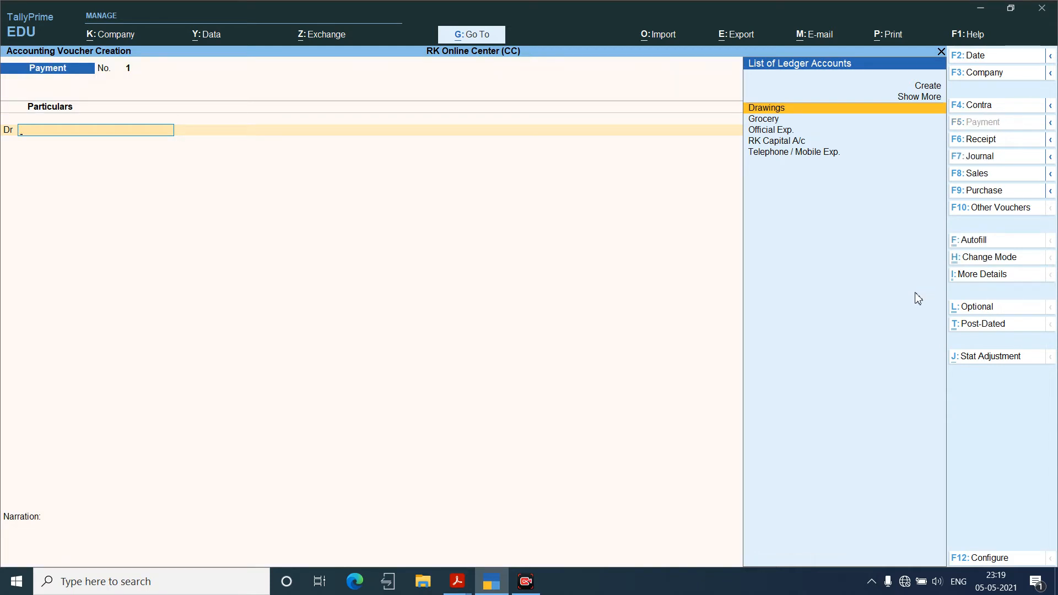
# Debit Official Exp. with 106.90 in the payment voucher, taking the amount from the credit card statement in Adobe Acrobat Reader.
pyautogui.press('Down')
pyautogui.press('Down')
pyautogui.press('Down')
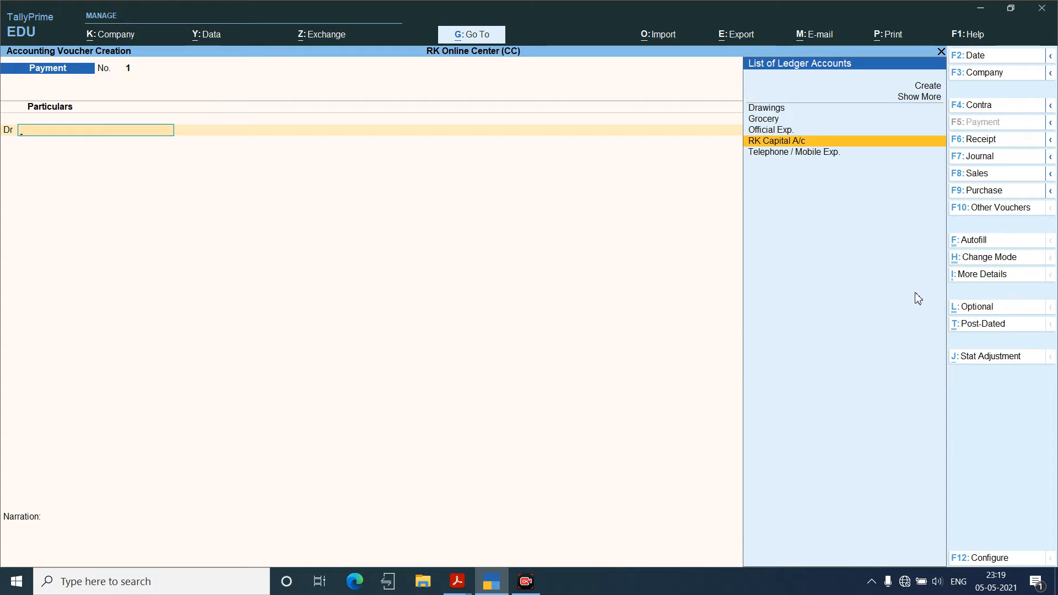
pyautogui.press('Up')
pyautogui.press('Return')
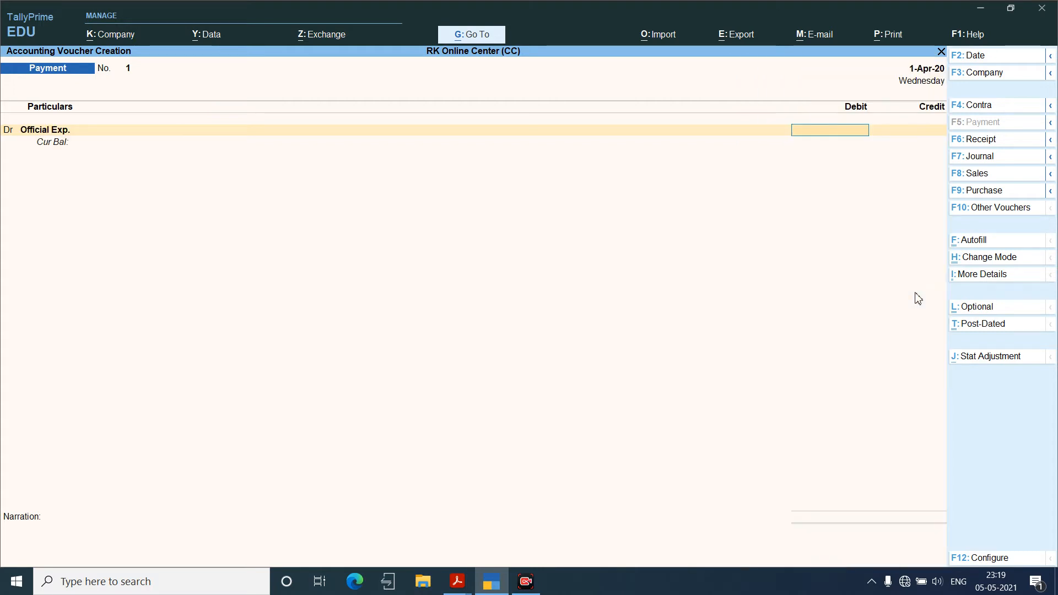
pyautogui.hotkey('alt', 'Tab')
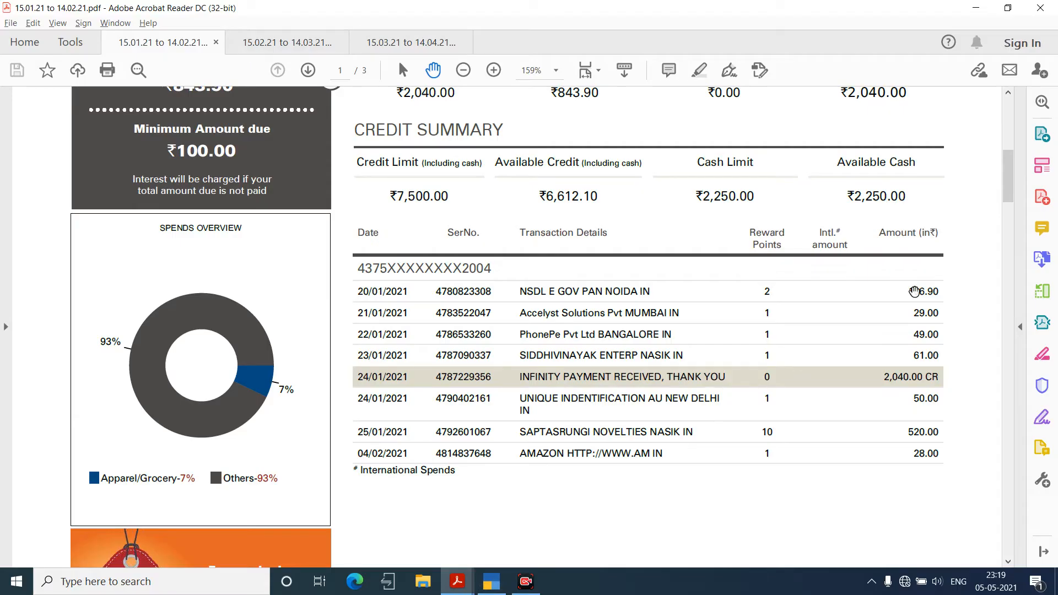
pyautogui.hotkey('alt', 'Tab')
pyautogui.hotkey('alt', 'Tab')
pyautogui.hotkey('alt', 'Tab')
pyautogui.write('106.90')
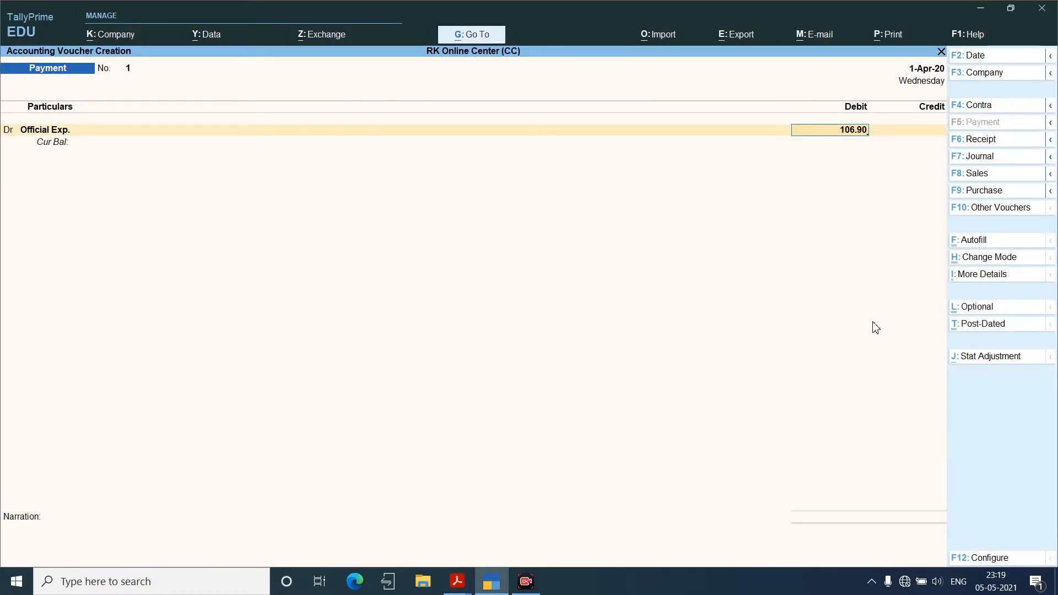
pyautogui.press('Return')
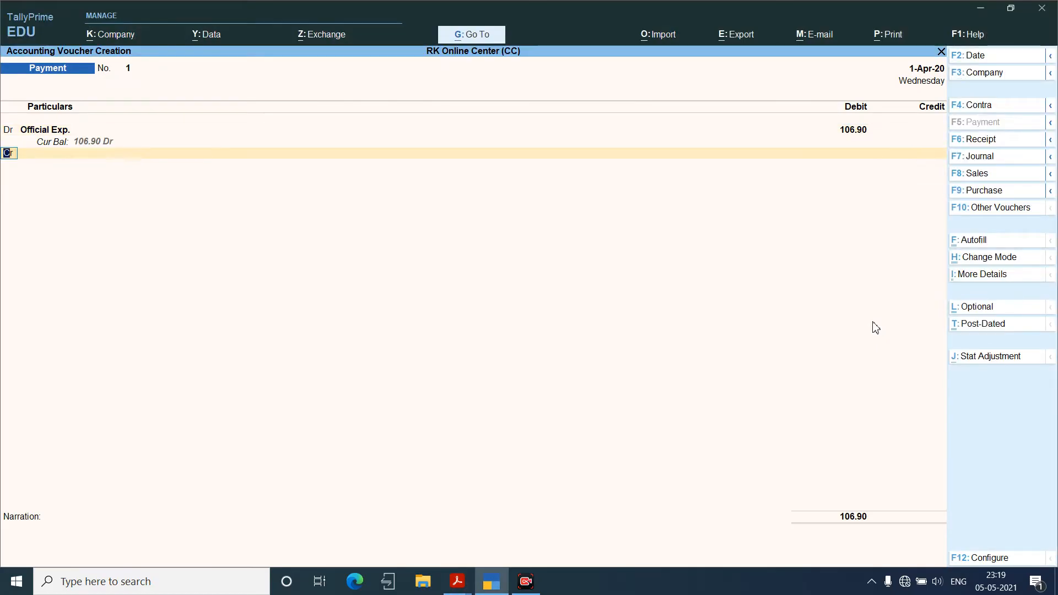
# Credit Icici Credit Card A/c with 106.90 and accept its cheque bank allocation without an instrument number.
pyautogui.press('Return')
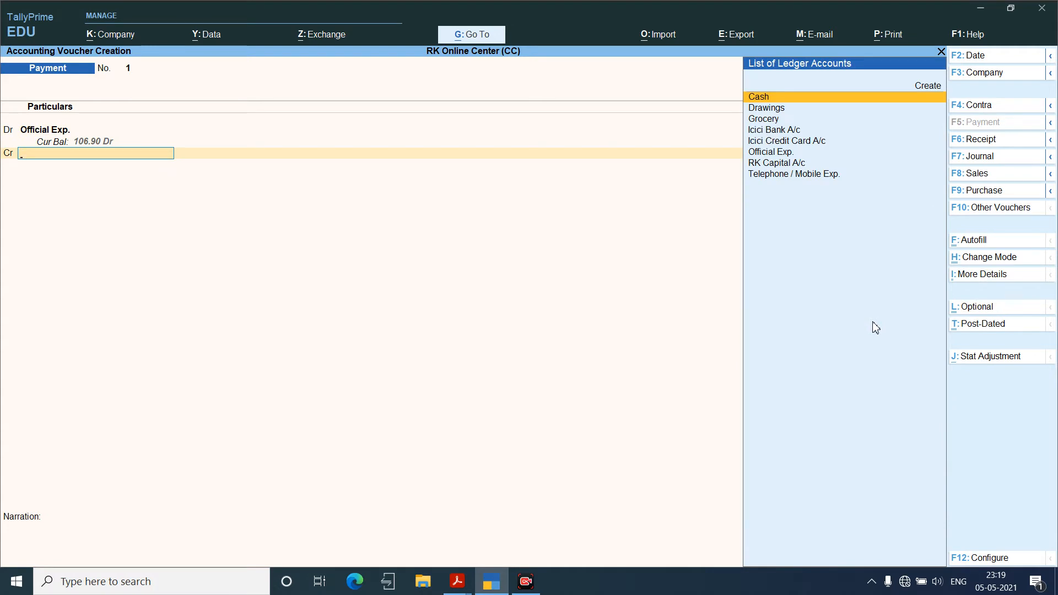
pyautogui.press('Down')
pyautogui.press('Down')
pyautogui.press('Down')
pyautogui.press('Down')
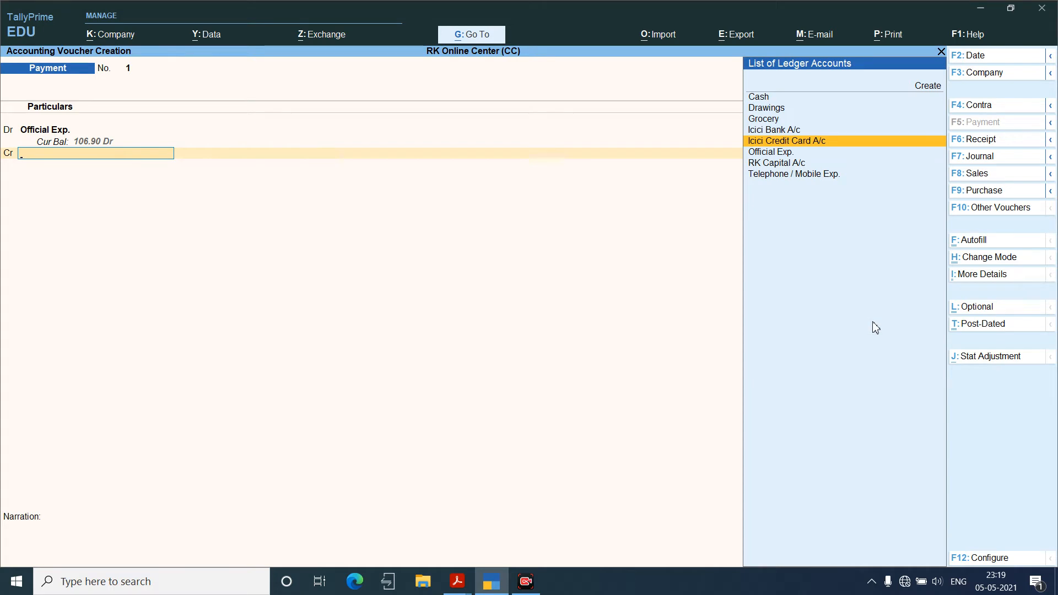
pyautogui.press('Return')
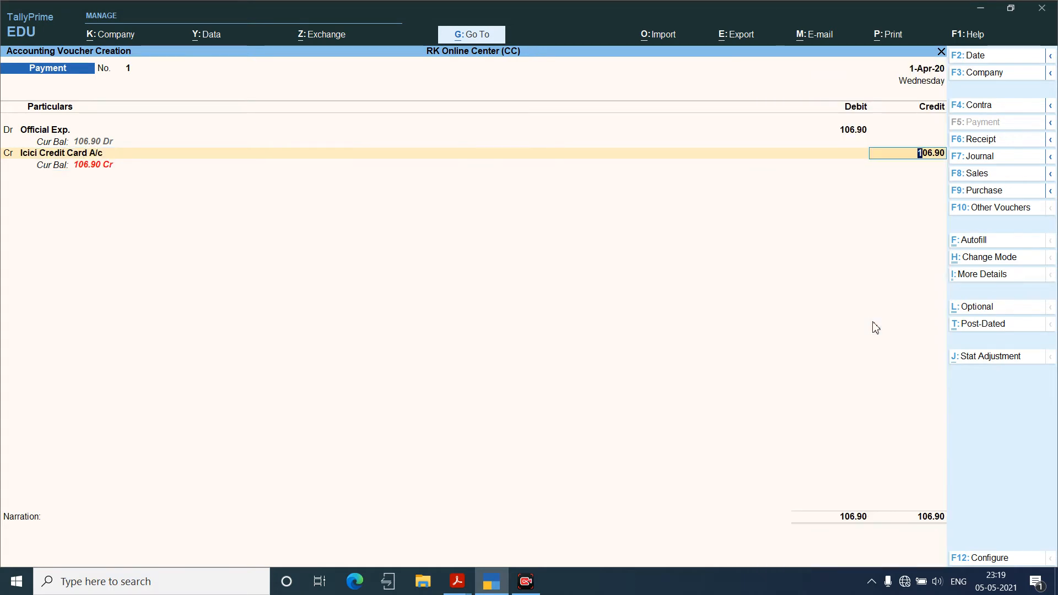
pyautogui.press('Return')
pyautogui.press('Return')
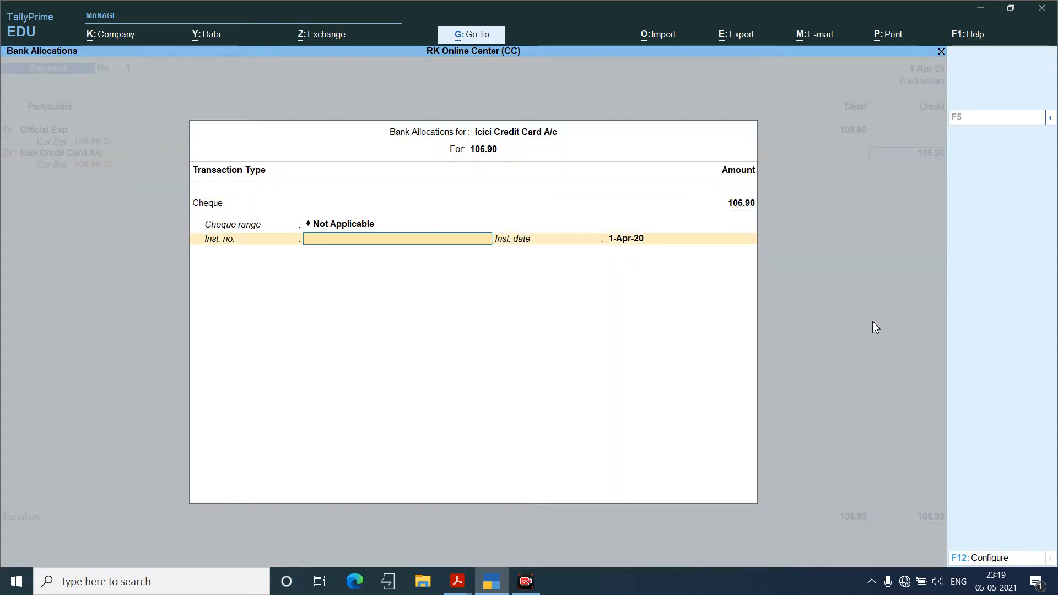
pyautogui.press('Return')
pyautogui.press('Return')
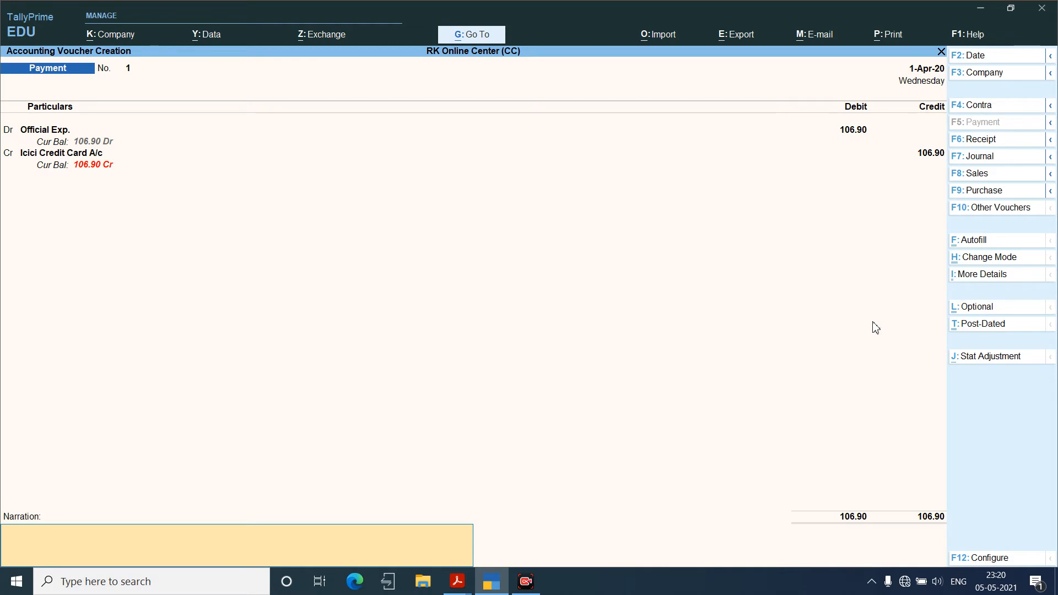
# Enter the narration "being pan card payment" and save the payment voucher.
pyautogui.write('being pan card')
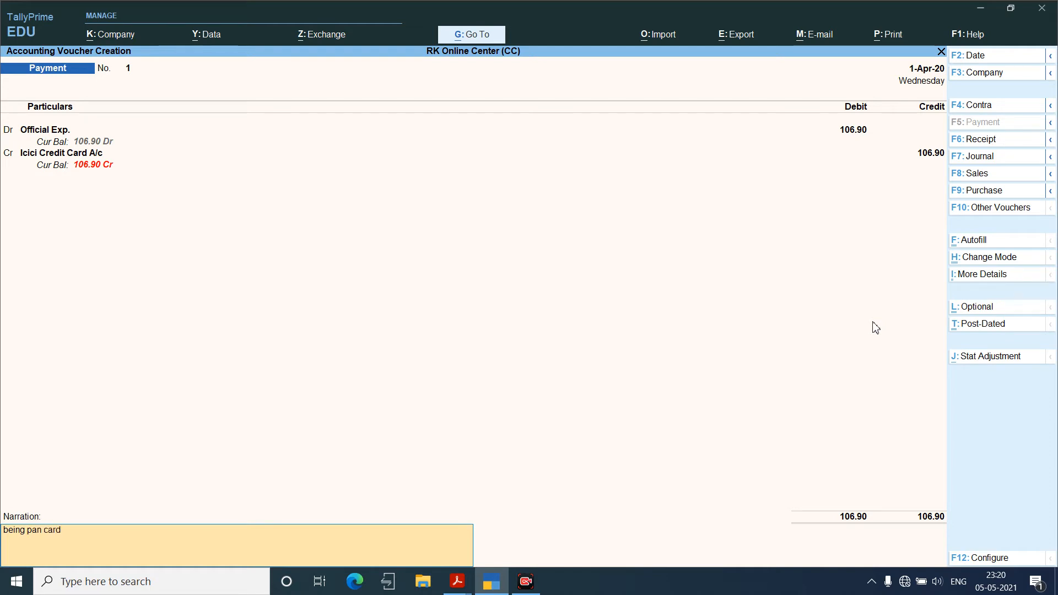
pyautogui.write(' payment')
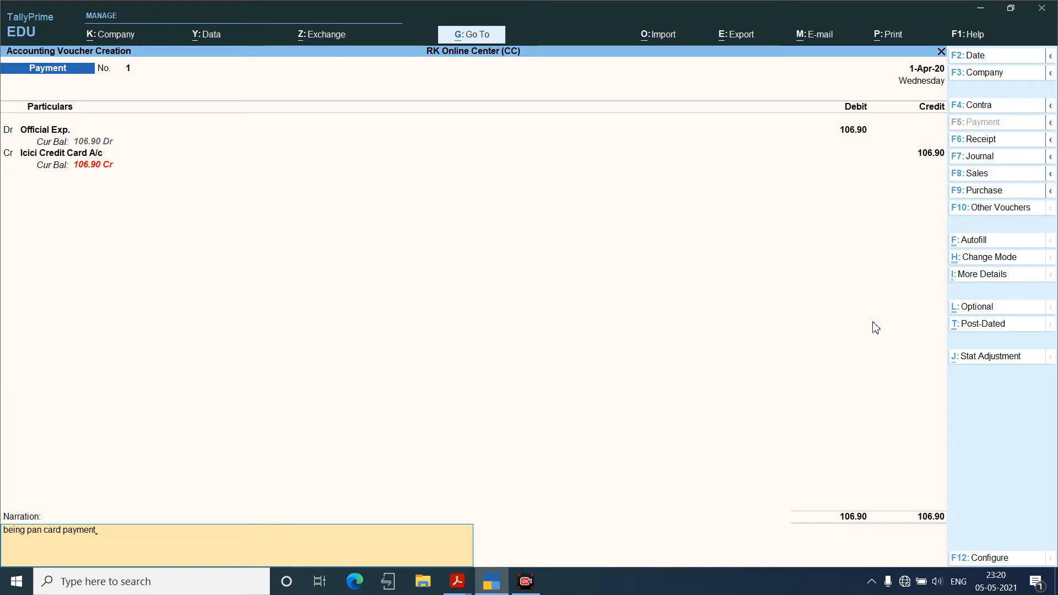
pyautogui.press('Return')
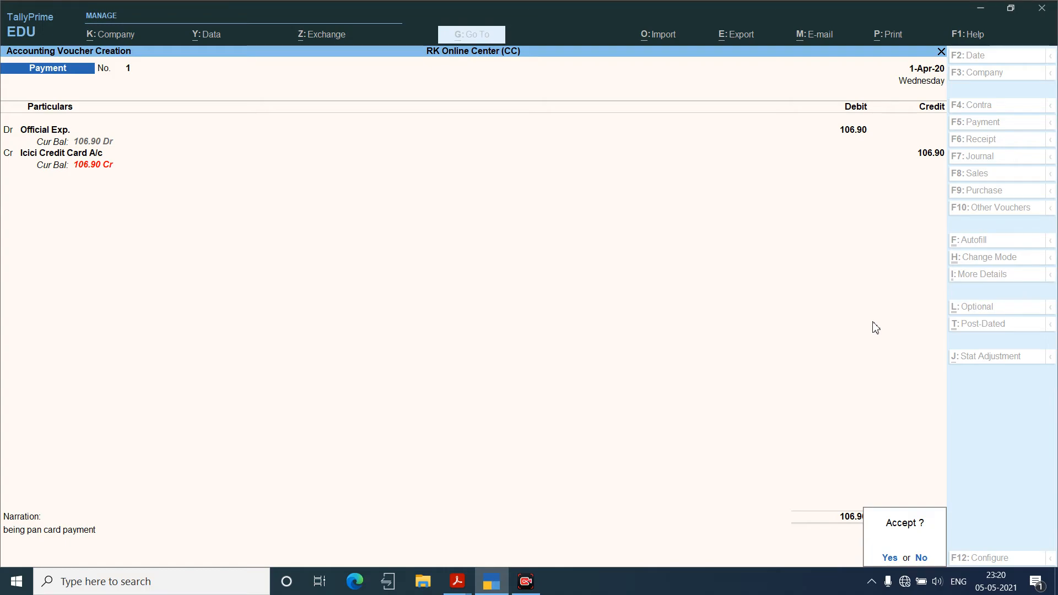
pyautogui.press('Return')
# Check the next transaction on the statement in Adobe Acrobat Reader and debit Telephone / Mobile Exp. with 29 in the new TallyPrime voucher.
pyautogui.hotkey('alt', 'Tab')
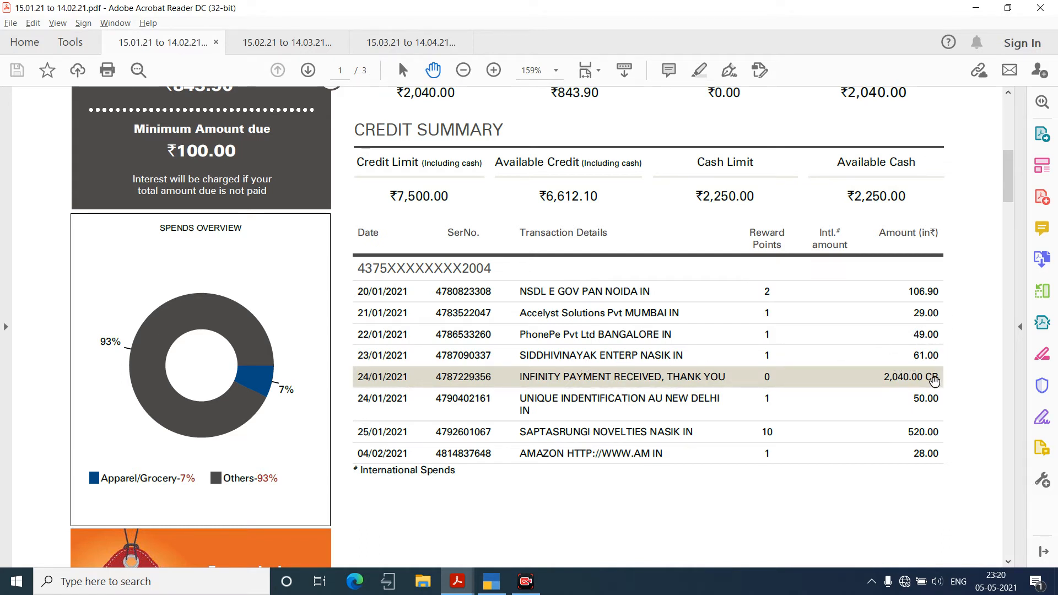
pyautogui.hotkey('alt', 'Tab')
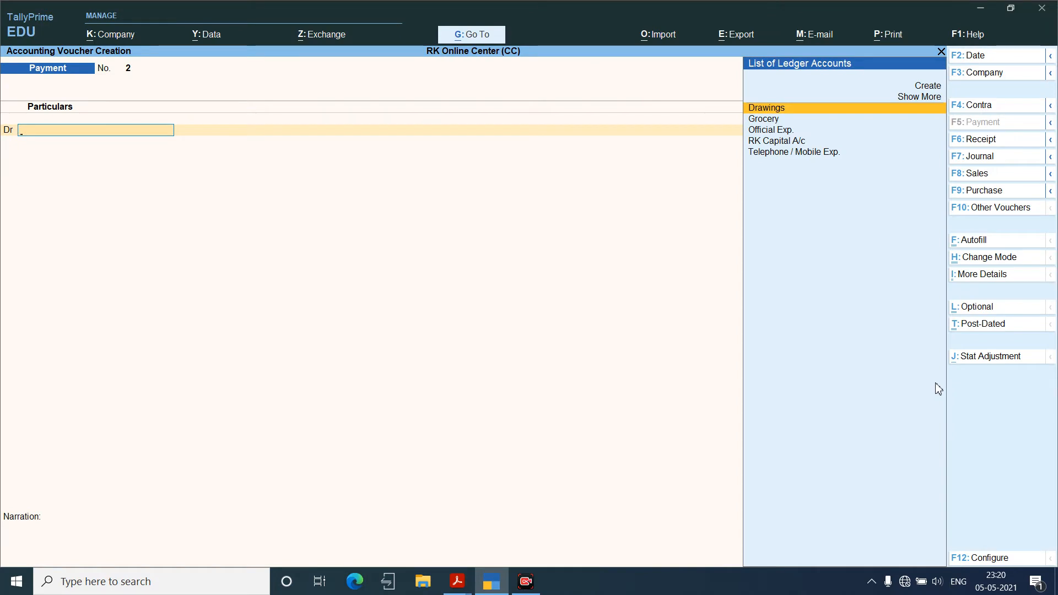
pyautogui.press('Down')
pyautogui.press('Down')
pyautogui.press('Down')
pyautogui.press('Down')
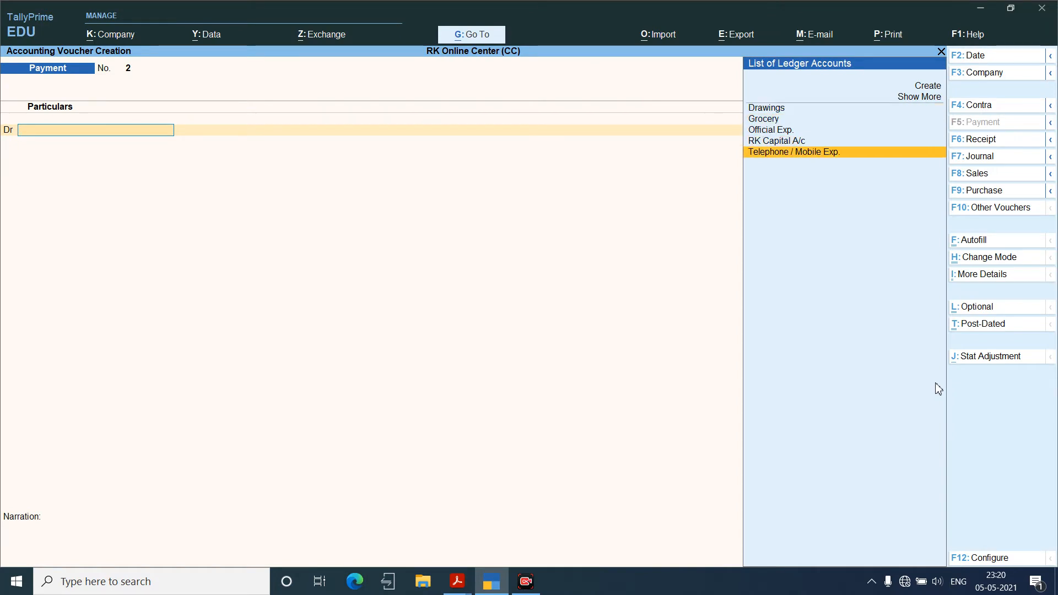
pyautogui.press('Return')
pyautogui.write('29')
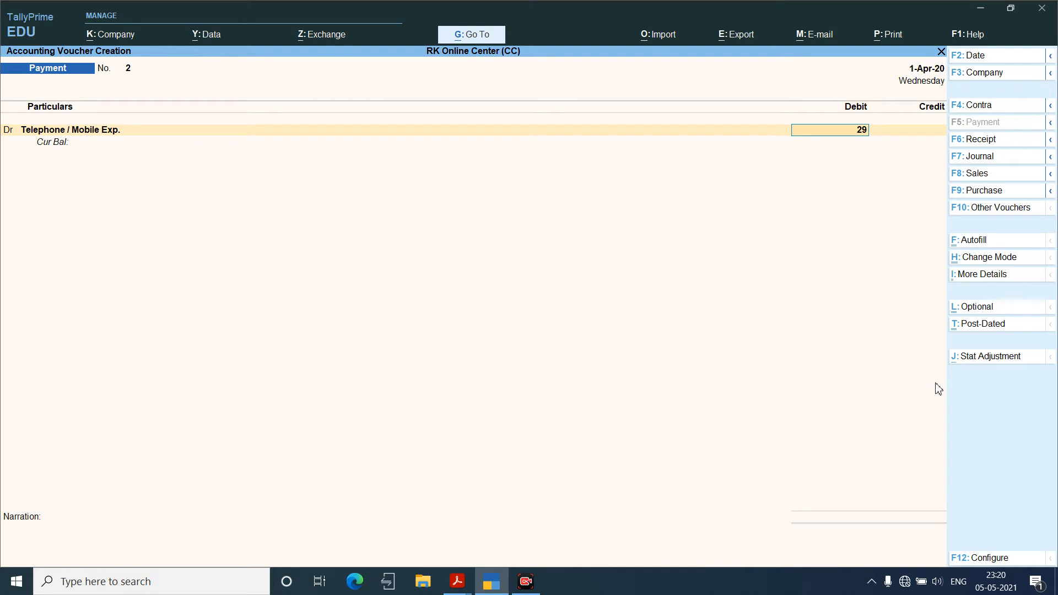
# Credit Icici Credit Card A/c with 29.00 and accept its cheque bank allocation without an instrument number.
pyautogui.press('Return')
pyautogui.press('Down')
pyautogui.press('Down')
pyautogui.press('Down')
pyautogui.press('Down')
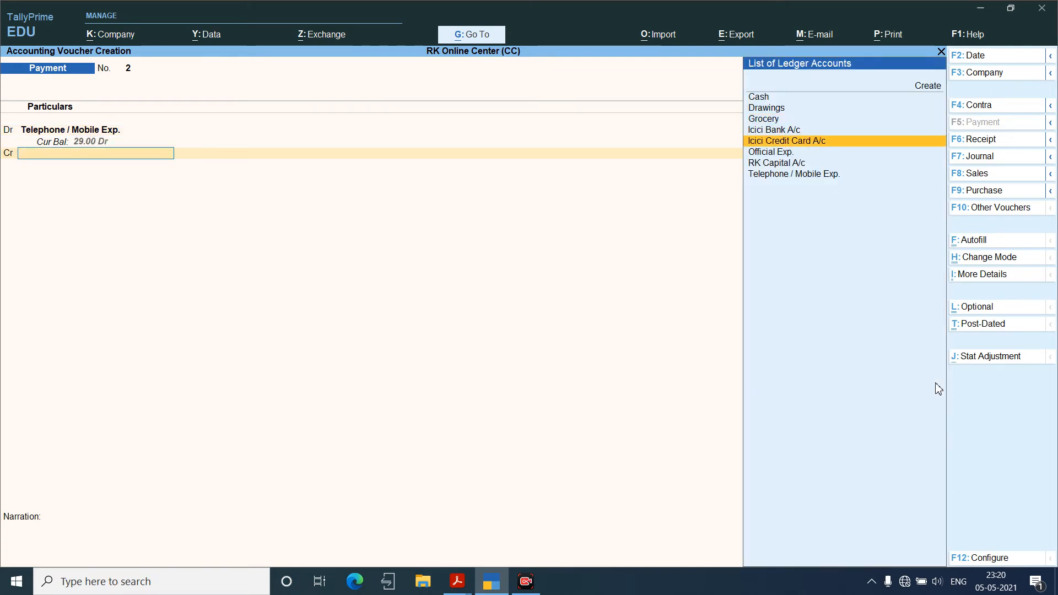
pyautogui.press('Return')
pyautogui.press('Return')
pyautogui.press('Return')
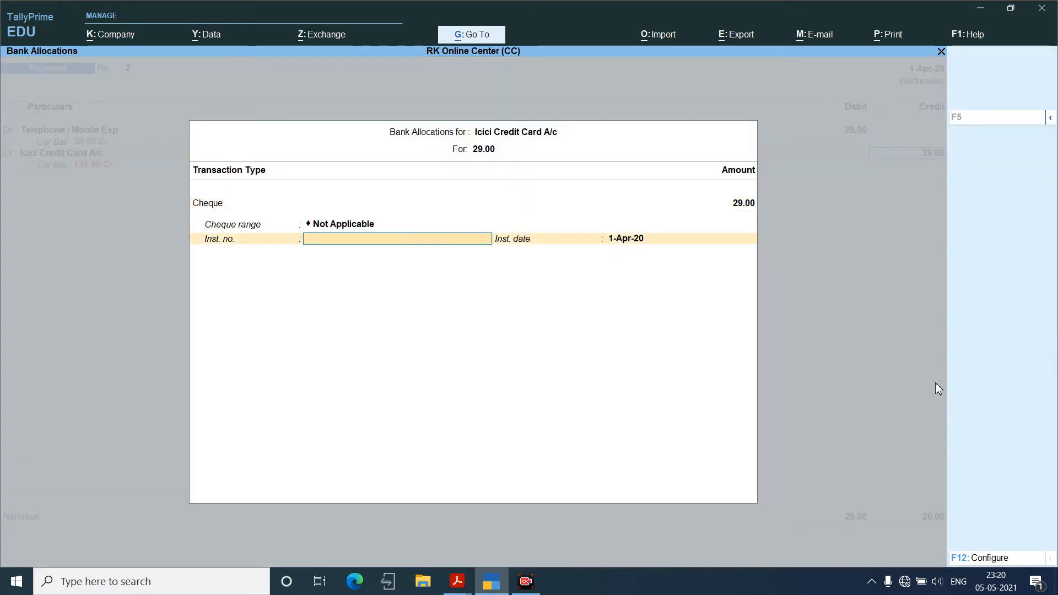
pyautogui.press('Return')
pyautogui.press('Return')
pyautogui.press('Return')
# Enter the narration "mobile rech" and save the second payment voucher.
pyautogui.write('mobile')
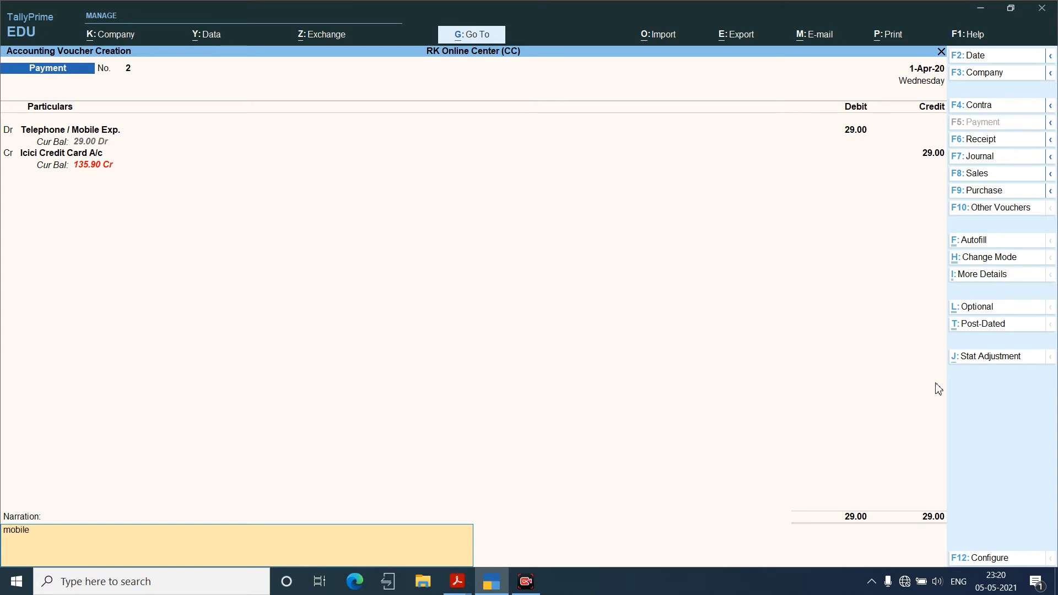
pyautogui.write(' rechare')
pyautogui.press('BackSpace')
pyautogui.press('BackSpace')
pyautogui.press('Return')
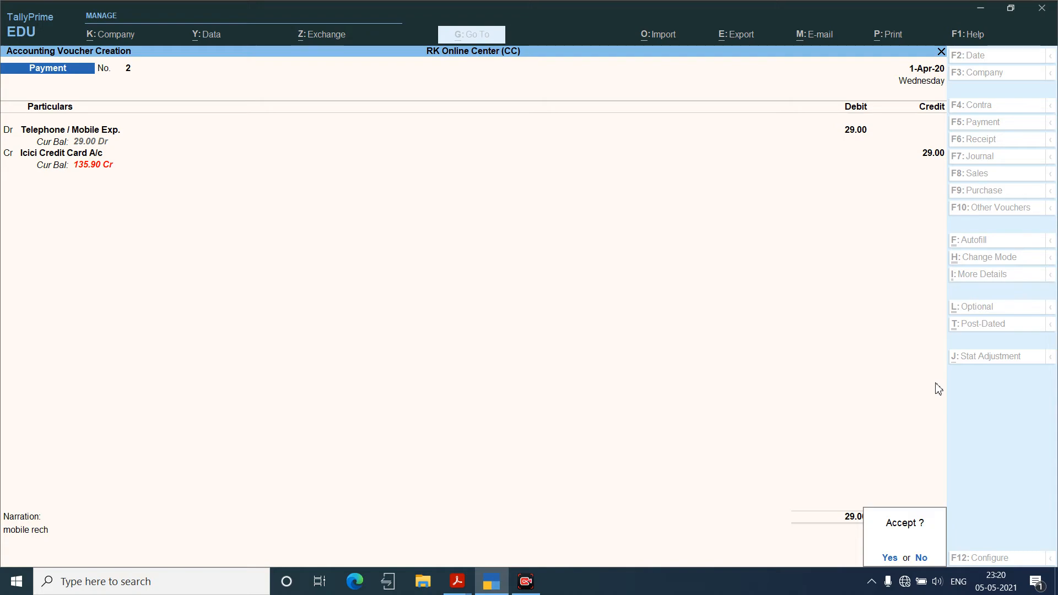
pyautogui.press('Return')
# Check the PhonePe transaction on the statement in Adobe Acrobat Reader and debit Telephone / Mobile Exp. with 49 in the third TallyPrime voucher.
pyautogui.hotkey('alt', 'Tab')
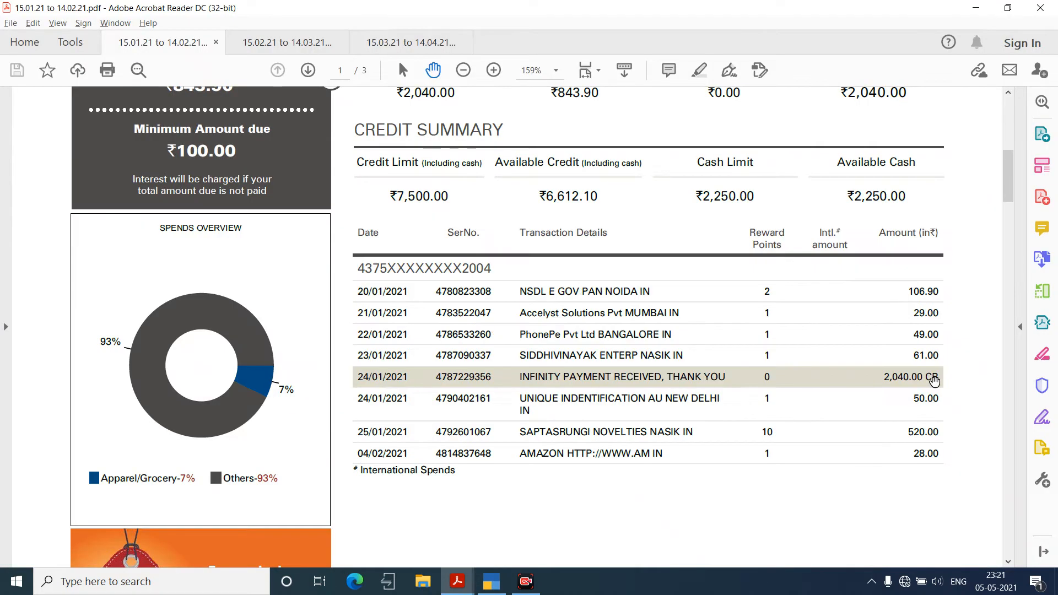
pyautogui.hotkey('alt', 'Tab')
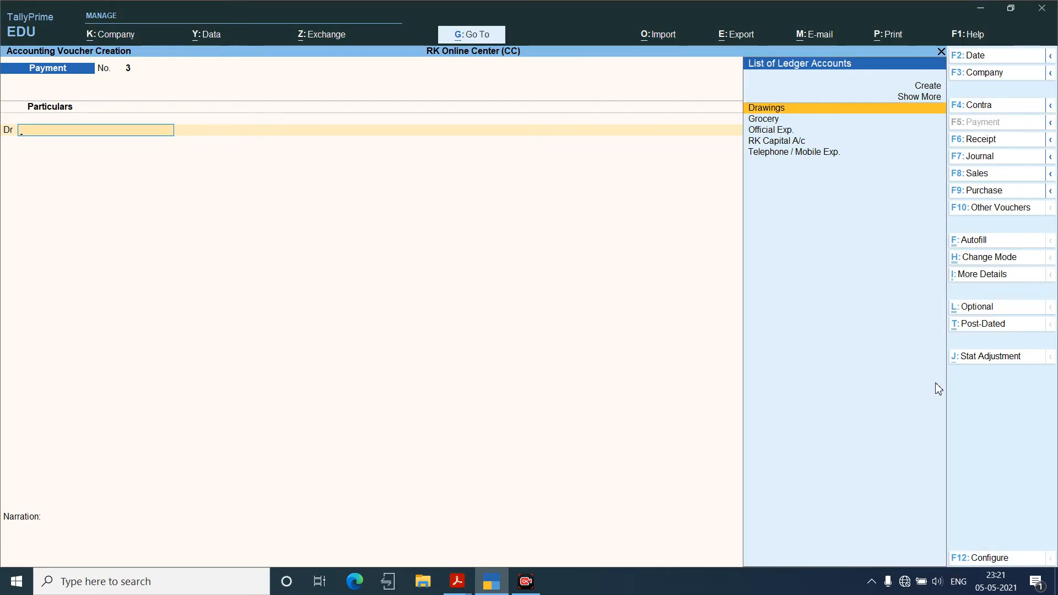
pyautogui.write('Telephone / Mobile Exp.')
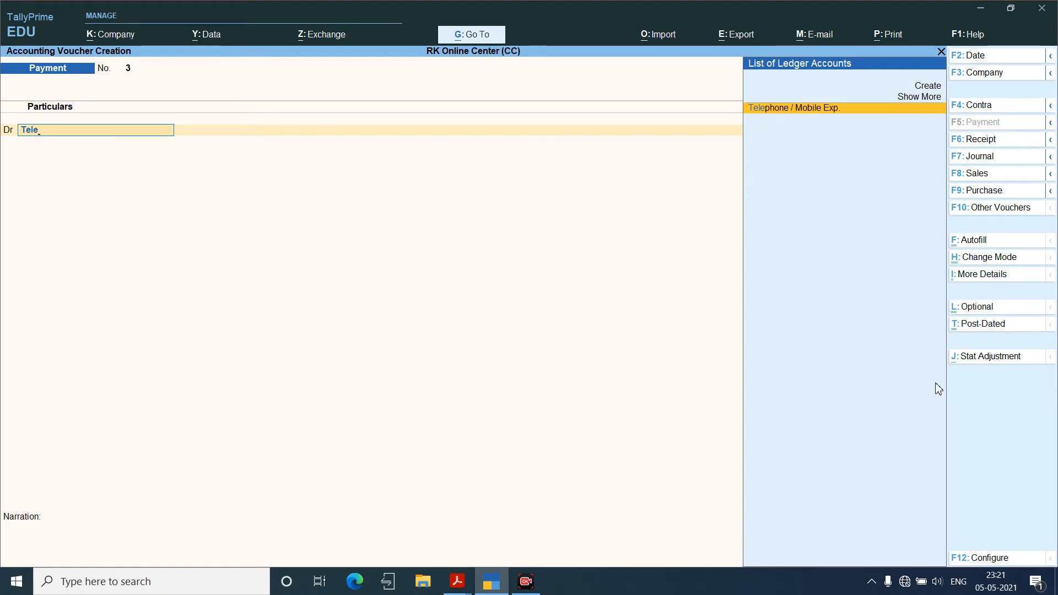
pyautogui.press('Return')
pyautogui.write('4')
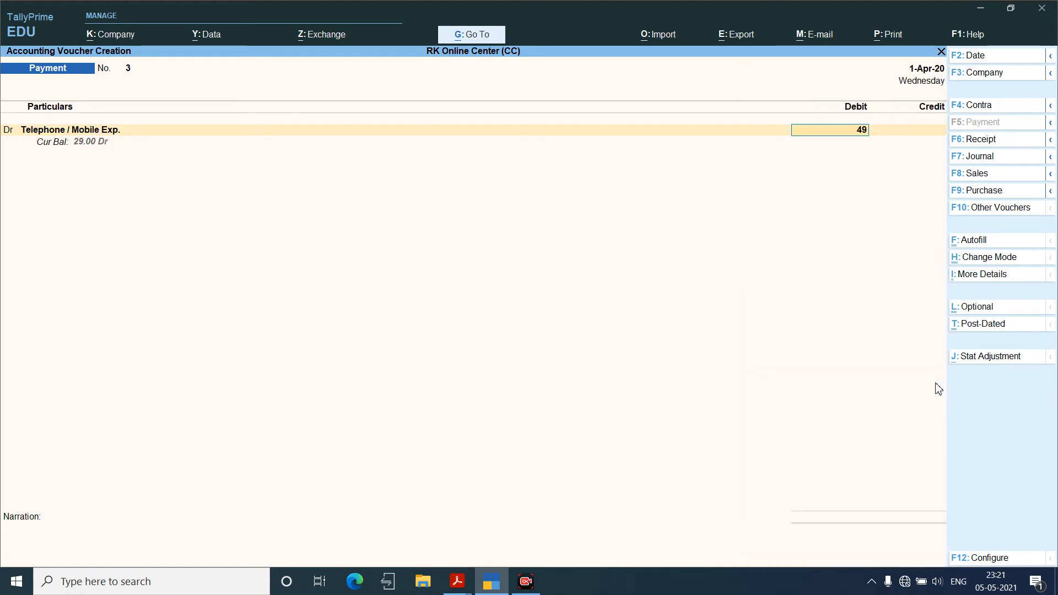
# Complete the 49 debit, credit Icici Credit Card A/c with 49.00 and accept its cheque bank allocation without an instrument number.
pyautogui.write('9')
pyautogui.press('Return')
pyautogui.press('Return')
pyautogui.press('Return')
pyautogui.press('Return')
pyautogui.press('Return')
pyautogui.press('Return')
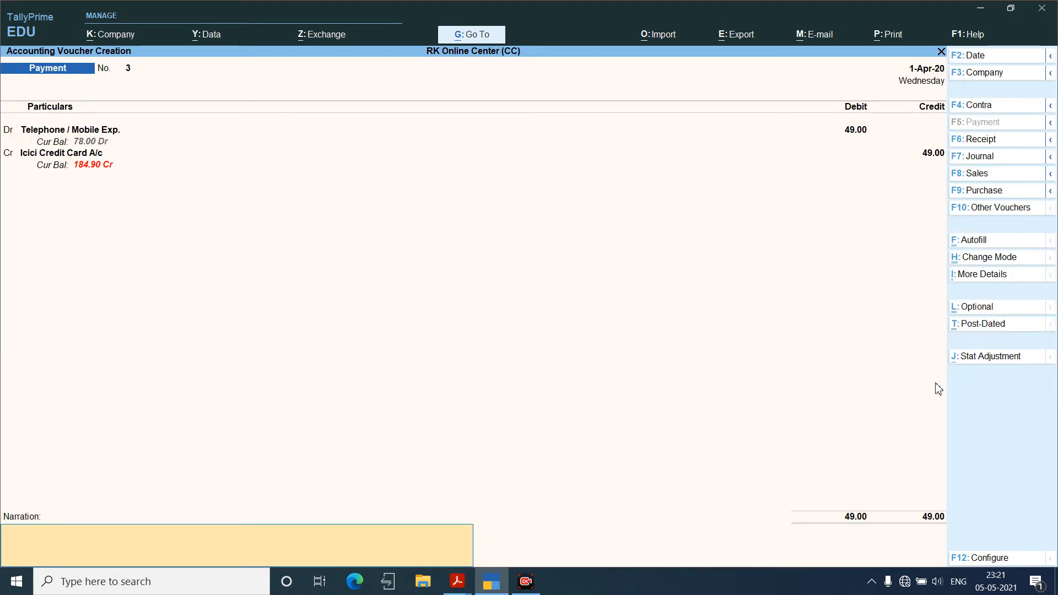
# Enter the narration "mobile rech" and save the third payment voucher.
pyautogui.write('m')
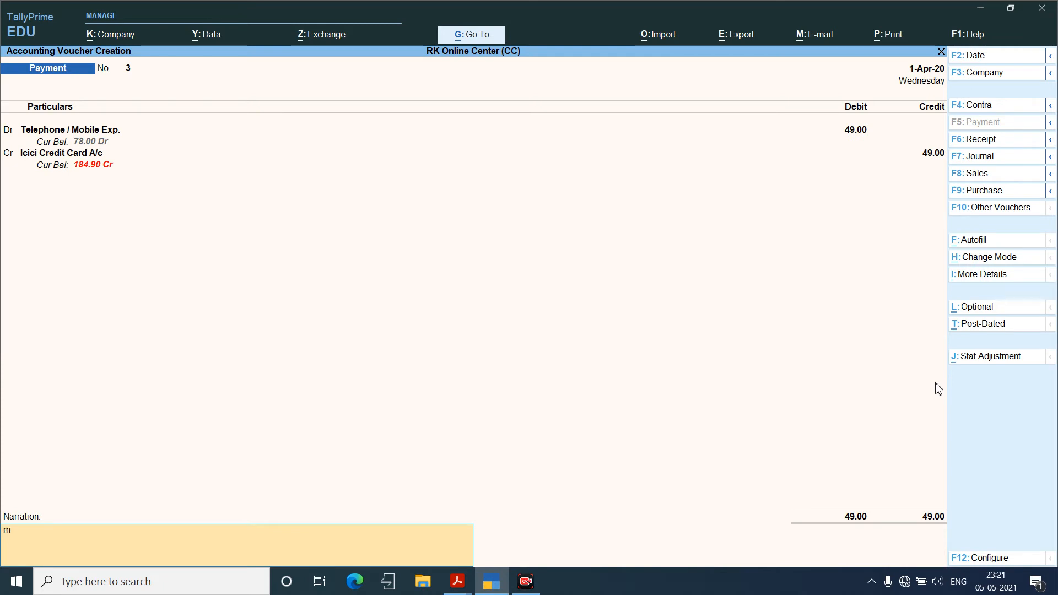
pyautogui.write('obile rech')
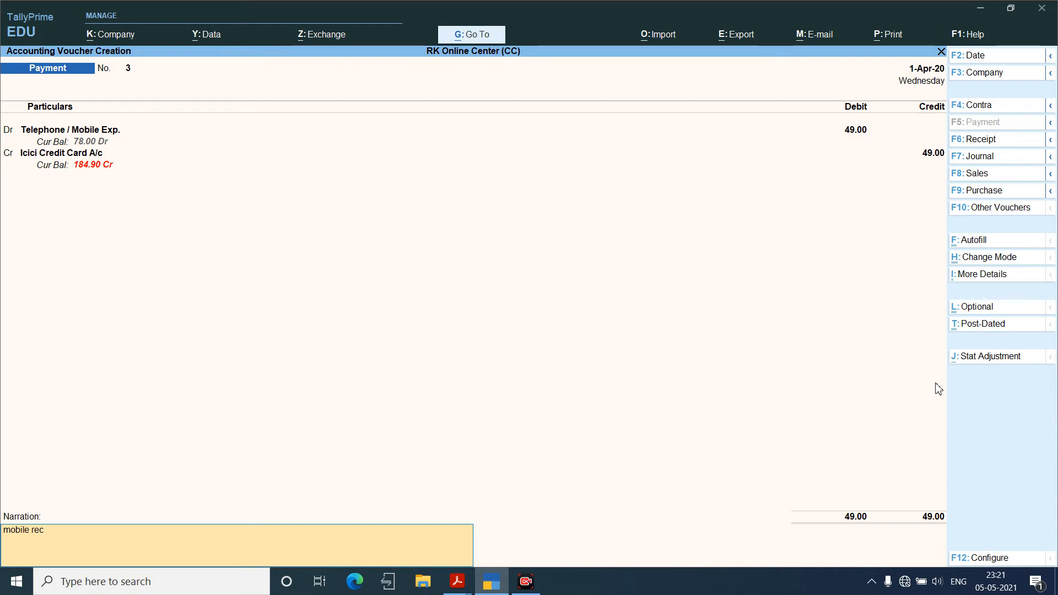
pyautogui.press('Return')
pyautogui.press('Return')
# Check the SIDDHIVINAYAK ENTERP transaction on the statement in Adobe Acrobat Reader and debit Grocery with 61 in the fourth TallyPrime voucher.
pyautogui.hotkey('alt', 'Tab')
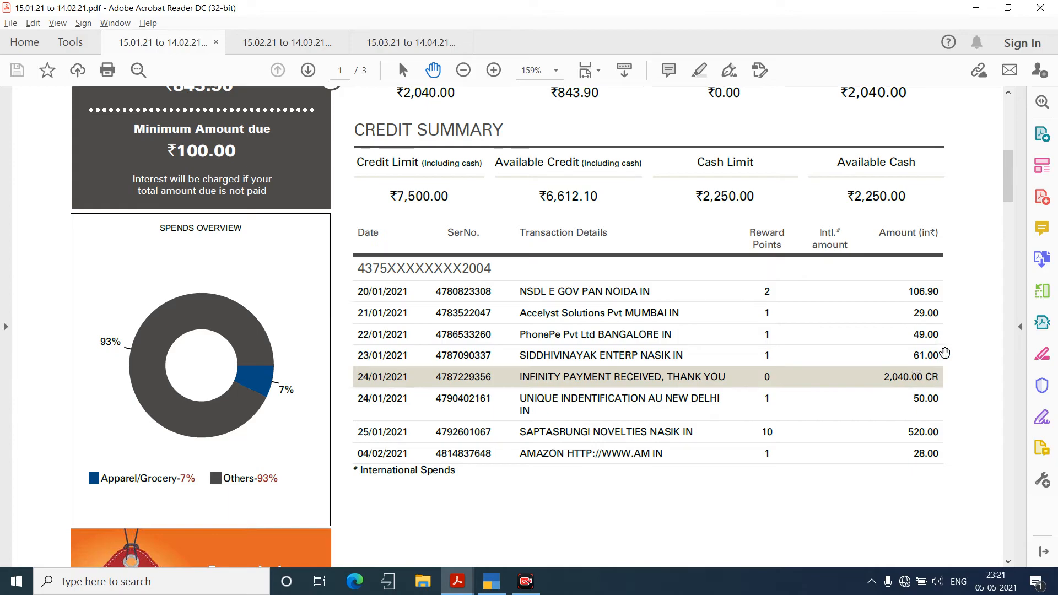
pyautogui.hotkey('alt', 'Tab')
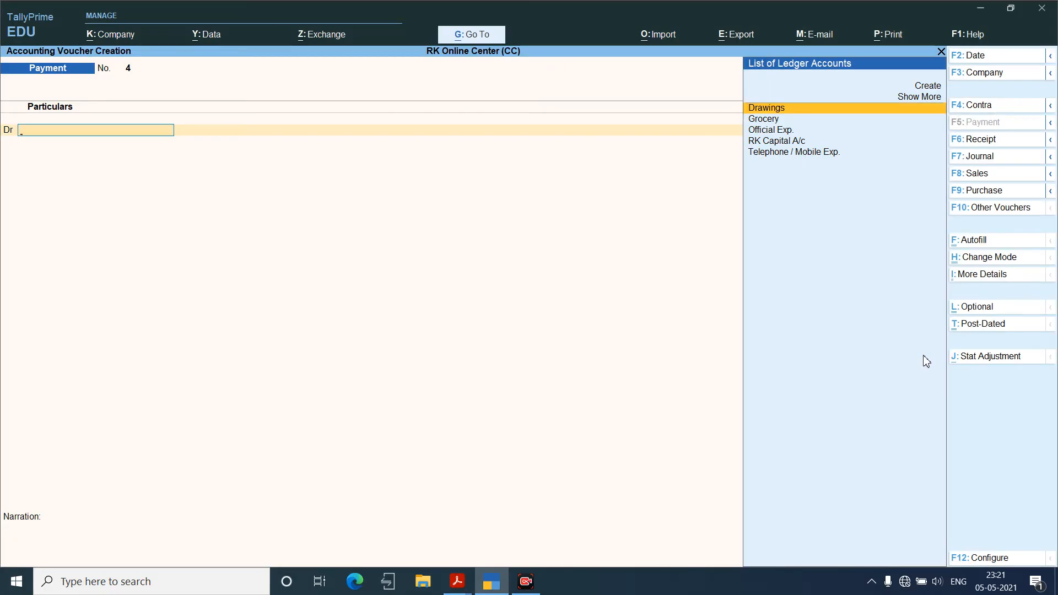
pyautogui.write('gr')
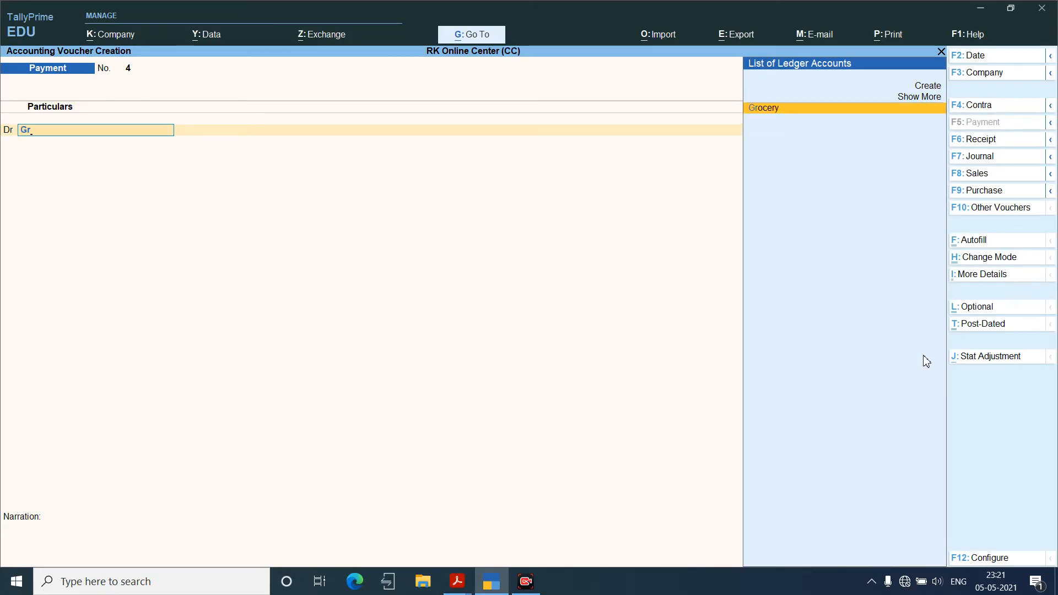
pyautogui.press('Return')
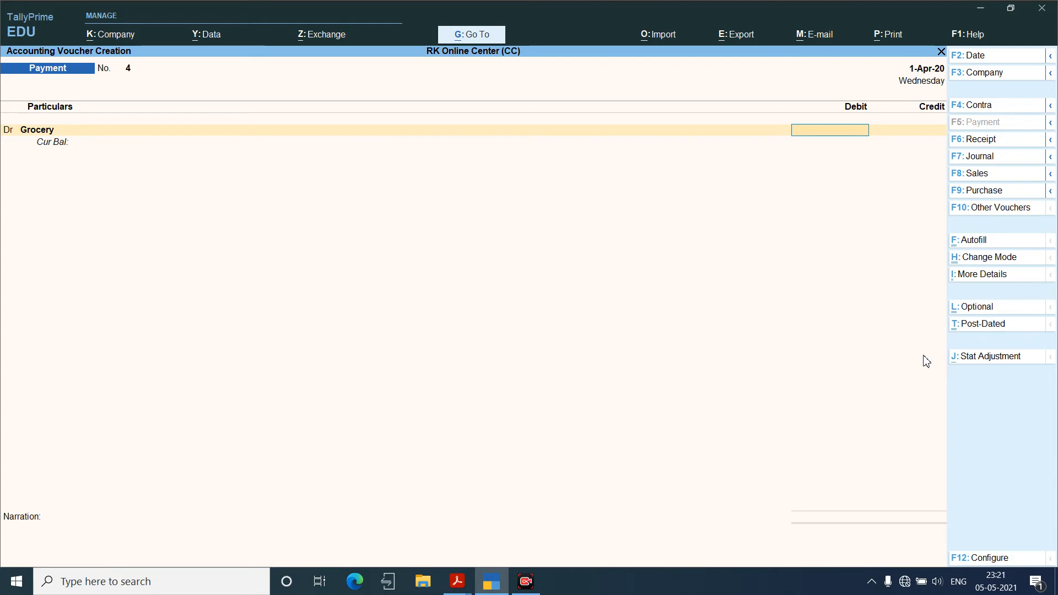
pyautogui.write('61')
pyautogui.press('Return')
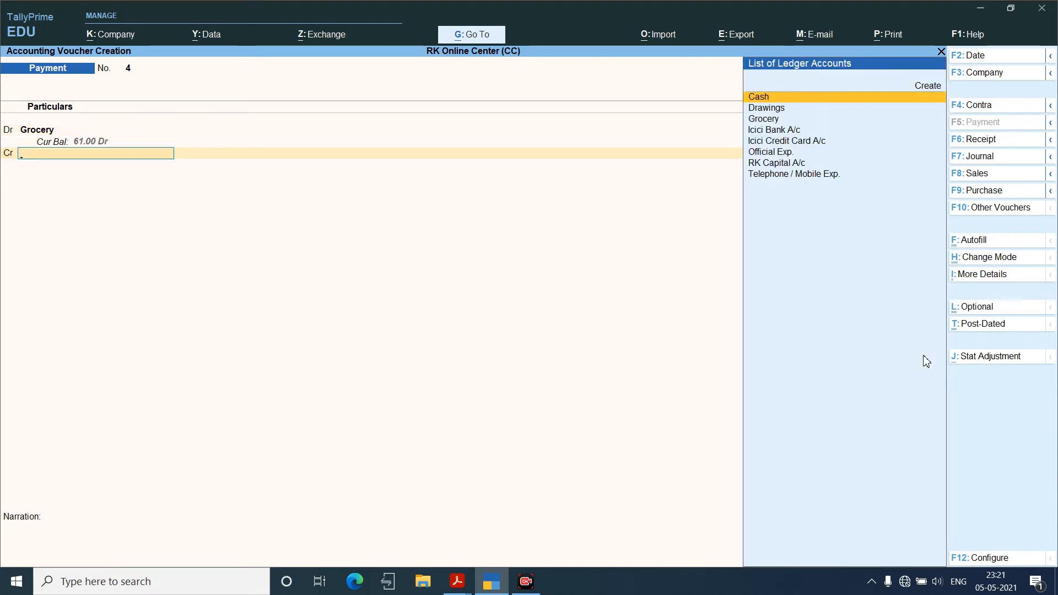
# Credit Icici Credit Card A/c with 61.00, accept its cheque bank allocation and save the fourth payment voucher without a narration.
pyautogui.press('Down')
pyautogui.press('Down')
pyautogui.press('Down')
pyautogui.press('Down')
pyautogui.press('Return')
pyautogui.press('Return')
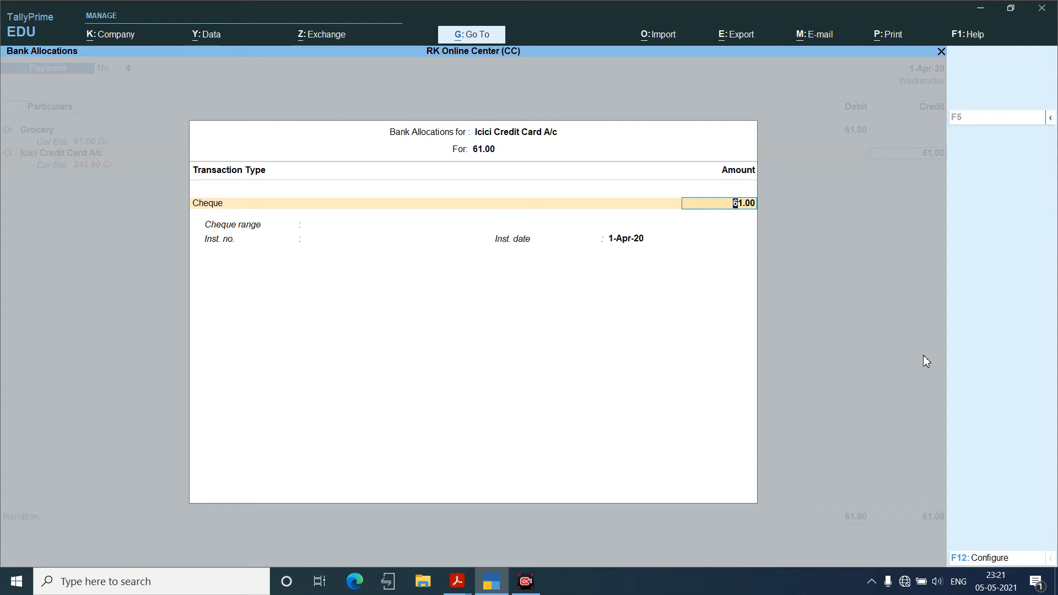
pyautogui.hotkey('ctrl', 'a')
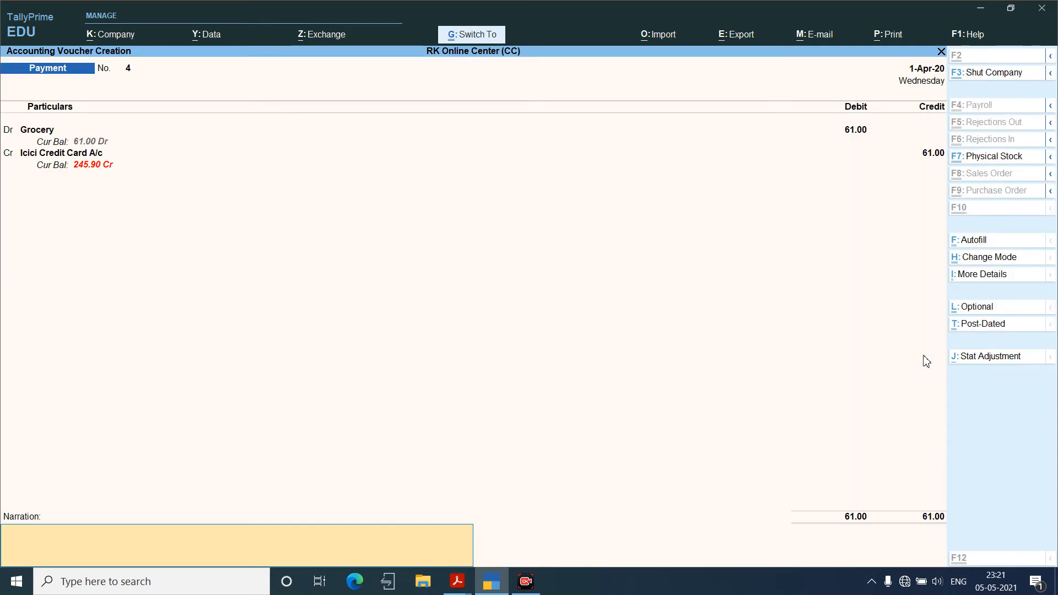
pyautogui.press('Return')
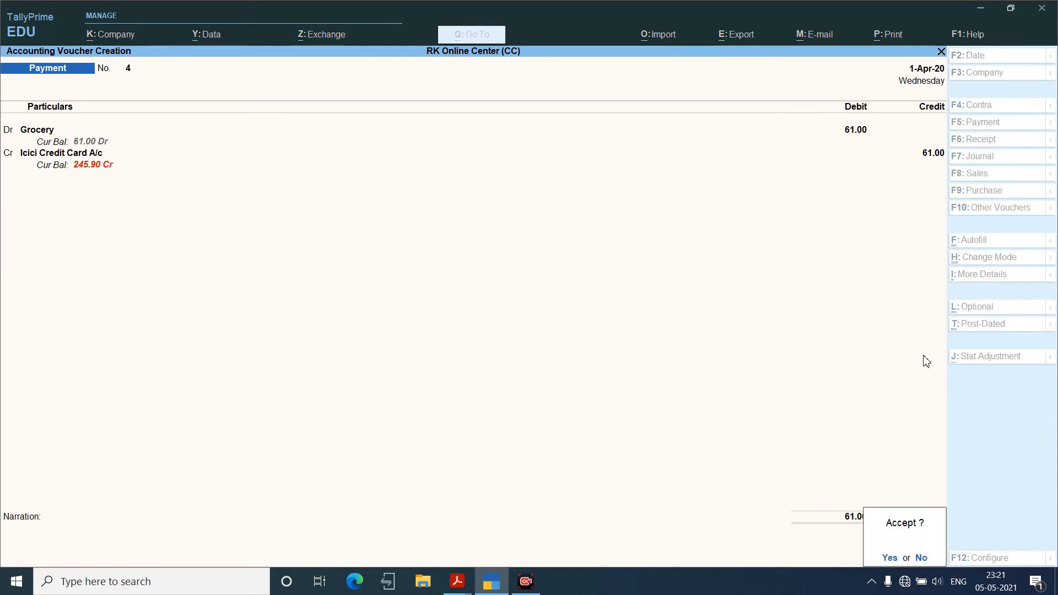
pyautogui.press('Return')
# Check the UNIQUE INDENTIFICATION transaction on the statement in Adobe Acrobat Reader and debit Official Exp. with 50 in the fifth TallyPrime voucher.
pyautogui.hotkey('alt', 'Tab')
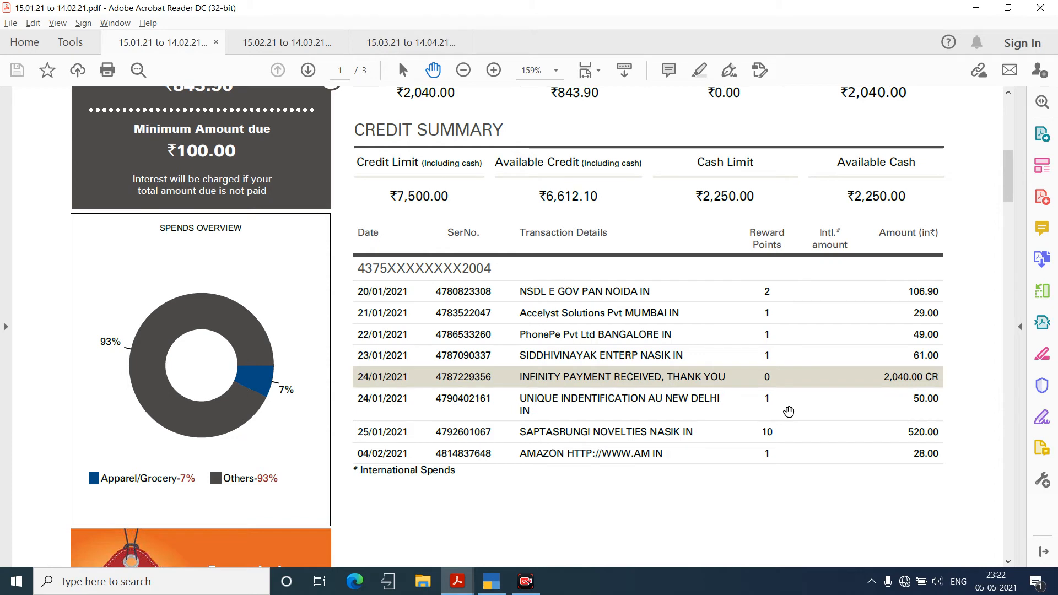
pyautogui.hotkey('alt', 'Tab')
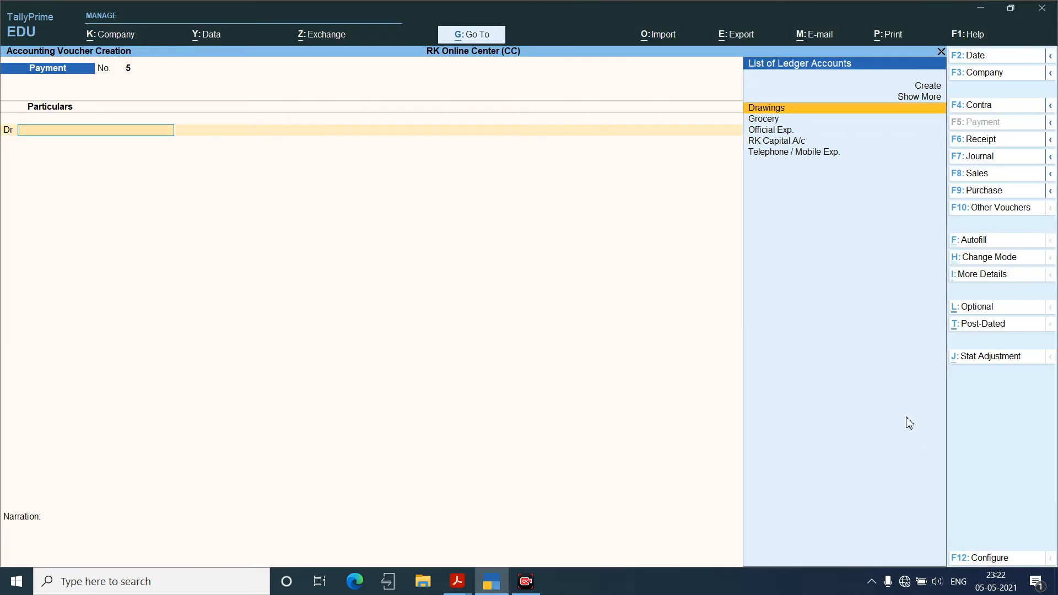
pyautogui.press('Down')
pyautogui.press('Down')
pyautogui.press('Return')
pyautogui.write('50')
pyautogui.press('Return')
# Credit Icici Credit Card A/c with 50.00 and accept its bank allocation in the fifth voucher.
pyautogui.press('Return')
pyautogui.press('Return')
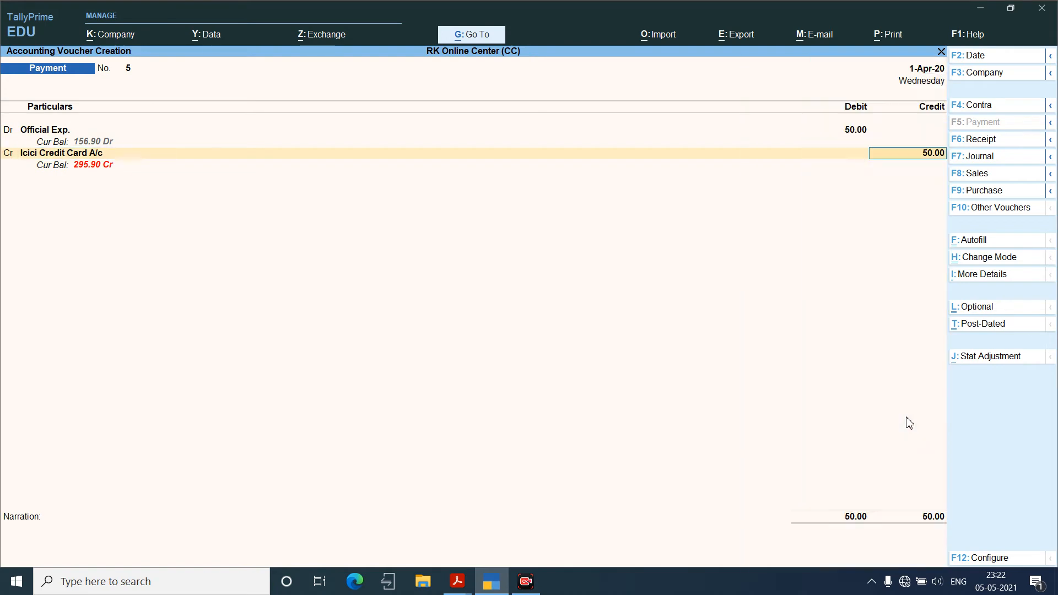
pyautogui.press('Return')
pyautogui.press('Return')
pyautogui.press('Return')
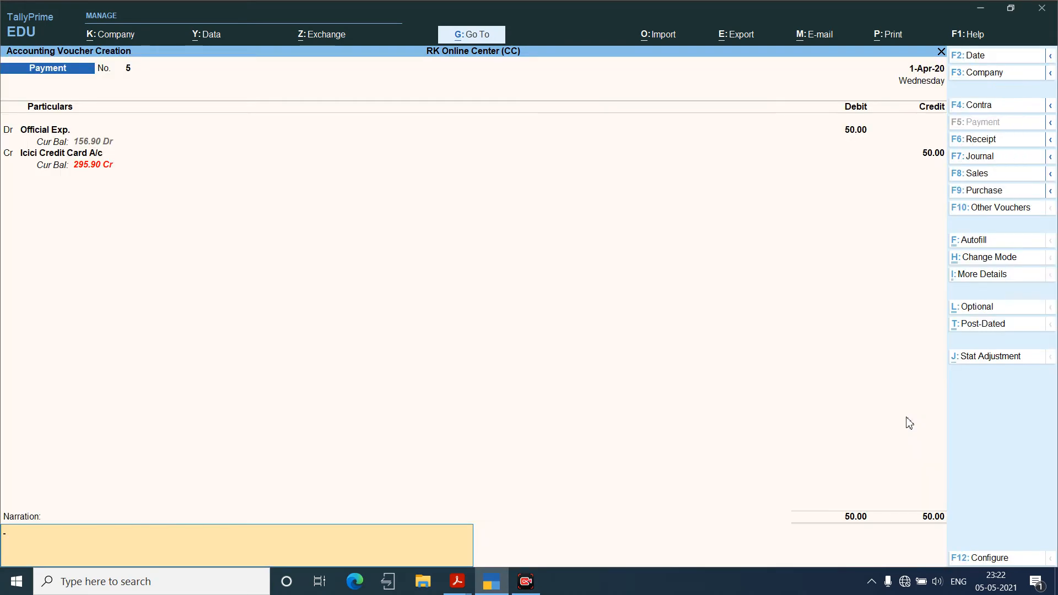
# Enter a narration for the Adhar card payment and save the fifth payment voucher.
pyautogui.write('Adhar carr')
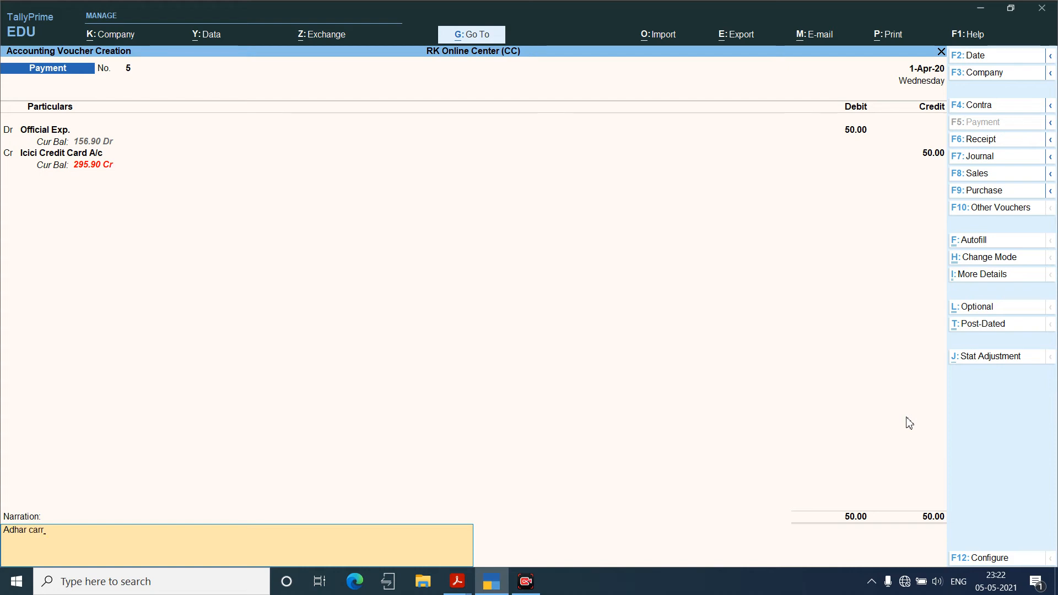
pyautogui.press('BackSpace')
pyautogui.write('d a')
pyautogui.press('BackSpace')
pyautogui.write('payemtn')
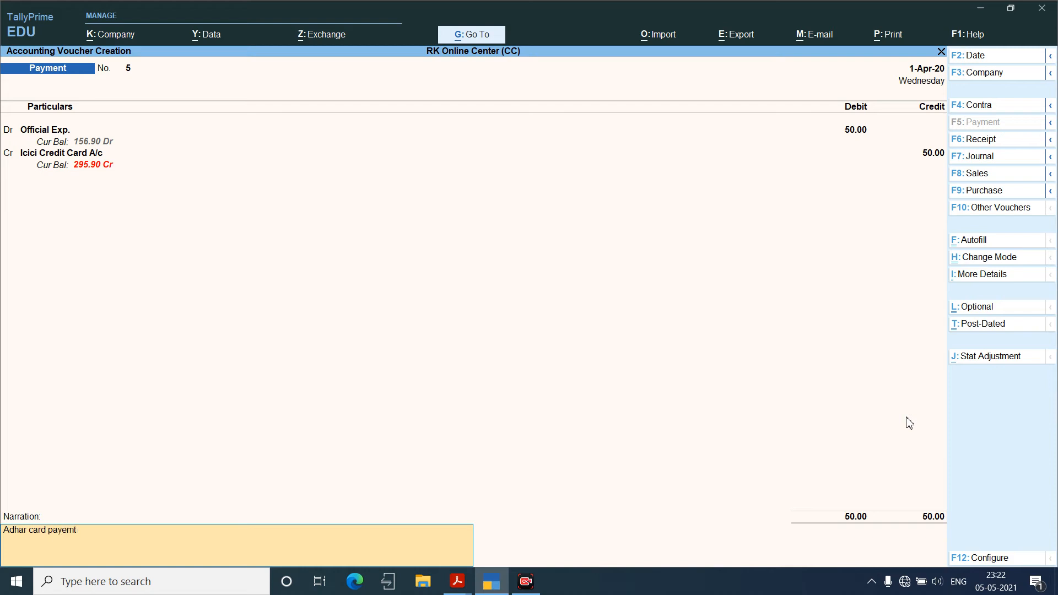
pyautogui.press('BackSpace')
pyautogui.press('BackSpace')
pyautogui.press('Return')
pyautogui.press('Return')
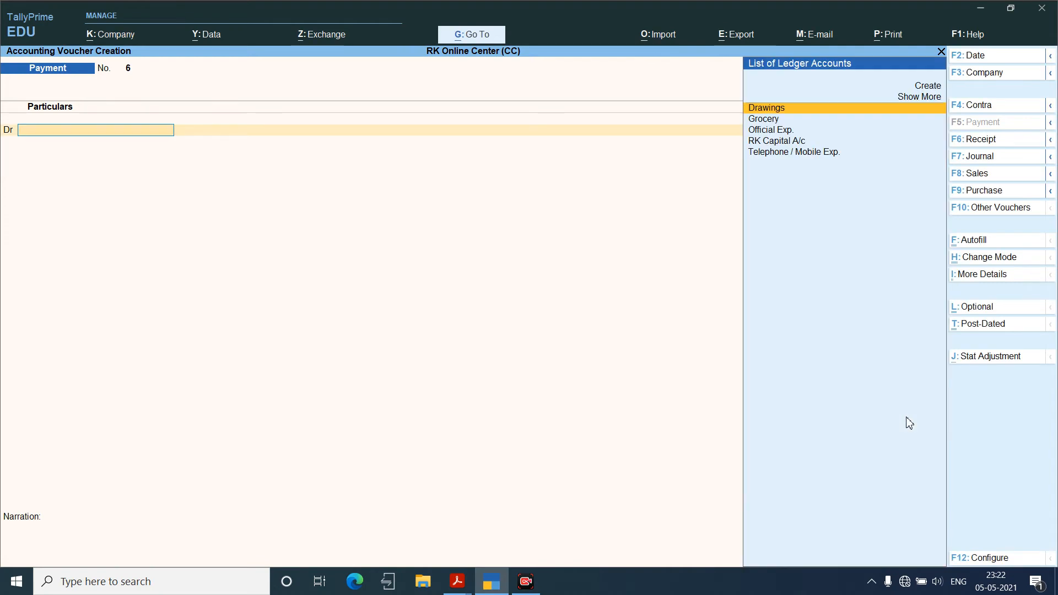
# Check the SAPTASRUNGI NOVELTIES transaction on the statement in Adobe Acrobat Reader and debit Grocery with 520 in the sixth TallyPrime voucher.
pyautogui.hotkey('alt', 'Tab')
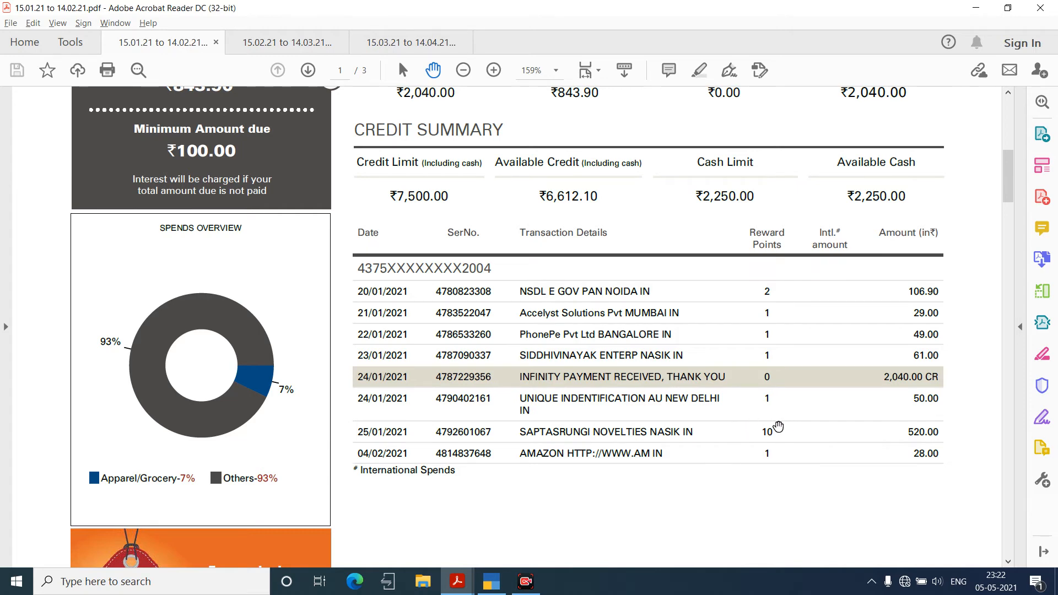
pyautogui.hotkey('alt', 'Tab')
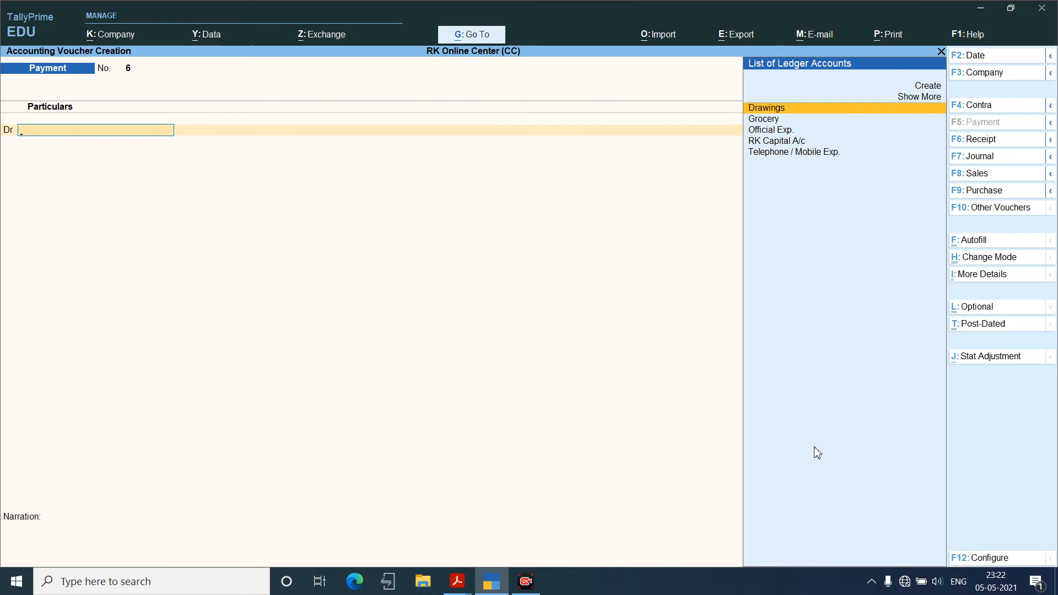
pyautogui.write('Gro')
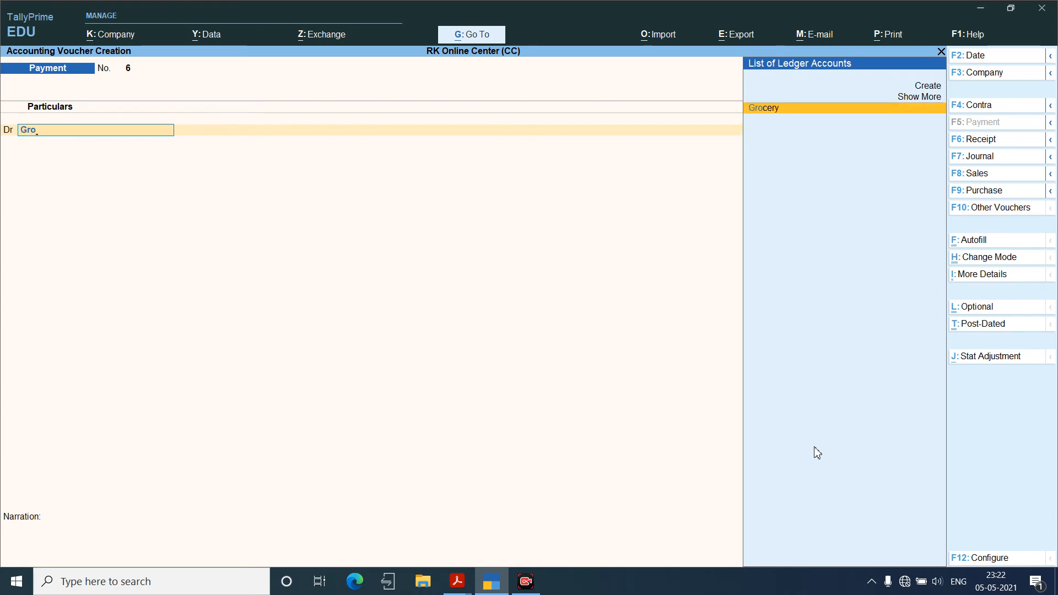
pyautogui.press('Return')
pyautogui.hotkey('alt', 'Tab')
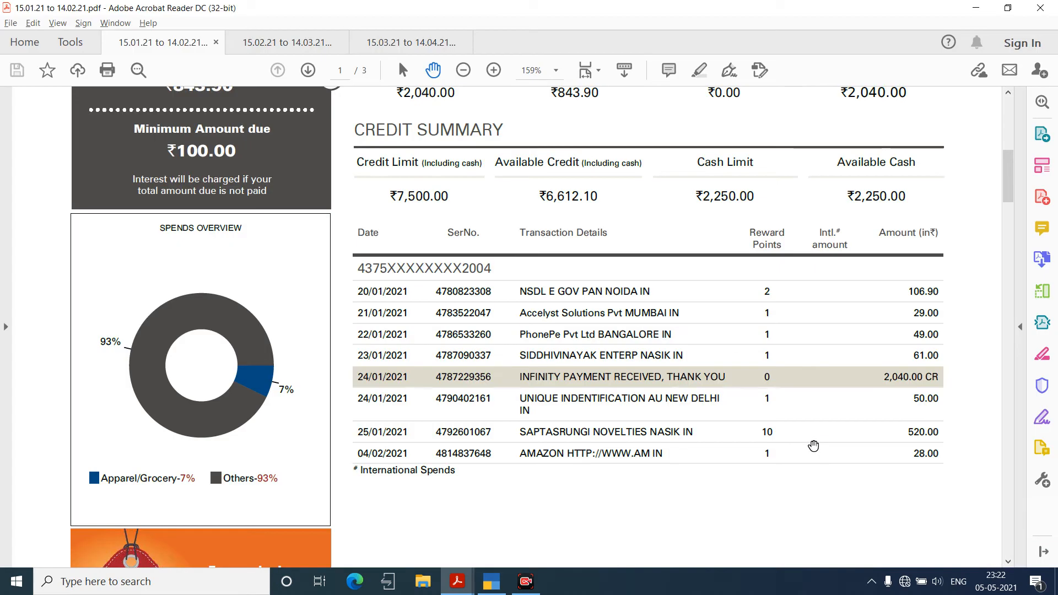
pyautogui.hotkey('alt', 'Tab')
pyautogui.write('520')
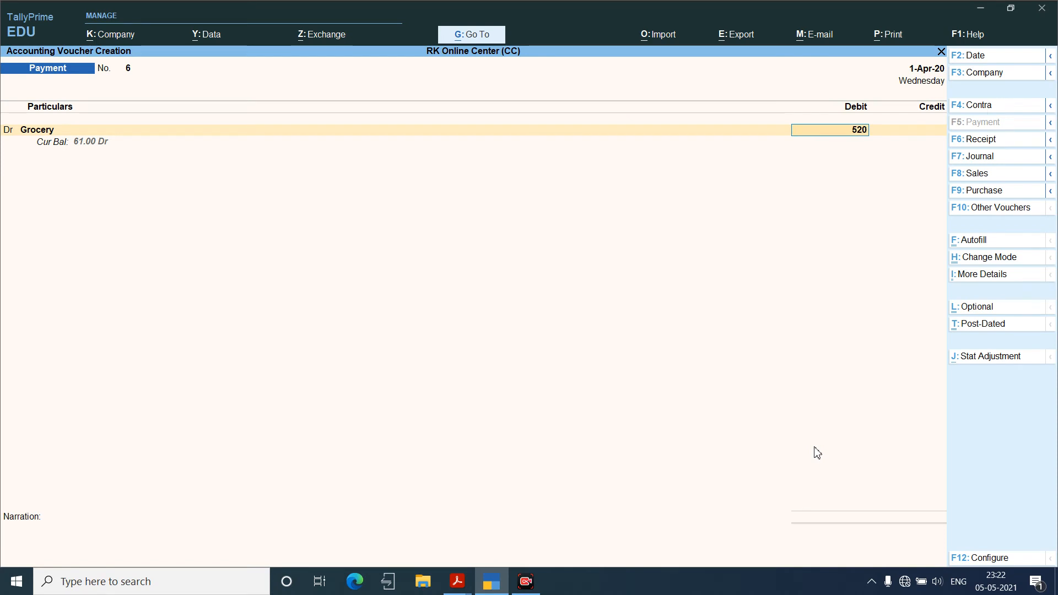
pyautogui.press('Return')
# Credit Icici Credit Card A/c with 520.00, accept its cheque bank allocation and save the sixth payment voucher without a narration.
pyautogui.press('Return')
pyautogui.press('Return')
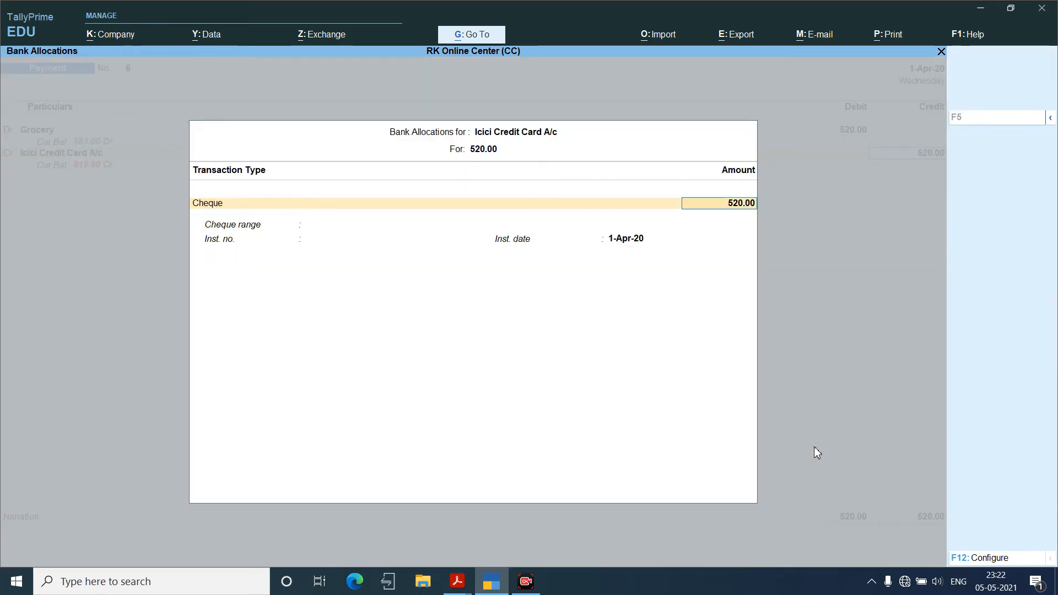
pyautogui.press('Return')
pyautogui.press('Return')
pyautogui.press('Return')
pyautogui.press('Return')
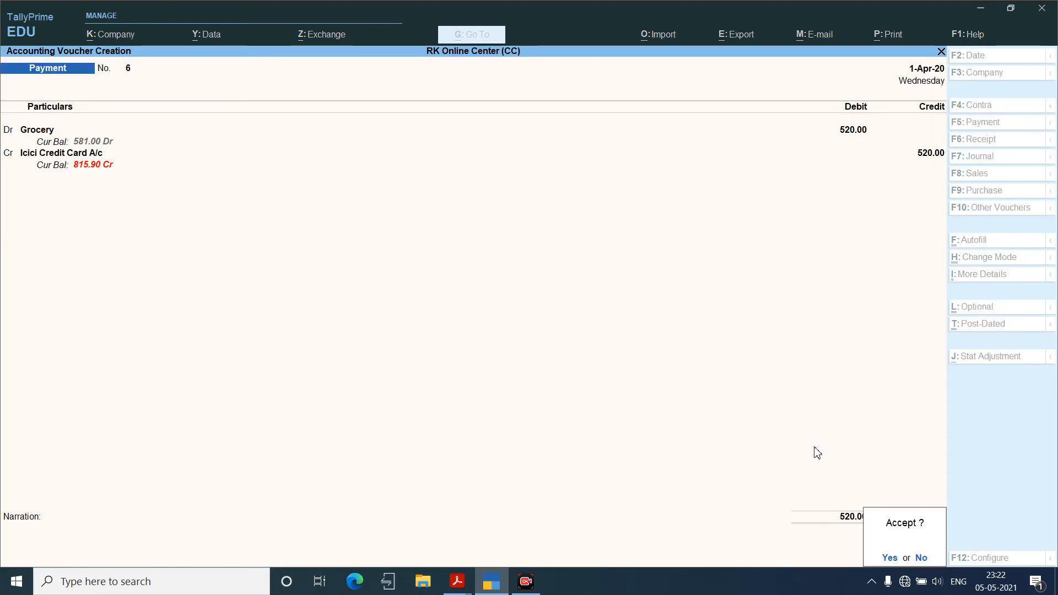
pyautogui.press('Return')
# Check the AMAZON transaction on the statement in Adobe Acrobat Reader and debit Telephone / Mobile Exp. with 28 in the seventh TallyPrime voucher.
pyautogui.hotkey('alt', 'Tab')
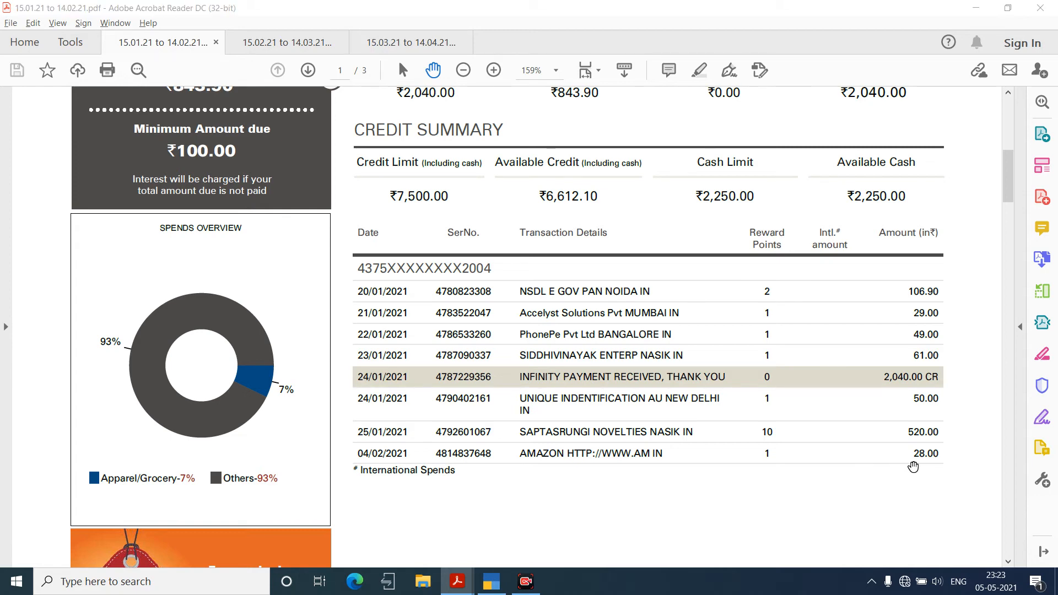
pyautogui.hotkey('alt', 'Tab')
pyautogui.press('Down')
pyautogui.press('Down')
pyautogui.press('Down')
pyautogui.press('Down')
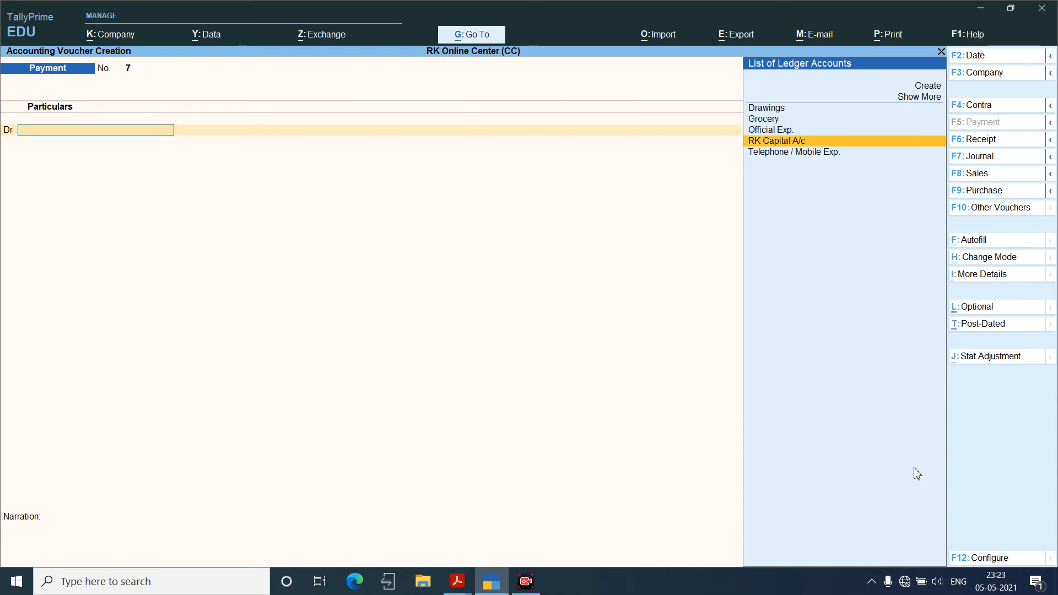
pyautogui.press('Return')
pyautogui.write('28')
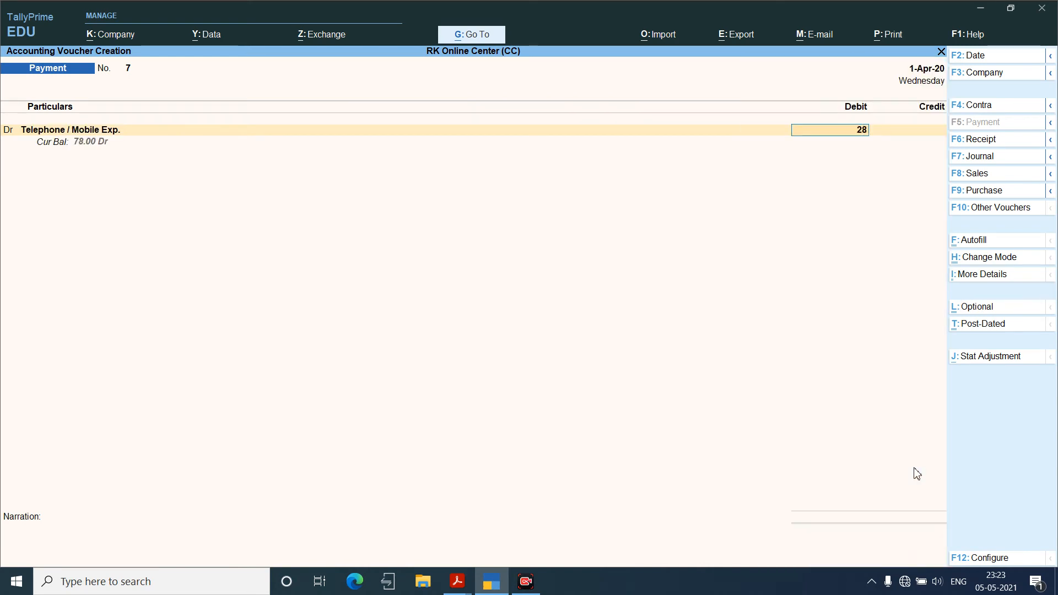
pyautogui.press('Return')
# Credit Icici Credit Card A/c with 28.00, accept its bank allocation and save the seventh payment voucher without a narration.
pyautogui.press('Return')
pyautogui.press('Return')
pyautogui.press('Return')
pyautogui.press('Return')
pyautogui.press('Return')
pyautogui.press('Return')
pyautogui.press('Return')
# Check the statement in Adobe Acrobat Reader for remaining transactions and leave voucher creation in TallyPrime.
pyautogui.hotkey('alt', 'Tab')
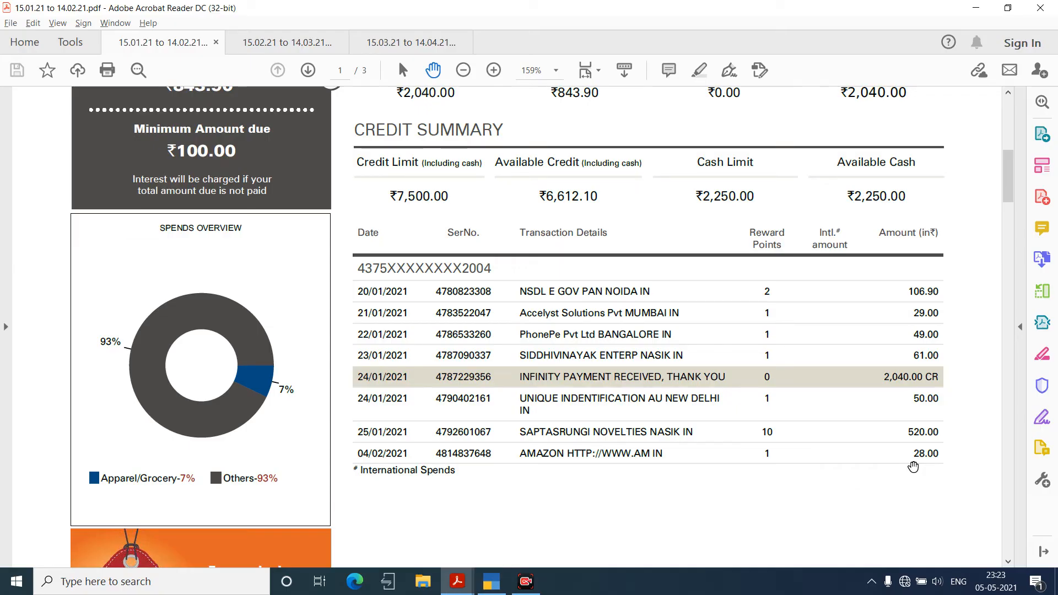
pyautogui.hotkey('alt', 'Tab')
pyautogui.press('Escape')
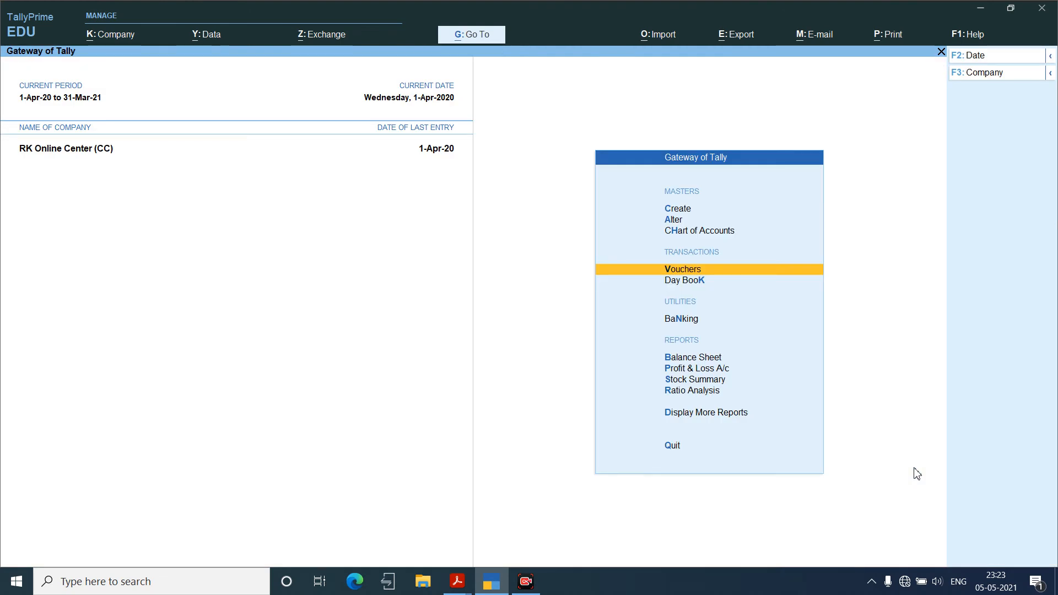
# Open the April list of payment vouchers from the Statistics report.
pyautogui.press('d')
pyautogui.press('s')
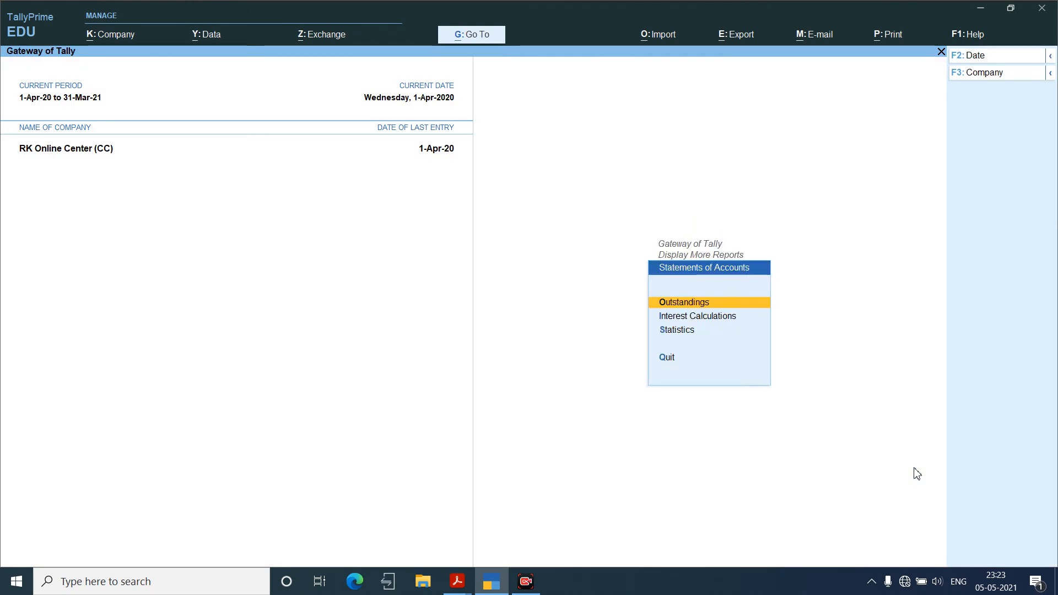
pyautogui.press('s')
pyautogui.press('Down')
pyautogui.press('Down')
pyautogui.press('Down')
pyautogui.press('Down')
pyautogui.press('Down')
pyautogui.press('Down')
pyautogui.press('Down')
pyautogui.press('Down')
pyautogui.press('Down')
pyautogui.press('Down')
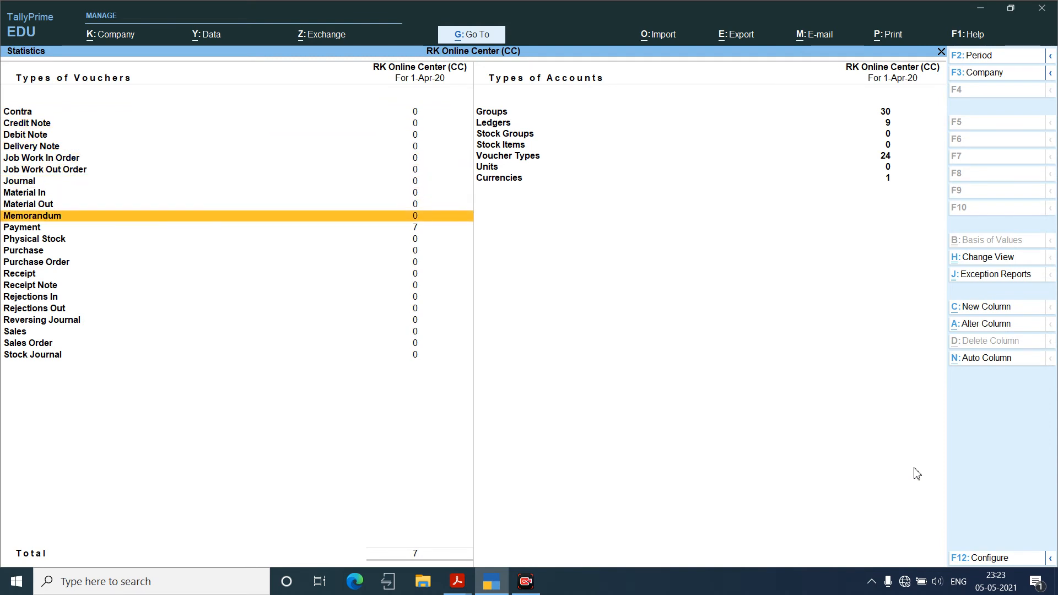
pyautogui.press('Return')
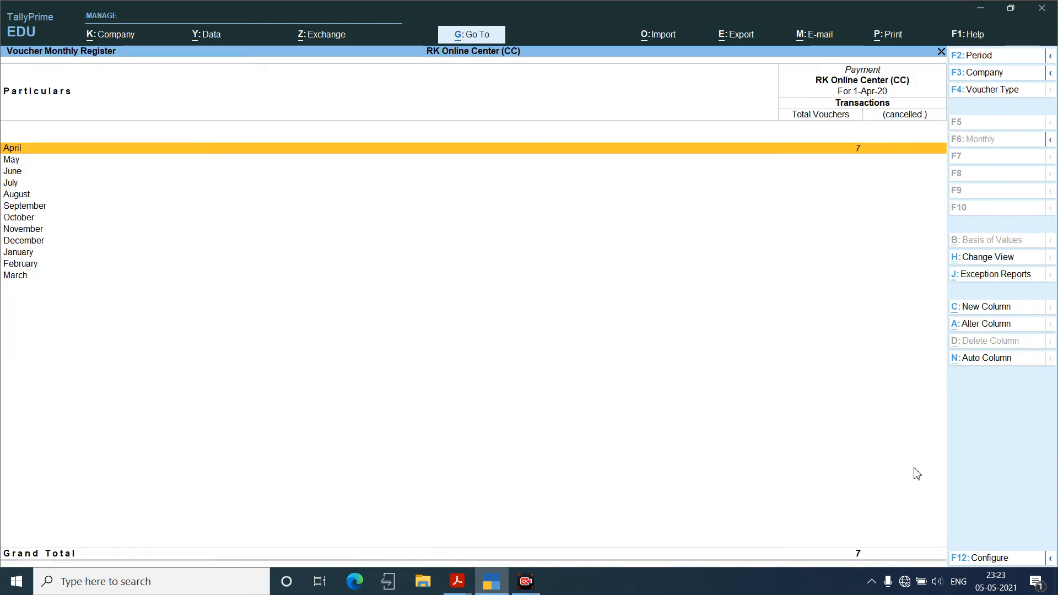
pyautogui.press('Return')
# Review the recorded payment vouchers and compare them with the statement's transactions in Adobe Acrobat Reader.
pyautogui.press('Down')
pyautogui.press('Down')
pyautogui.press('Down')
pyautogui.press('Down')
pyautogui.press('Down')
pyautogui.press('Down')
pyautogui.press('Up')
pyautogui.press('Up')
pyautogui.press('Up')
pyautogui.press('Up')
pyautogui.press('Up')
pyautogui.press('Up')
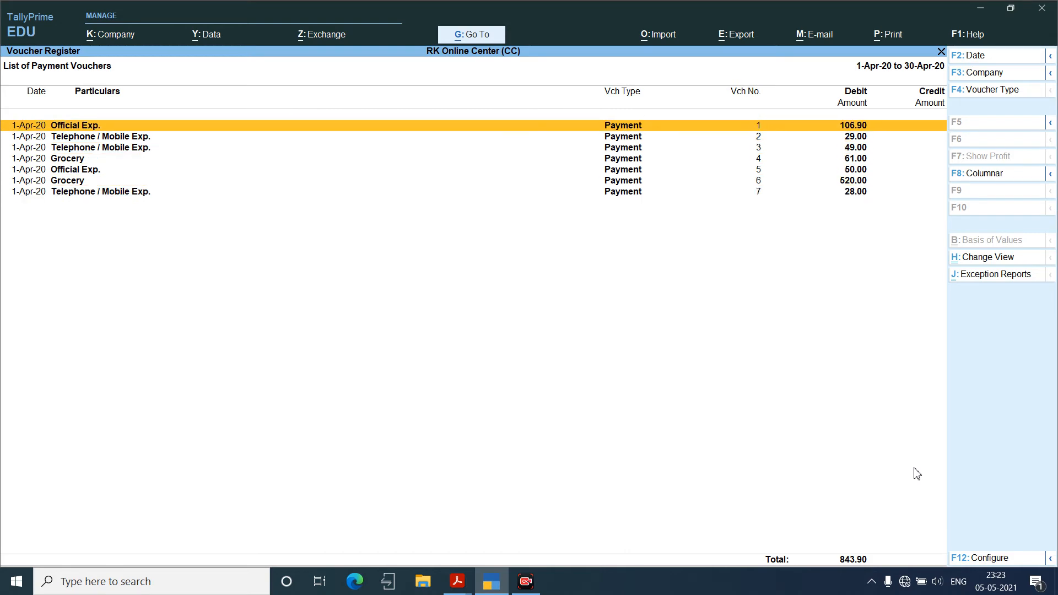
pyautogui.hotkey('alt', 'Tab')
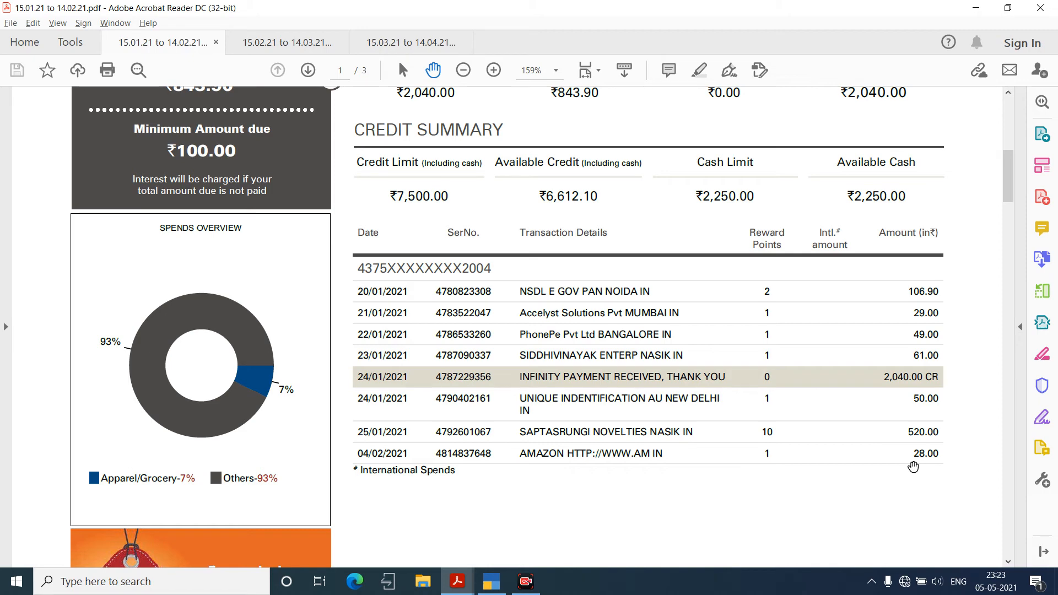
# Switch to TallyPrime, leave the list of payment vouchers and open the Balance Sheet.
pyautogui.hotkey('alt', 'Tab')
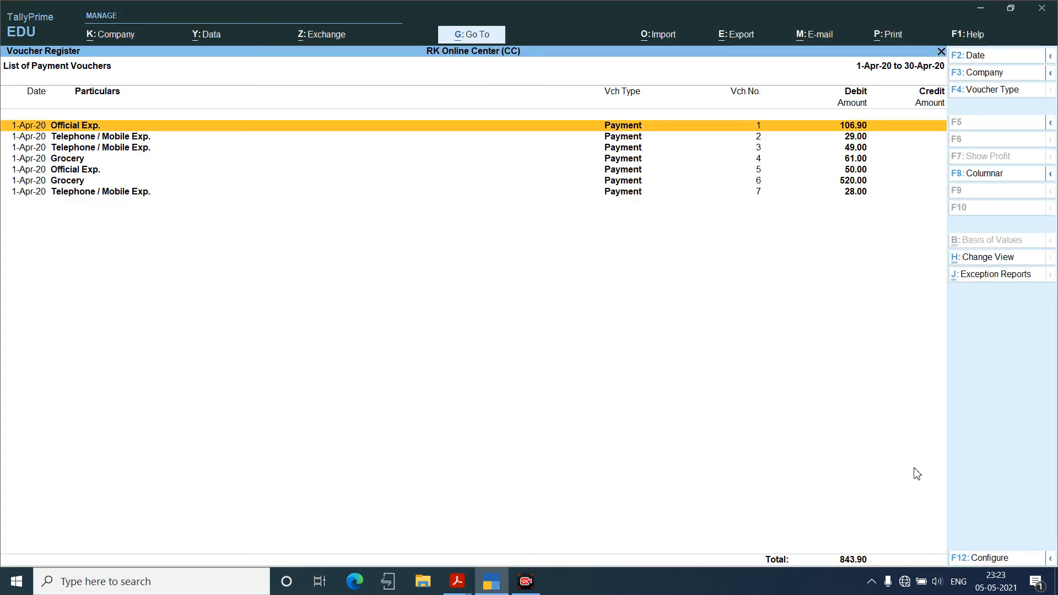
pyautogui.press('Escape')
pyautogui.press('Escape')
pyautogui.press('Escape')
pyautogui.press('Escape')
pyautogui.press('Escape')
pyautogui.press('n')
pyautogui.press('b')
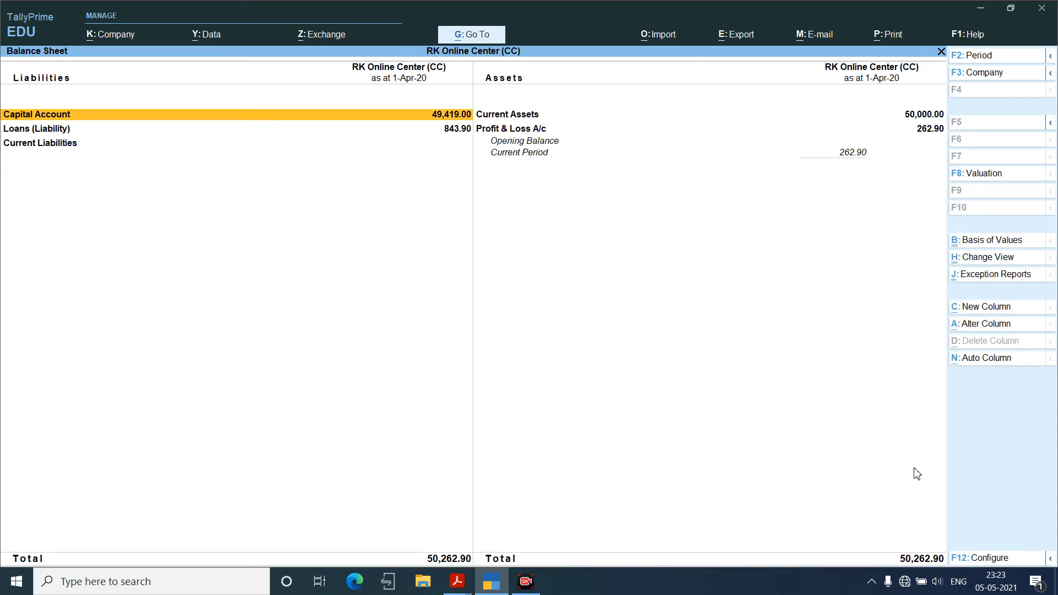
# Expand the Balance Sheet to its detailed view and examine the Loans (Liability) group with Bank OD A/c.
pyautogui.press('Down')
pyautogui.hotkey('alt', 'F5')
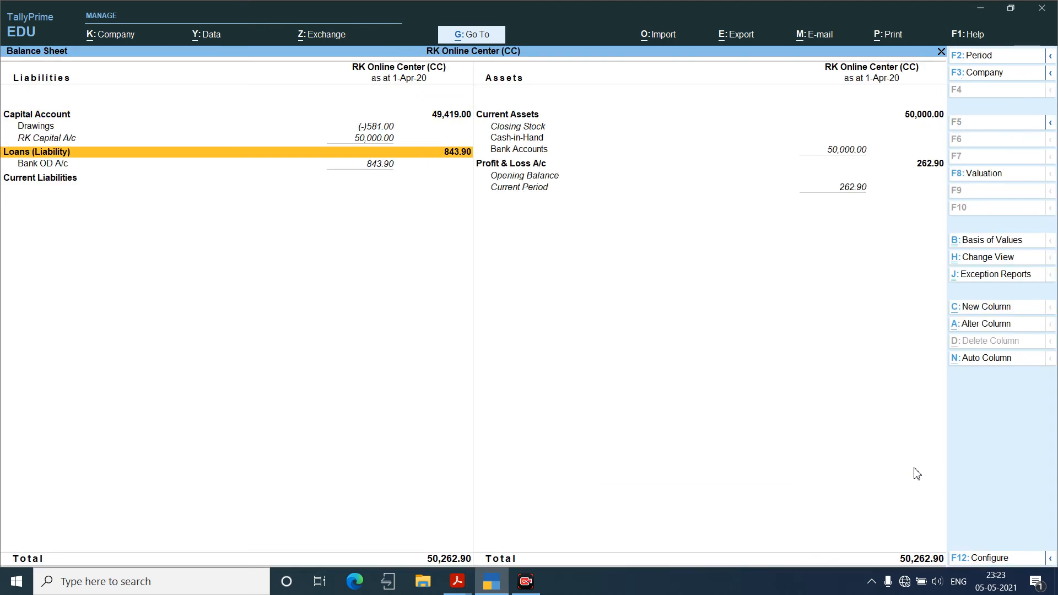
pyautogui.press('space')
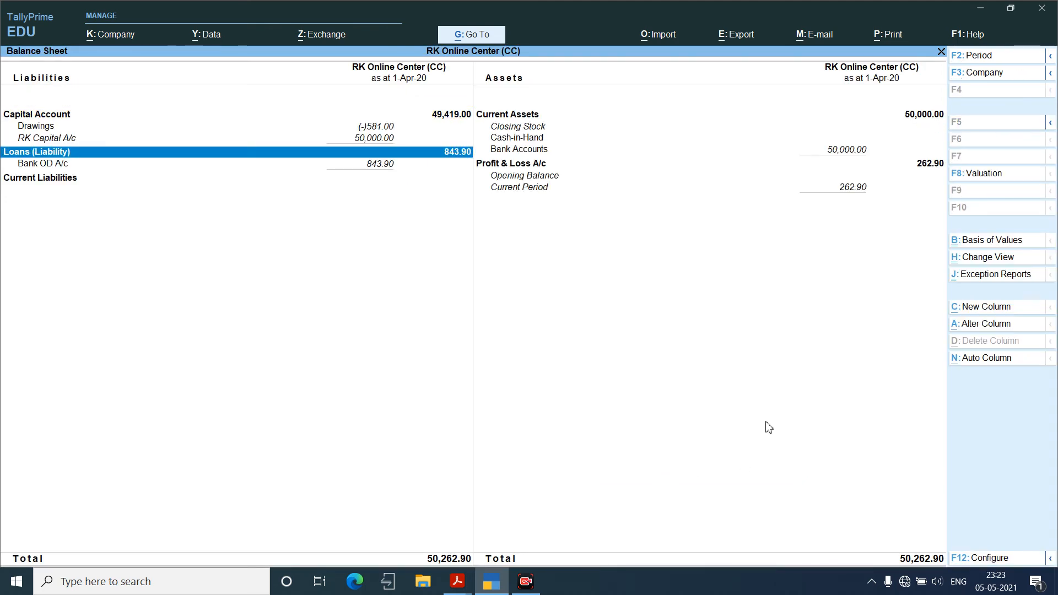
pyautogui.press('Down')
pyautogui.press('Up')
# Open the 15.02.21 to 14.03.21 statement in Adobe Acrobat Reader and check the payment received on 03/03/2021.
pyautogui.hotkey('alt', 'Tab')
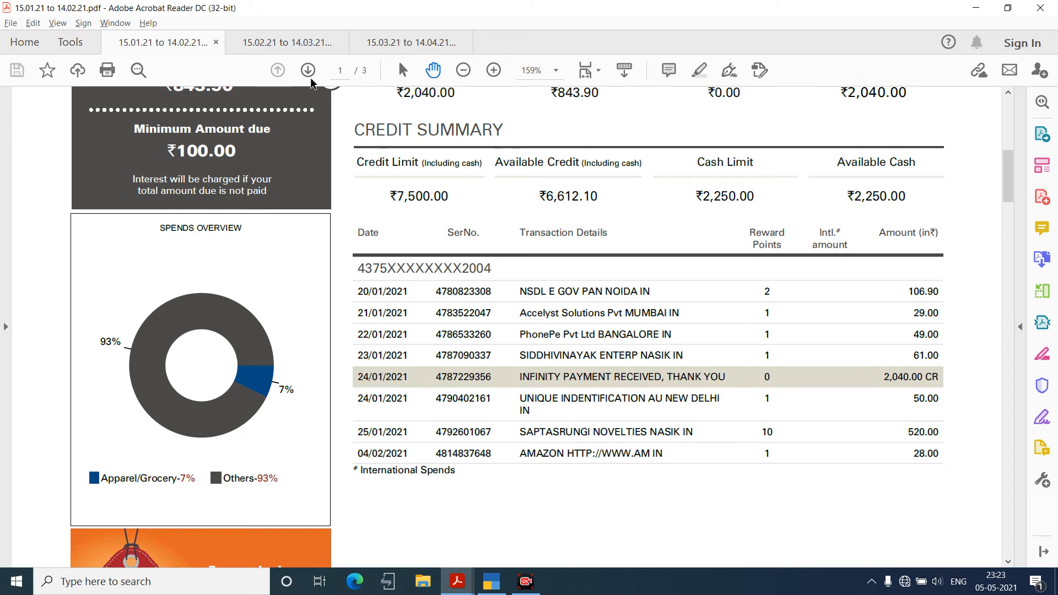
pyautogui.click(287, 48)
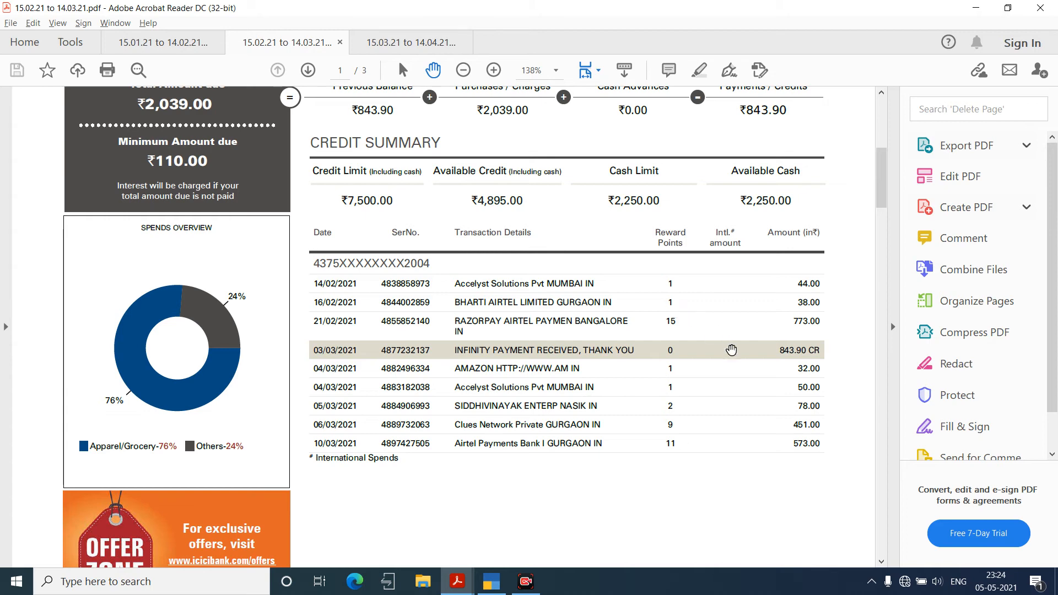
# Return to TallyPrime, start a contra voucher and choose Icici Bank A/c as the credited ledger.
pyautogui.hotkey('alt', 'Tab')
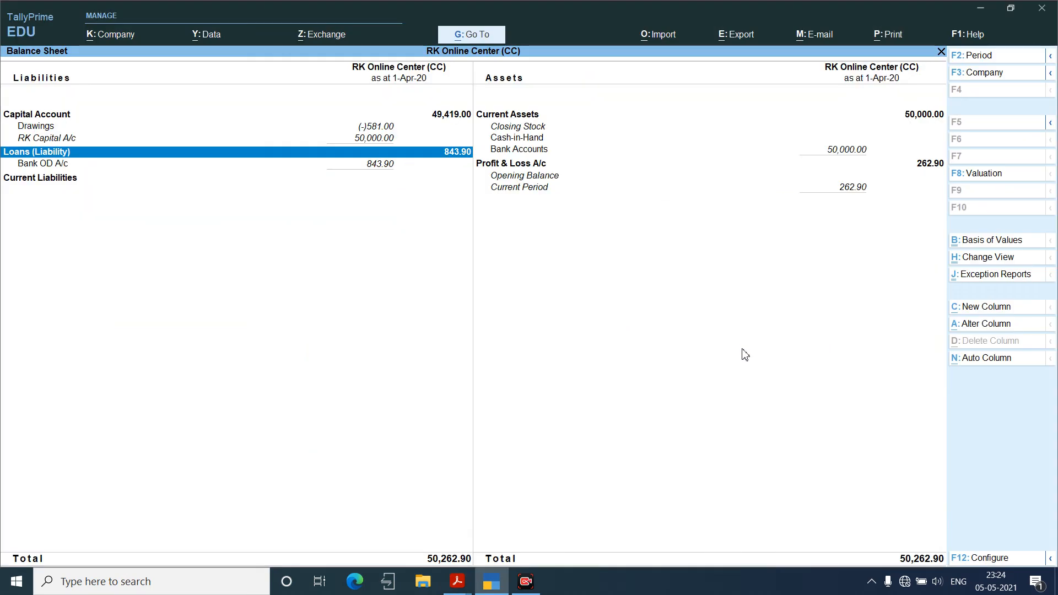
pyautogui.press('Escape')
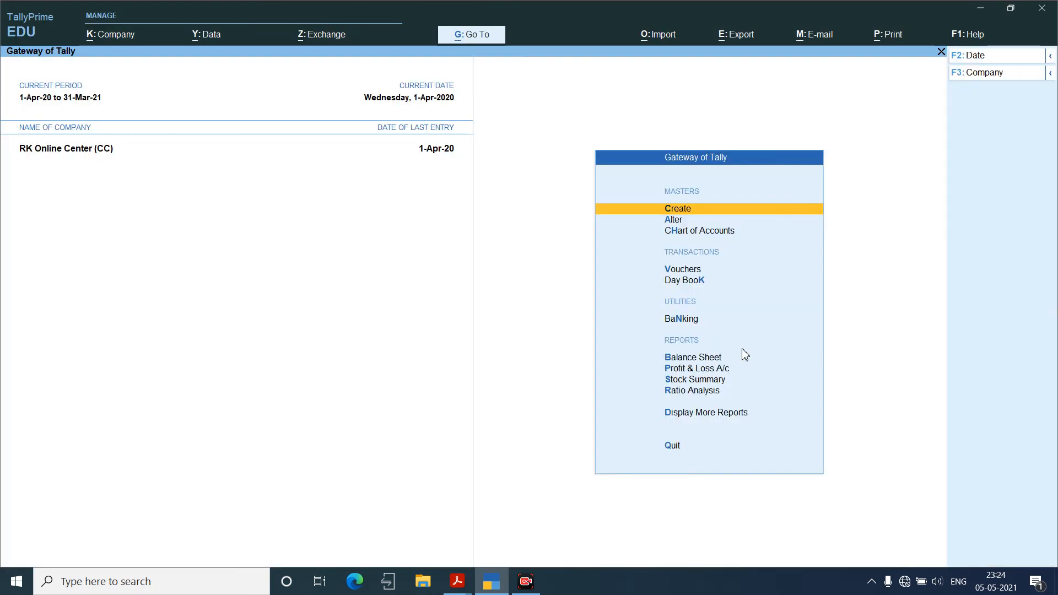
pyautogui.press('v')
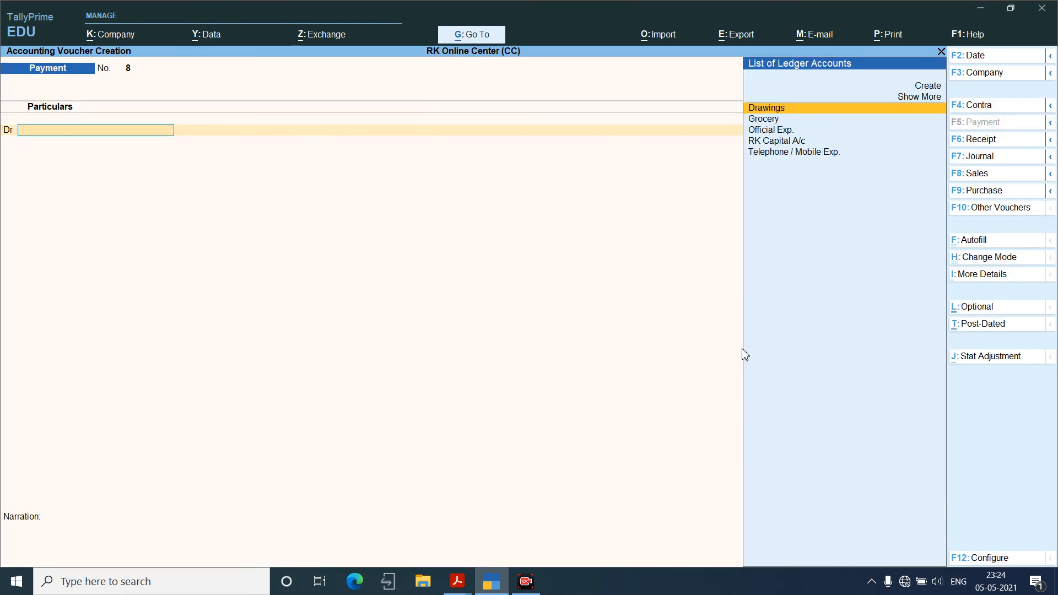
pyautogui.press('F4')
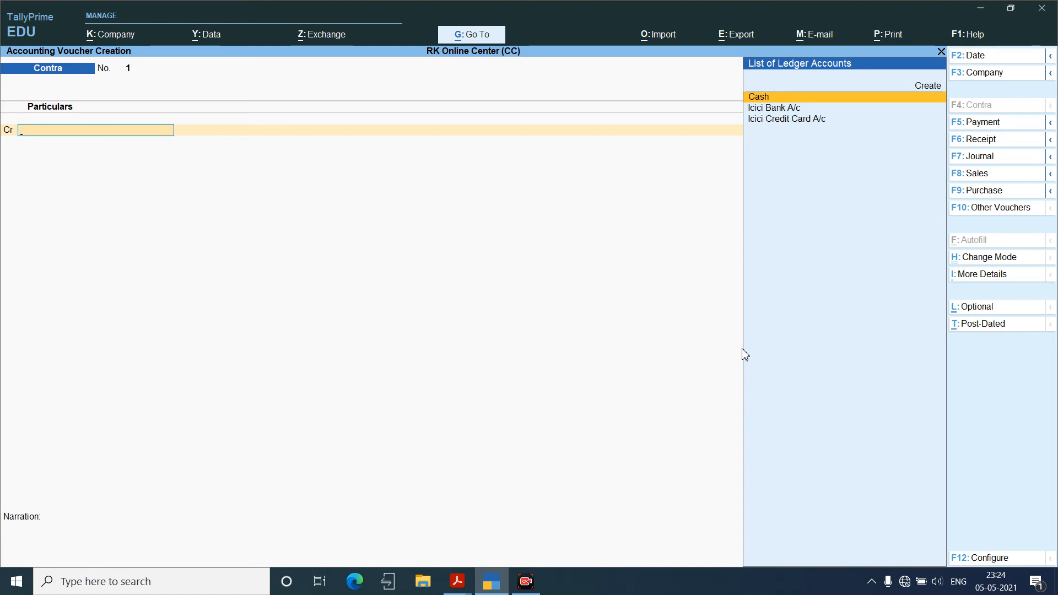
pyautogui.press('Down')
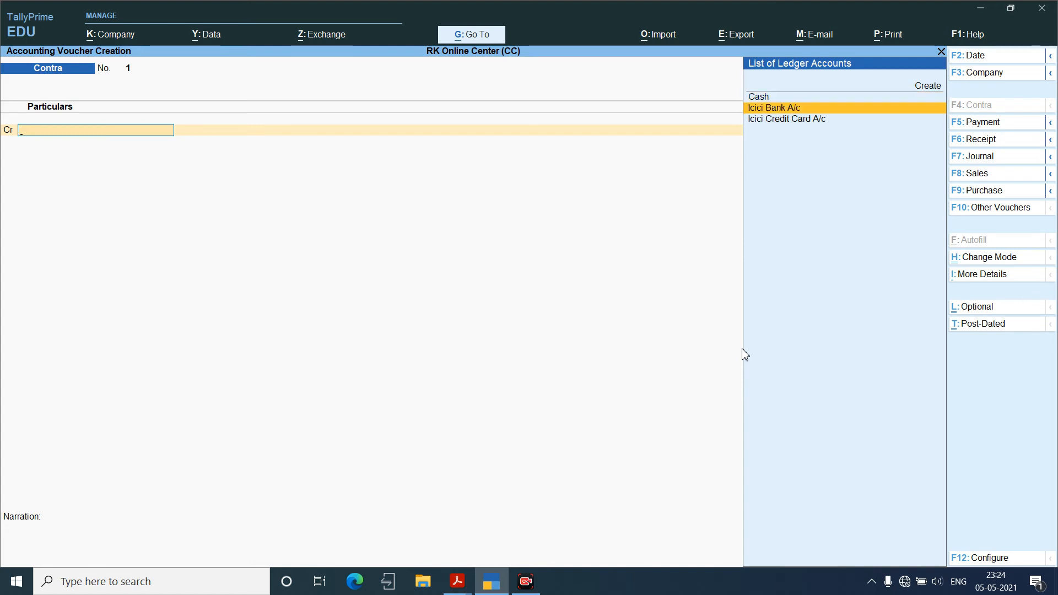
pyautogui.press('Return')
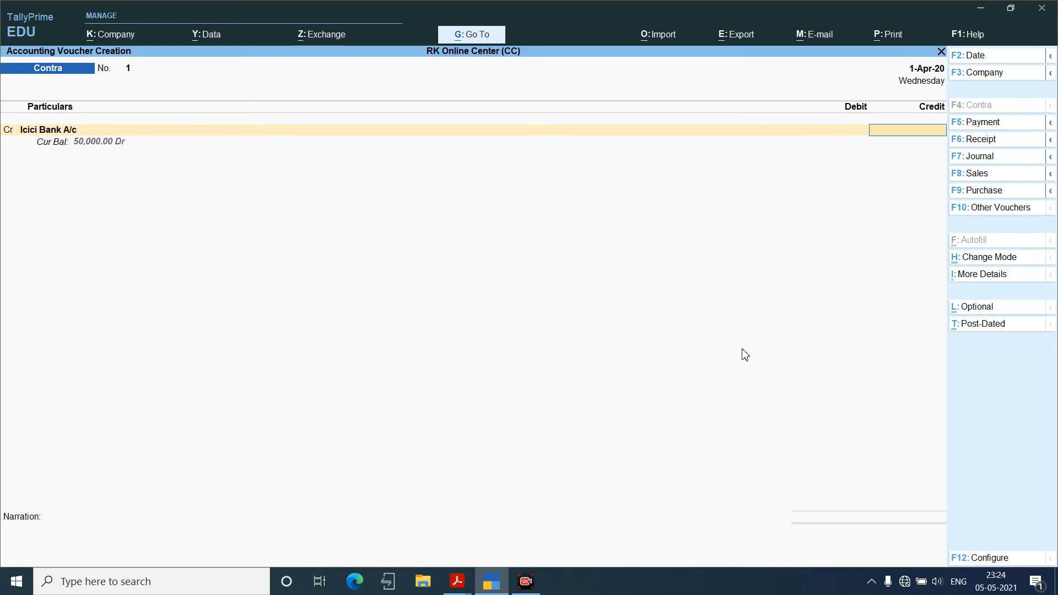
# Check the previous balance and payments in the statement summary in Adobe Acrobat Reader, and return to TallyPrime.
pyautogui.hotkey('alt', 'Tab')
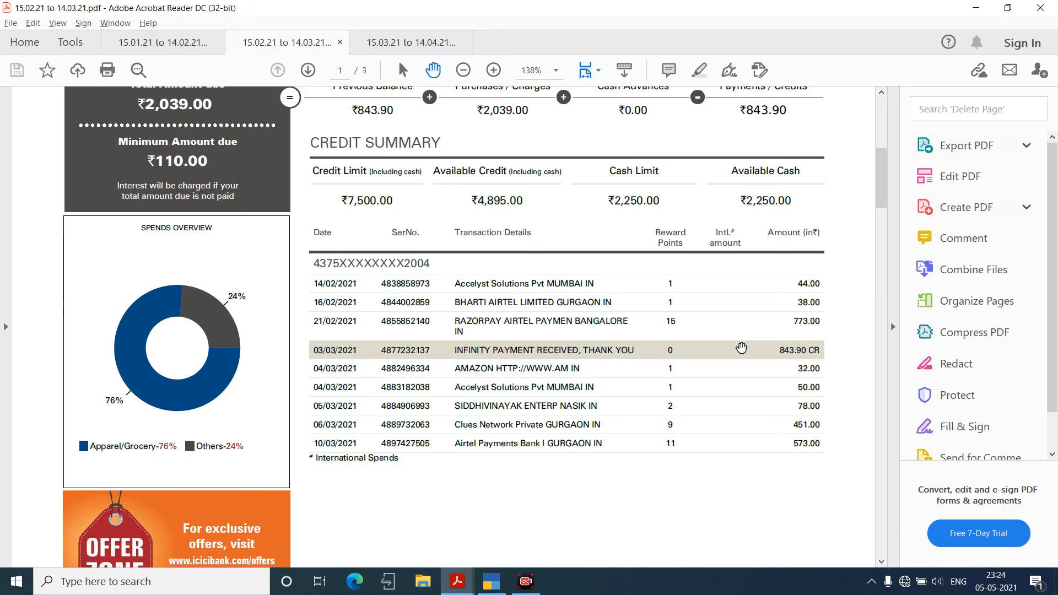
pyautogui.scroll(3, 741, 348)
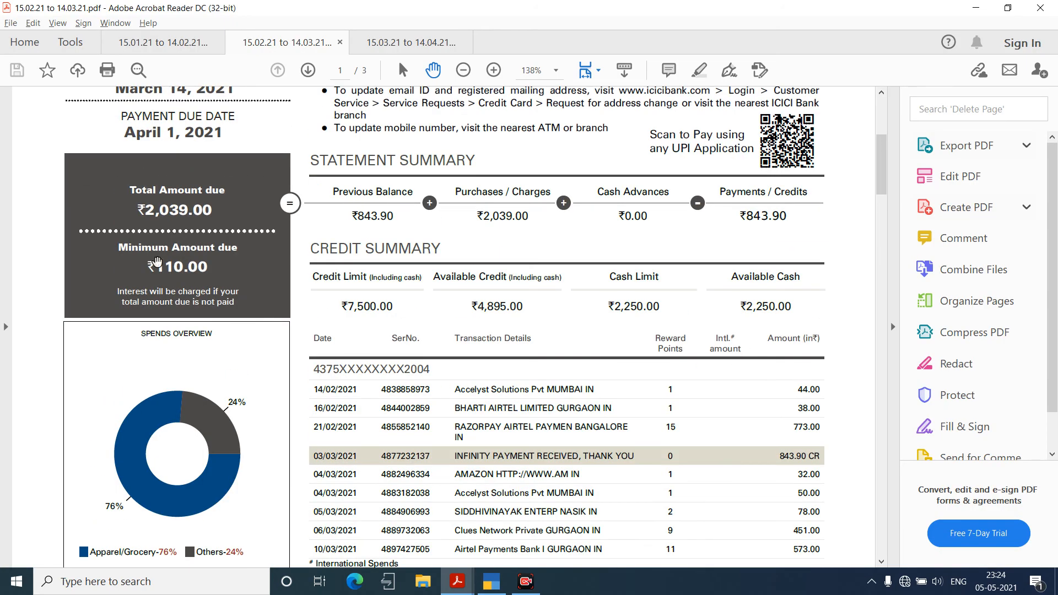
pyautogui.scroll(1, 310, 215)
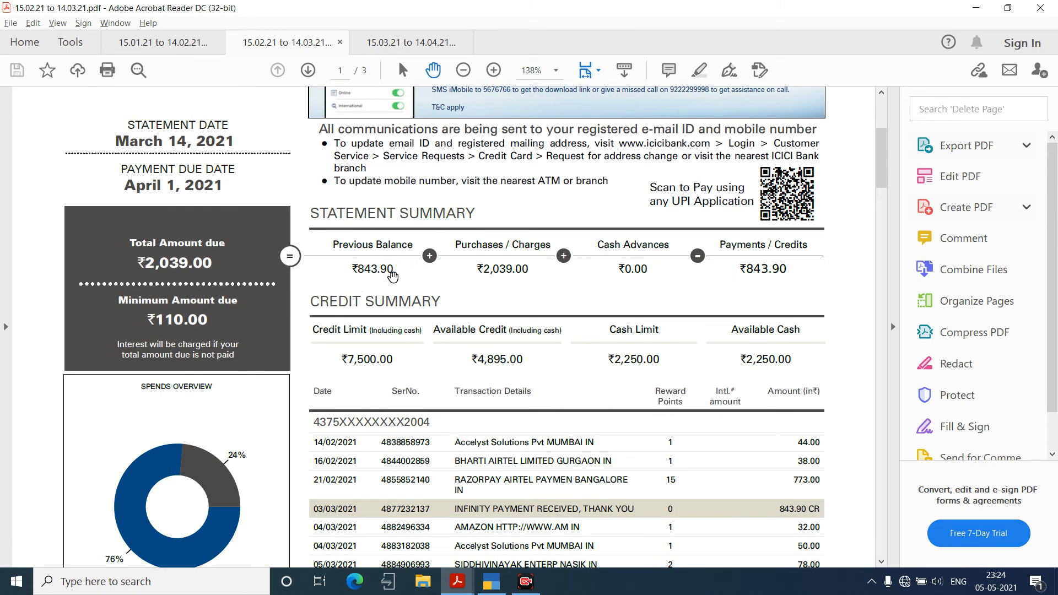
pyautogui.scroll(-1, 392, 275)
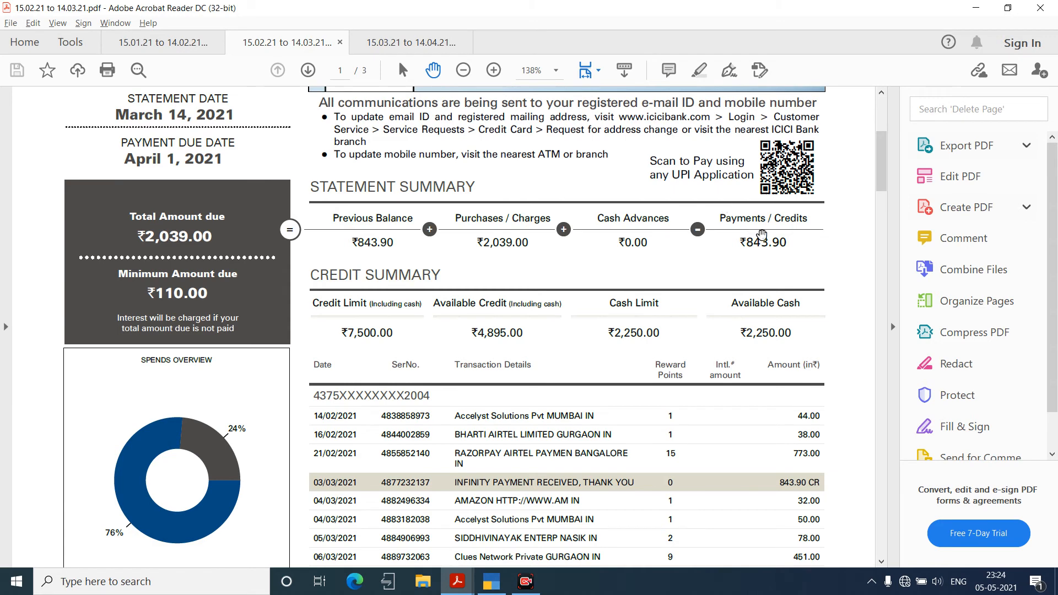
pyautogui.scroll(-1, 768, 281)
pyautogui.hotkey('alt', 'Tab')
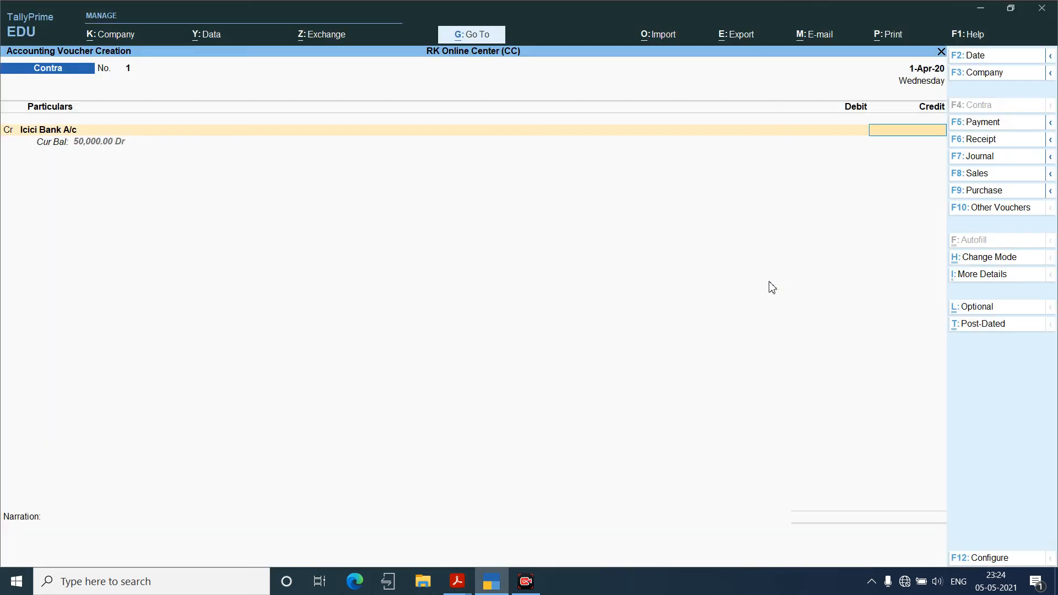
# Credit Icici Bank A/c with 843.90 and accept its bank allocation by cheque without an instrument number.
pyautogui.write('843.90')
pyautogui.press('Return')
pyautogui.press('Return')
pyautogui.press('Return')
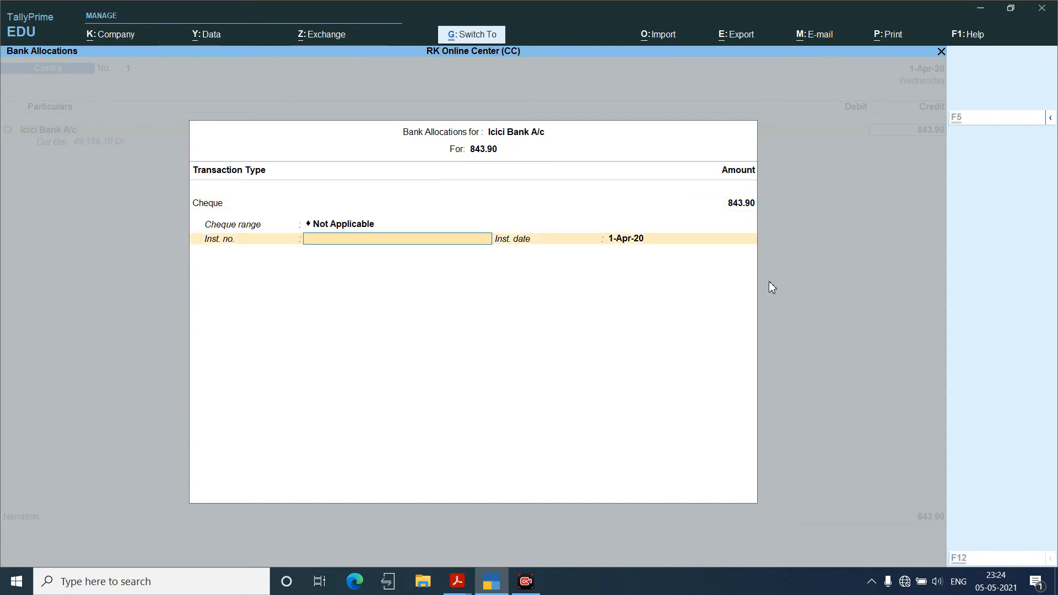
pyautogui.hotkey('ctrl', 'a')
pyautogui.press('Return')
# Debit Icici Credit Card A/c with 843.90 and accept its Cheque/DD bank allocation.
pyautogui.press('Down')
pyautogui.press('Down')
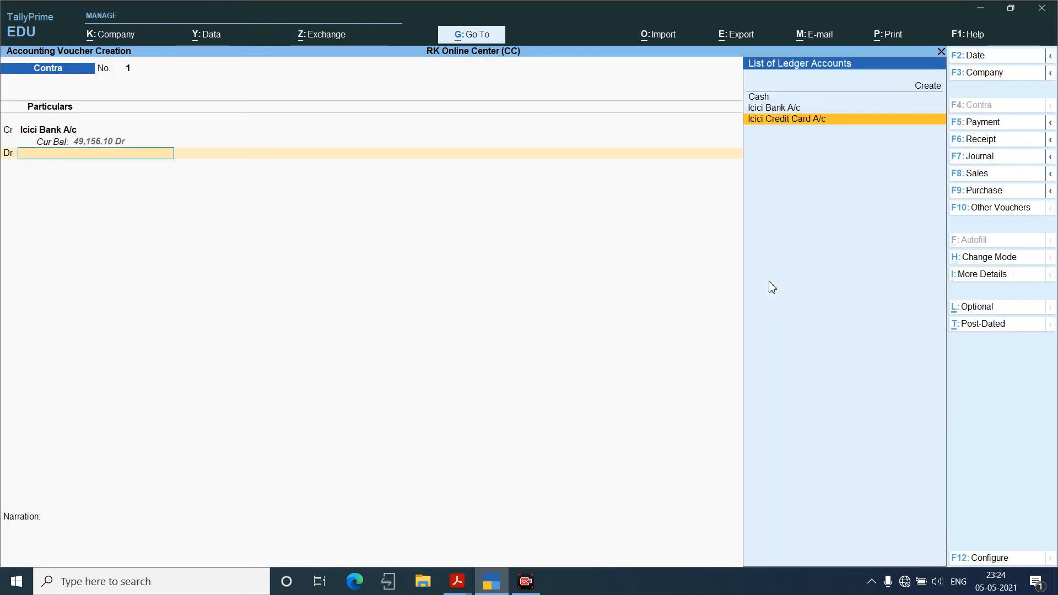
pyautogui.press('Return')
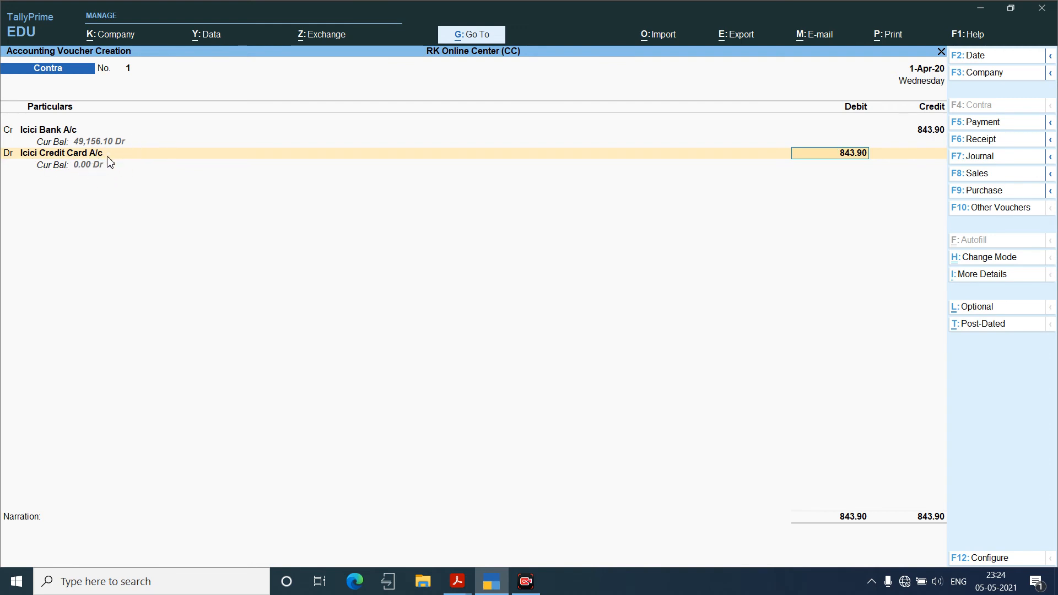
pyautogui.press('Return')
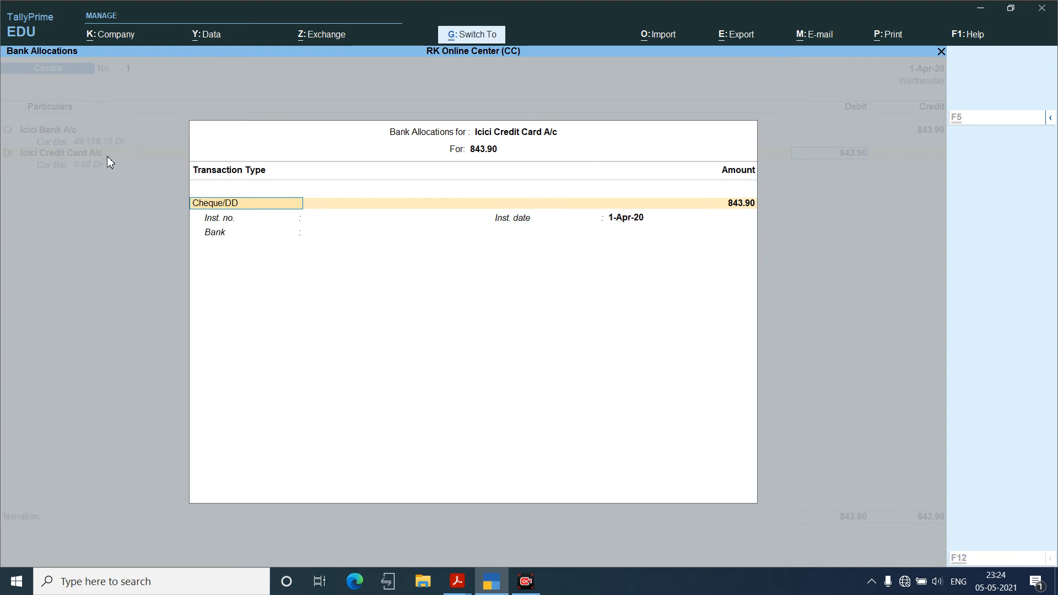
pyautogui.hotkey('ctrl', 'a')
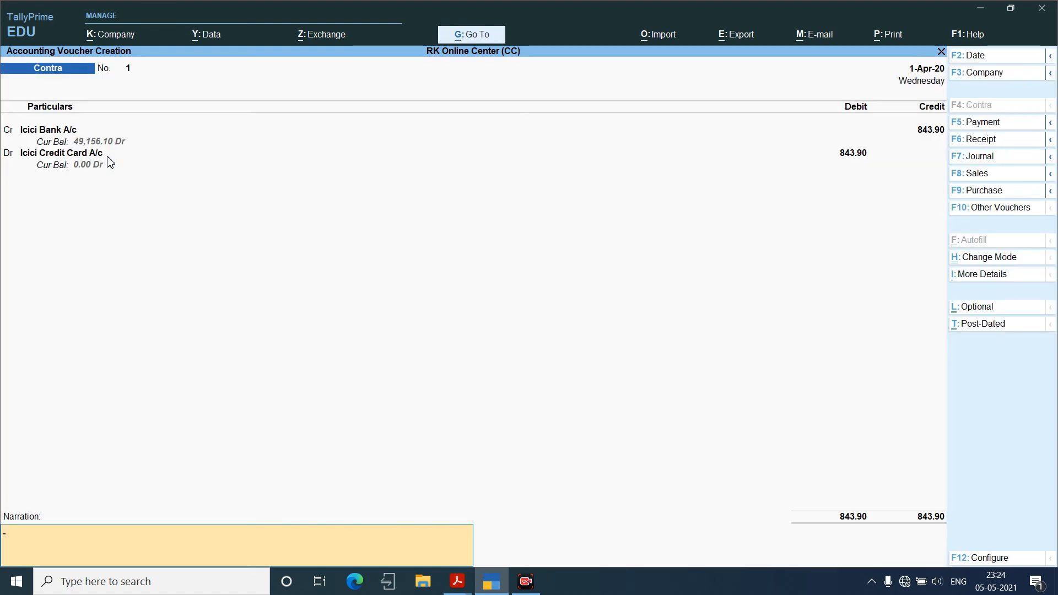
# Enter the narration "Cc bill paid" and save the contra voucher.
pyautogui.write('Cc bill paid')
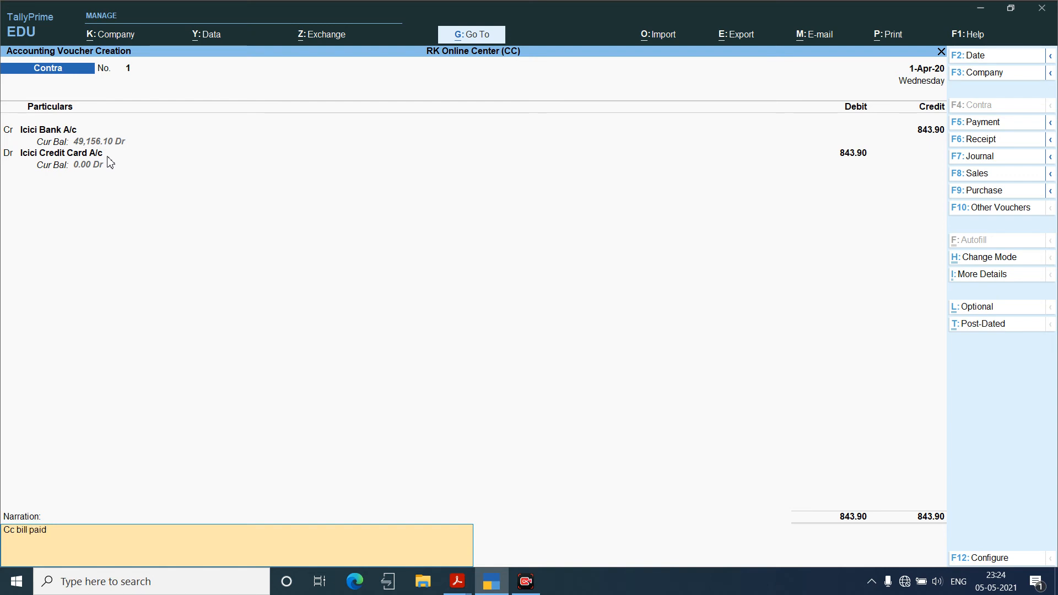
pyautogui.press('Return')
pyautogui.press('Return')
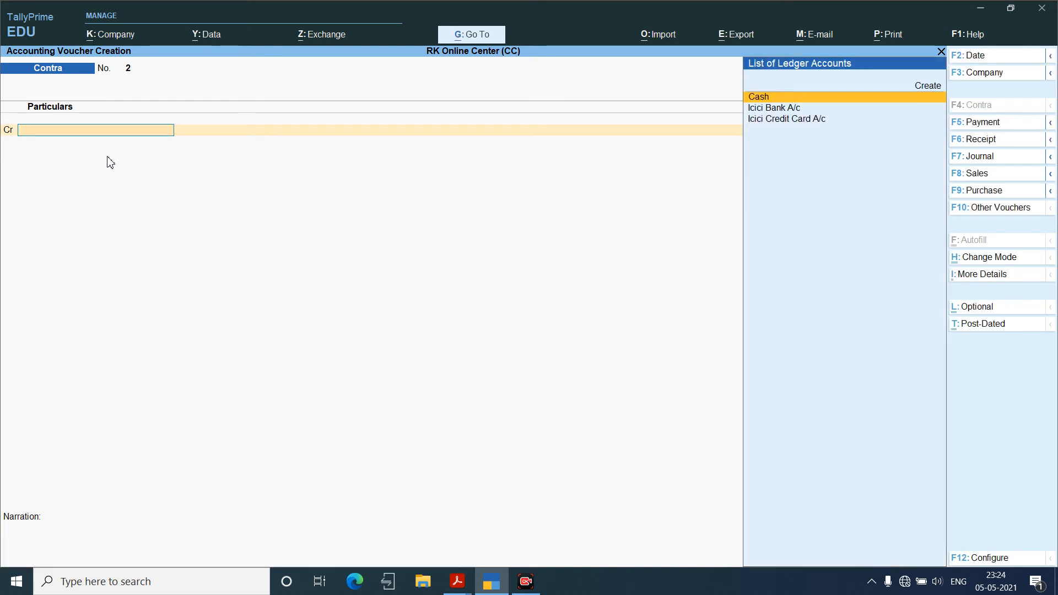
# Leave contra voucher creation, open the Balance Sheet in detailed view and examine Bank OD A/c under Loans (Liability).
pyautogui.hotkey('alt', 'Tab')
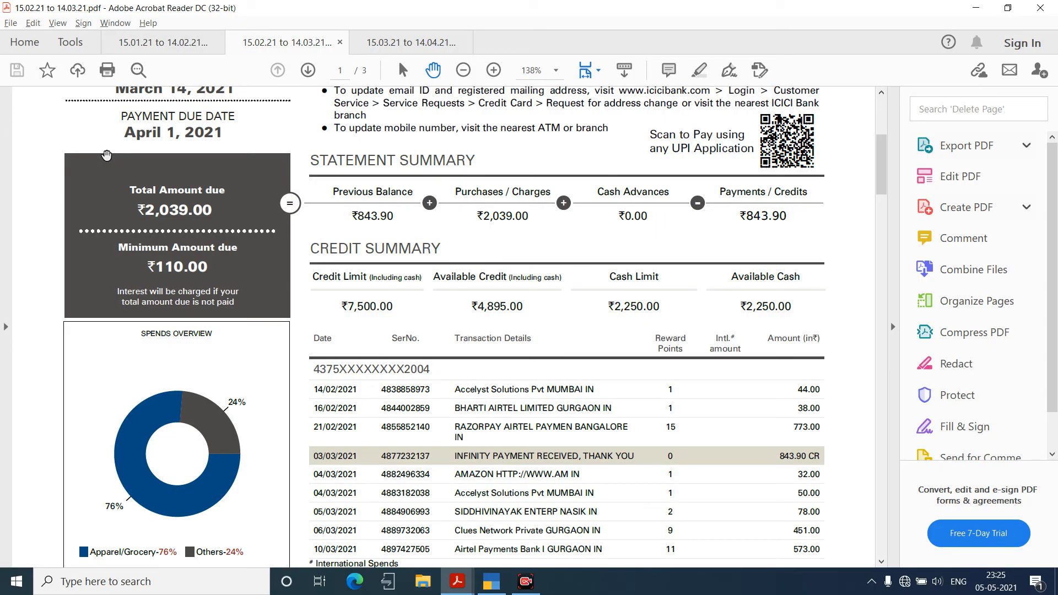
pyautogui.hotkey('alt', 'Tab')
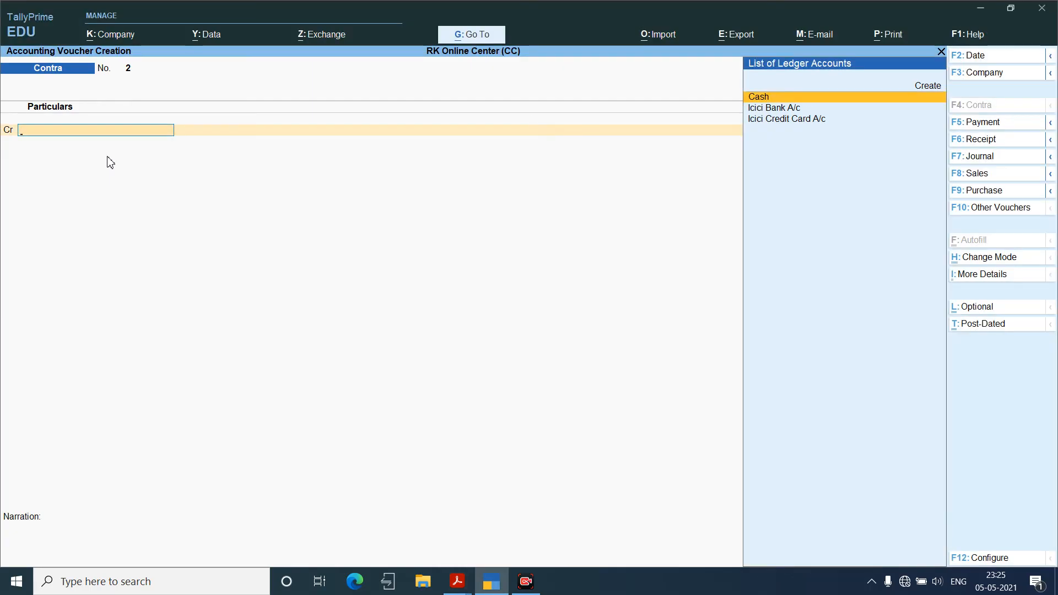
pyautogui.press('Escape')
pyautogui.press('b')
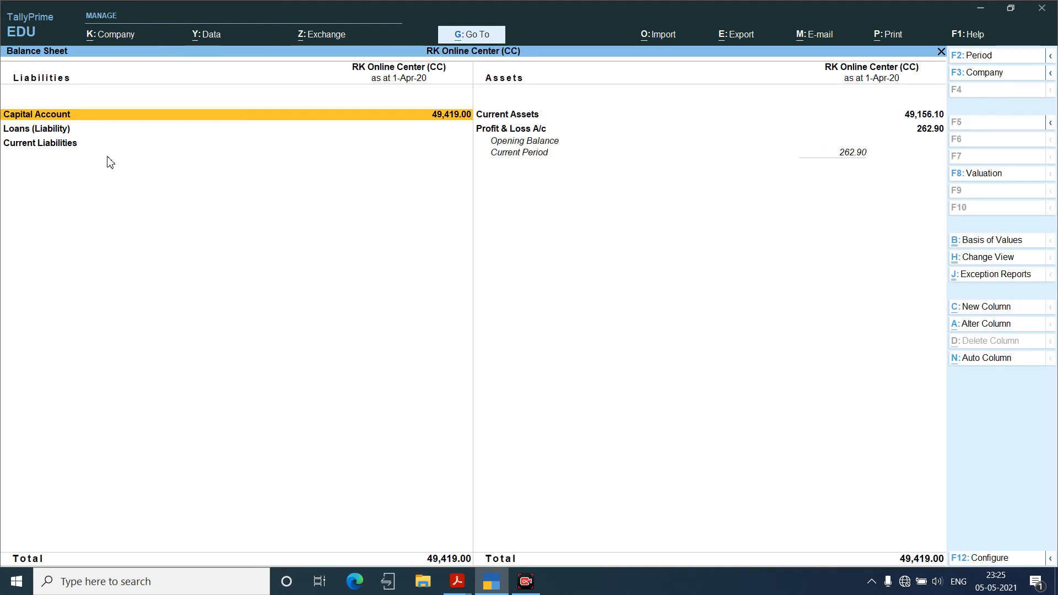
pyautogui.hotkey('alt', 'F5')
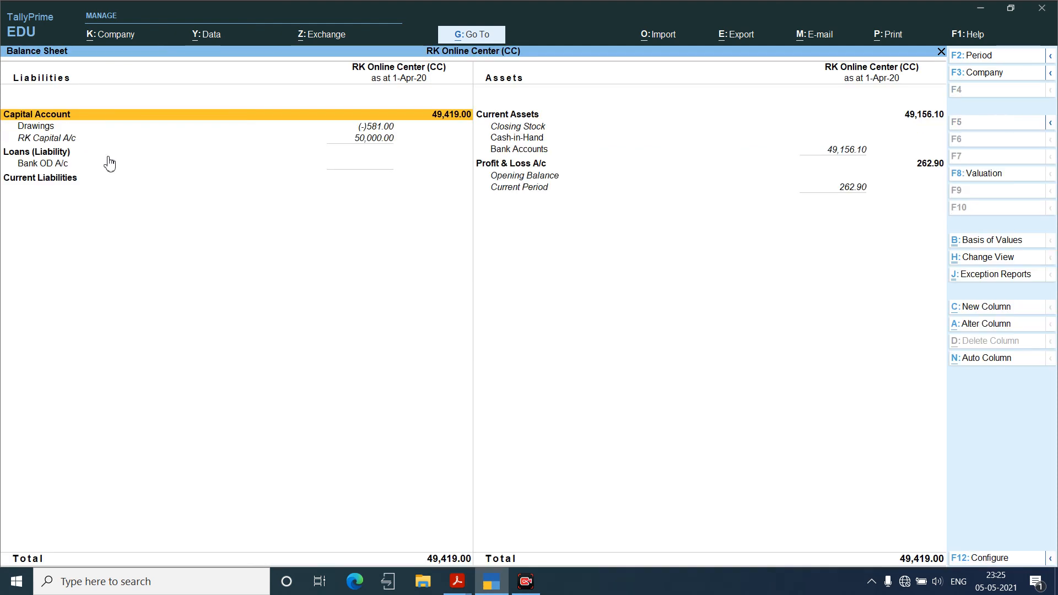
pyautogui.press('Down')
pyautogui.press('Down')
pyautogui.press('Down')
pyautogui.press('Down')
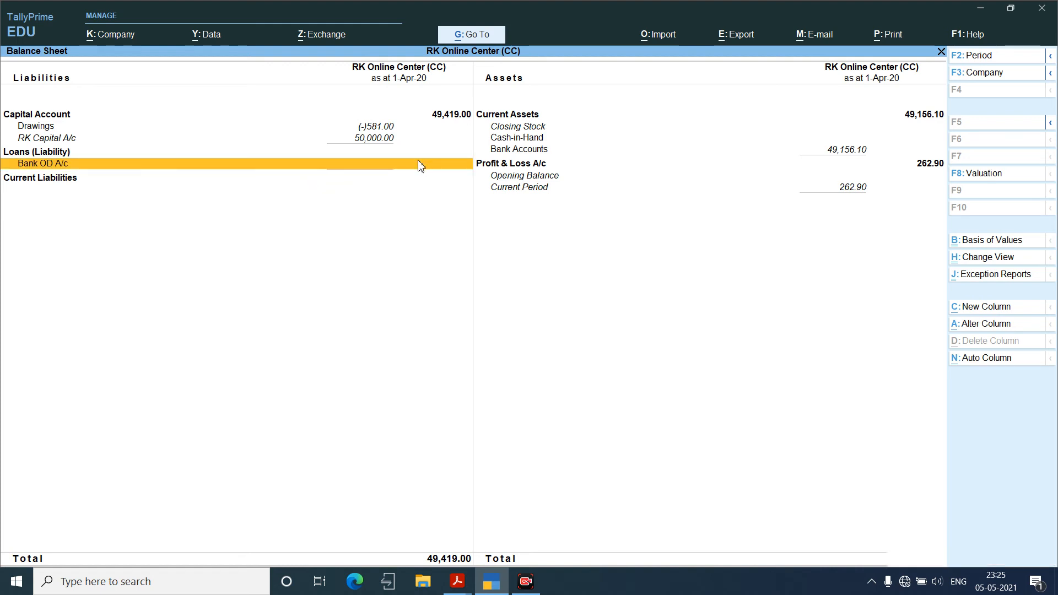
# Leave the Balance Sheet and start a purchase voucher with supplier invoice number 01 dated 1-Apr-20.
pyautogui.press('Escape')
pyautogui.press('Escape')
pyautogui.press('Escape')
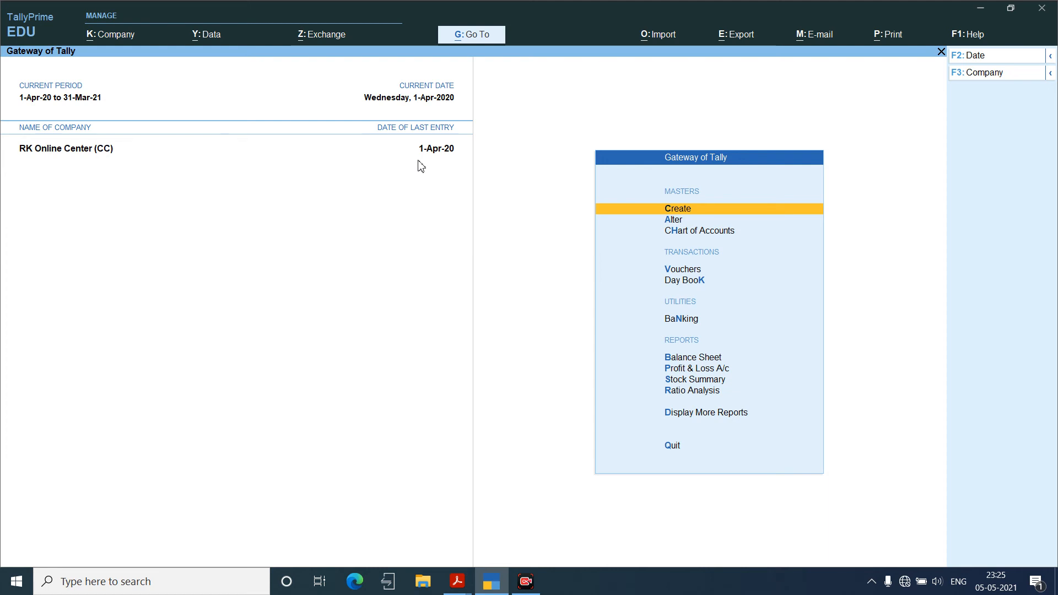
pyautogui.press('v')
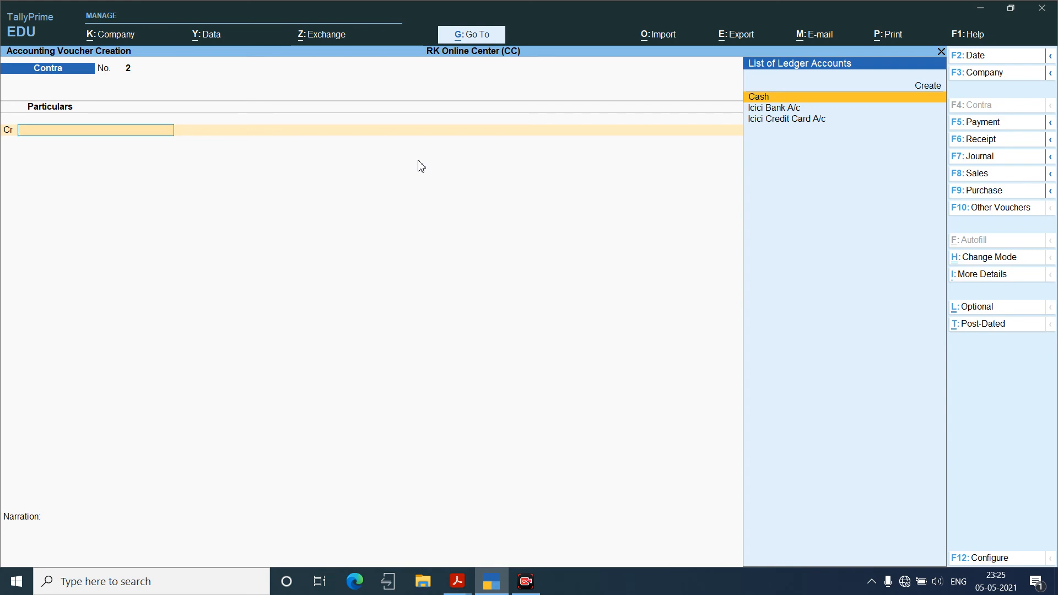
pyautogui.press('F9')
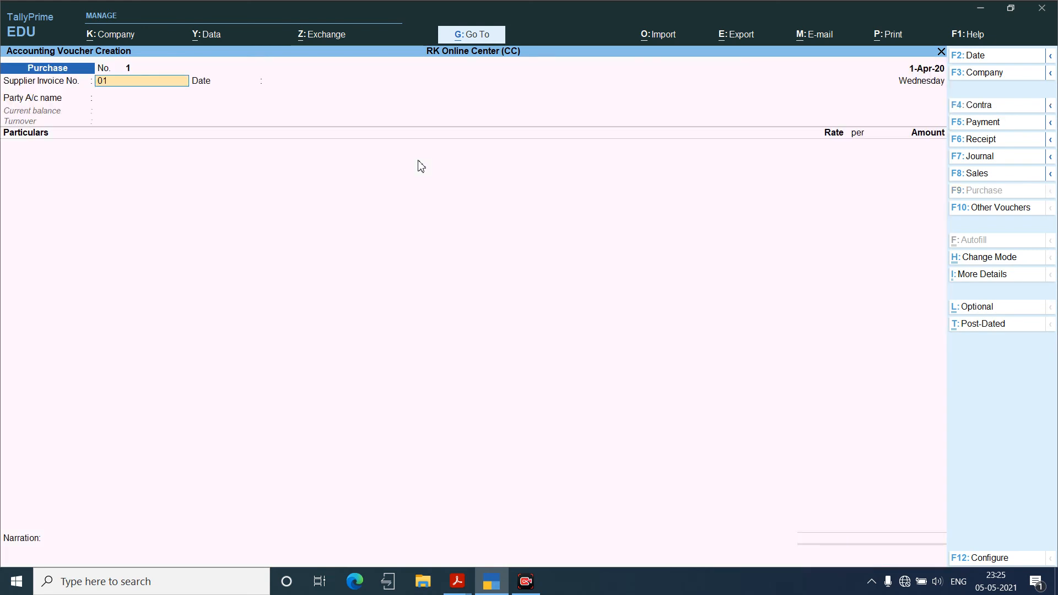
pyautogui.press('Return')
pyautogui.press('Return')
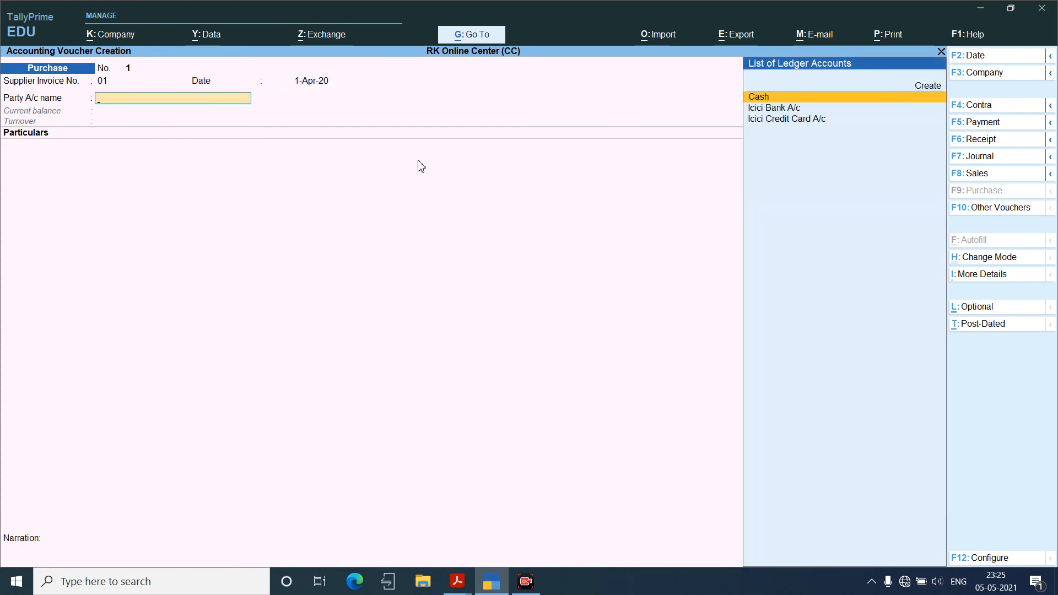
# Create the party ledger Rk Shope under Sundry Creditors for the purchase voucher and accept its receipt and party details.
pyautogui.hotkey('alt', 'c')
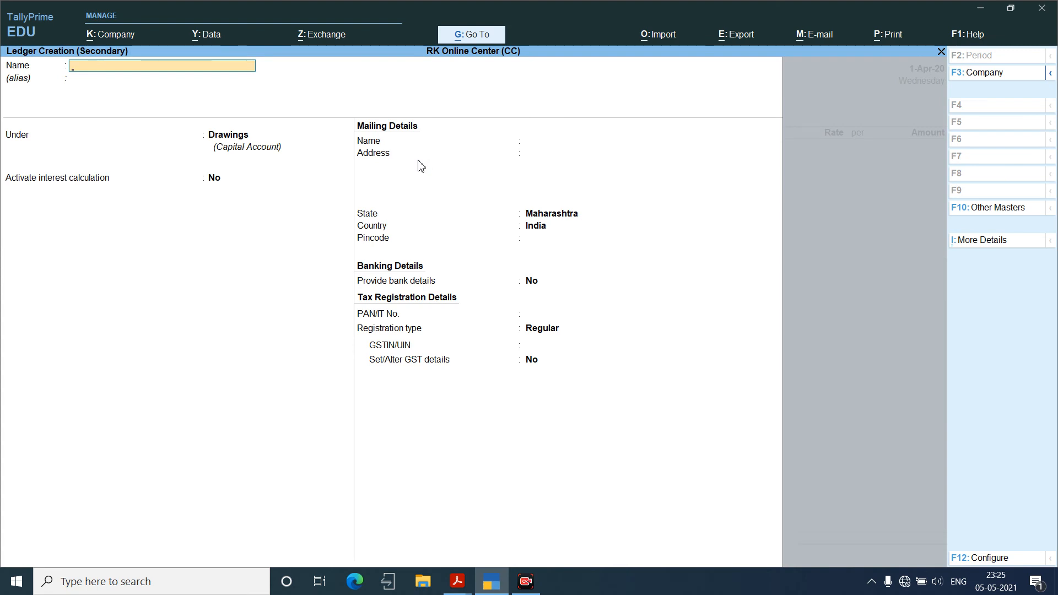
pyautogui.write('Rk Shope')
pyautogui.press('Return')
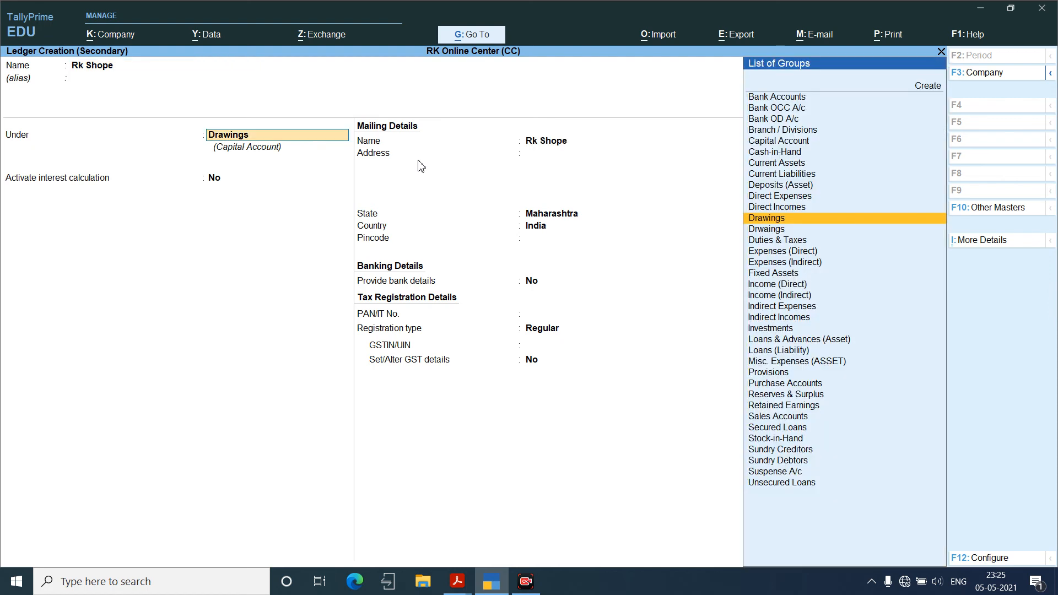
pyautogui.write('Sund')
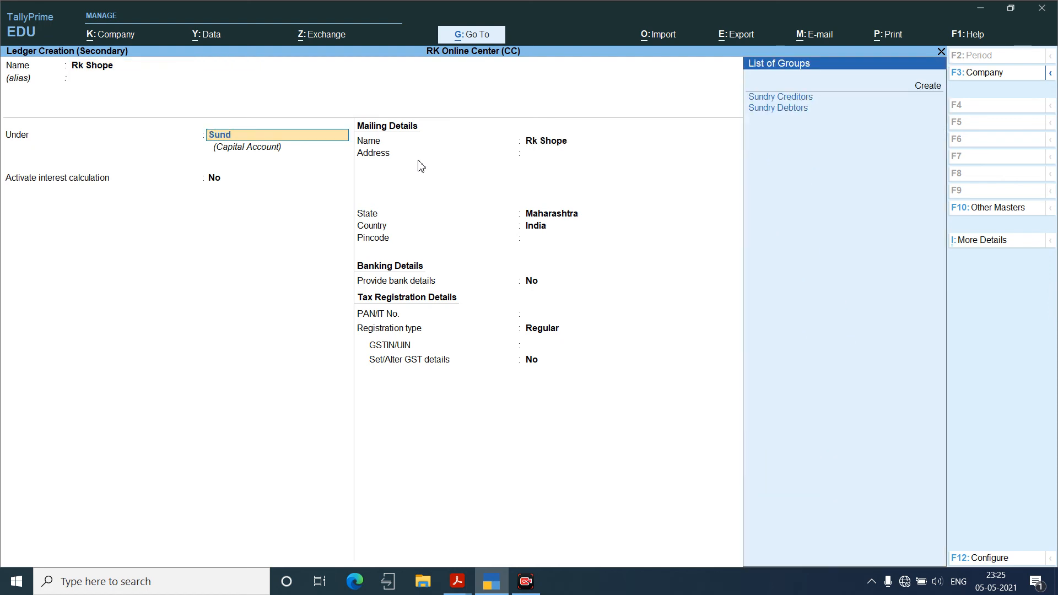
pyautogui.press('Return')
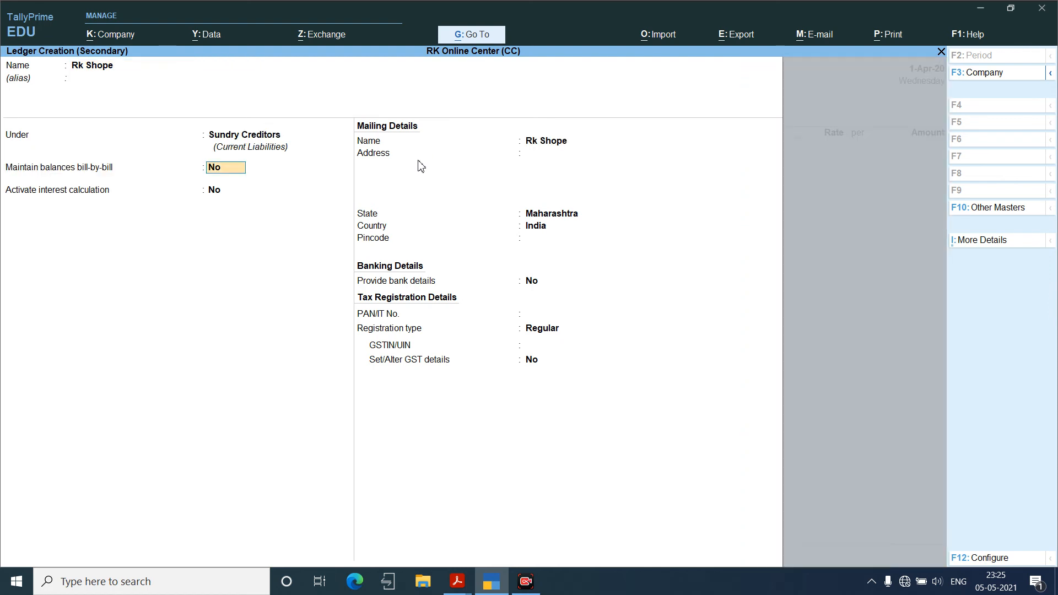
pyautogui.hotkey('ctrl', 'a')
pyautogui.hotkey('ctrl', 'a')
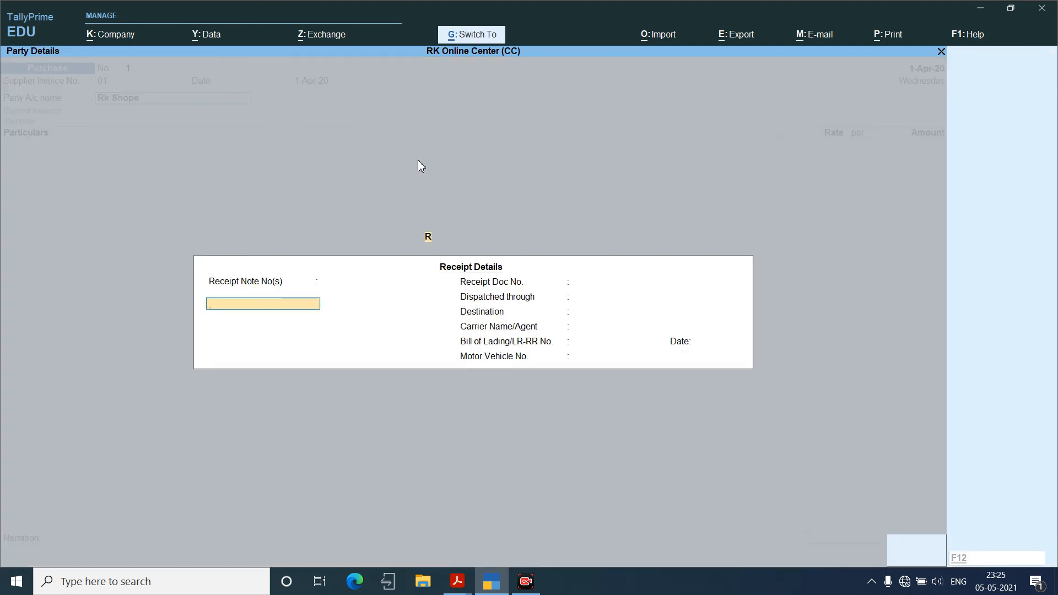
pyautogui.press('Return')
pyautogui.hotkey('ctrl', 'a')
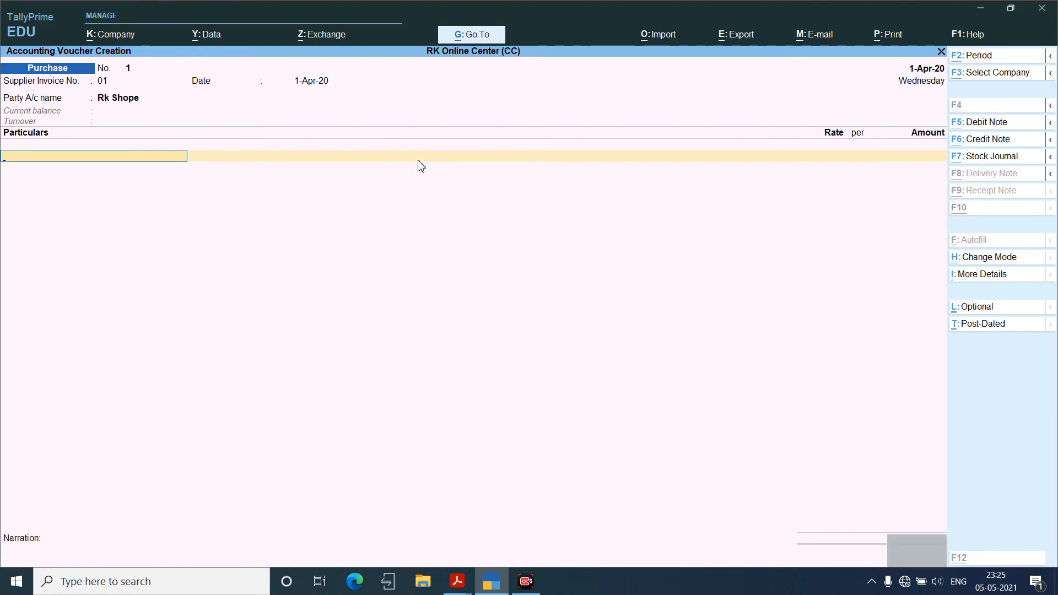
# Create the ledger Mobile under Fixed Assets as the purchase voucher's particulars.
pyautogui.hotkey('alt', 'c')
pyautogui.write('Mobile')
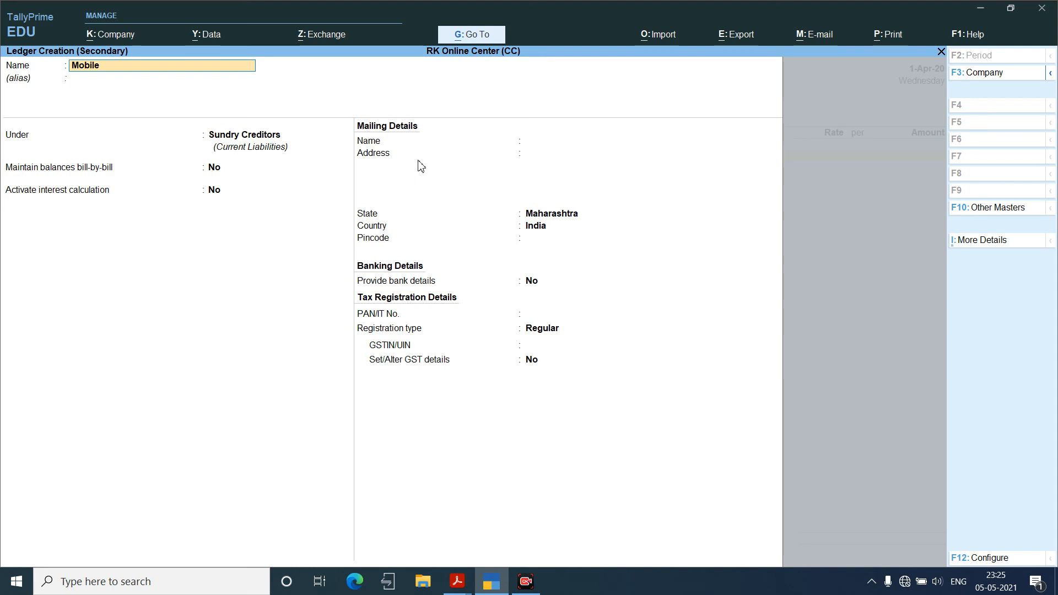
pyautogui.press('Return')
pyautogui.press('Return')
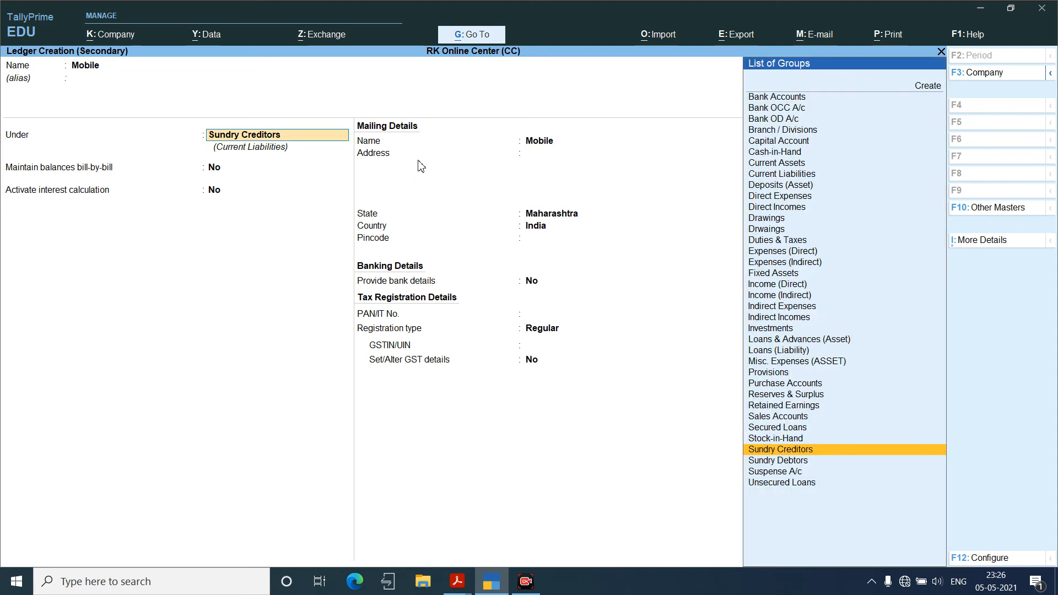
pyautogui.write('Fi')
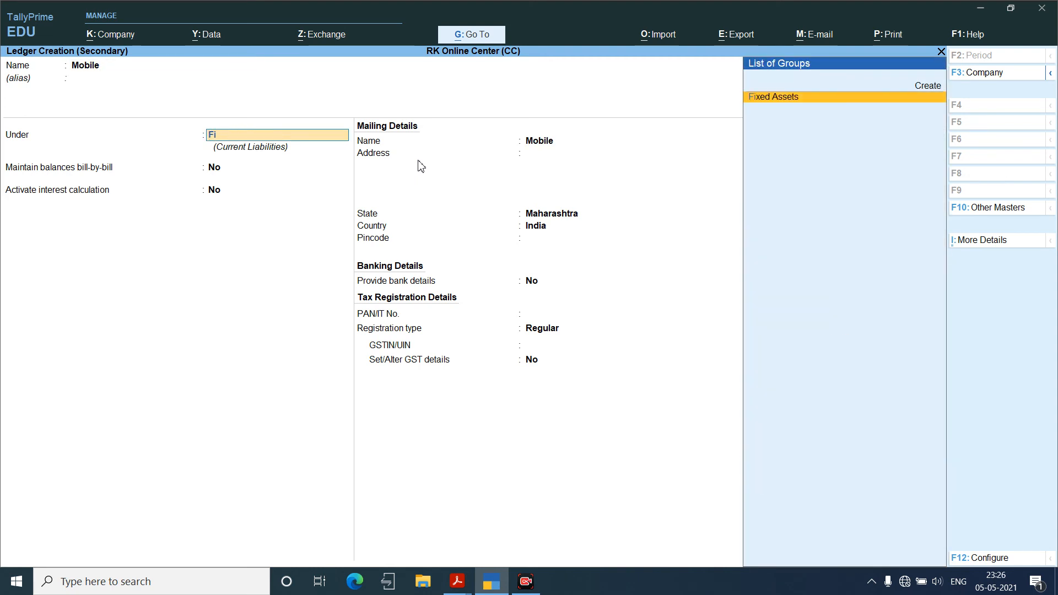
pyautogui.write('xed')
pyautogui.press('Return')
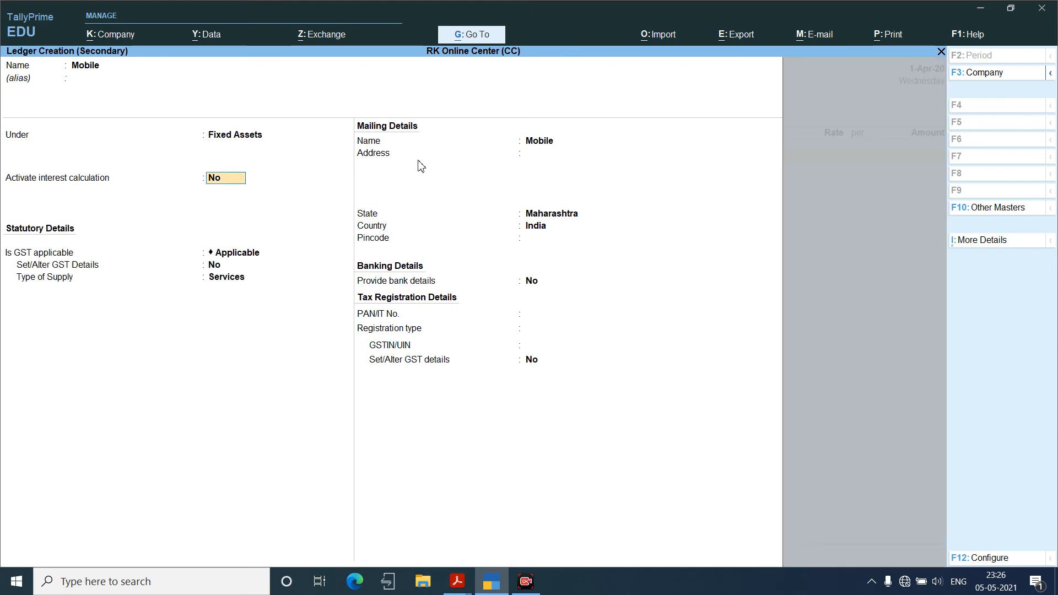
pyautogui.hotkey('ctrl', 'a')
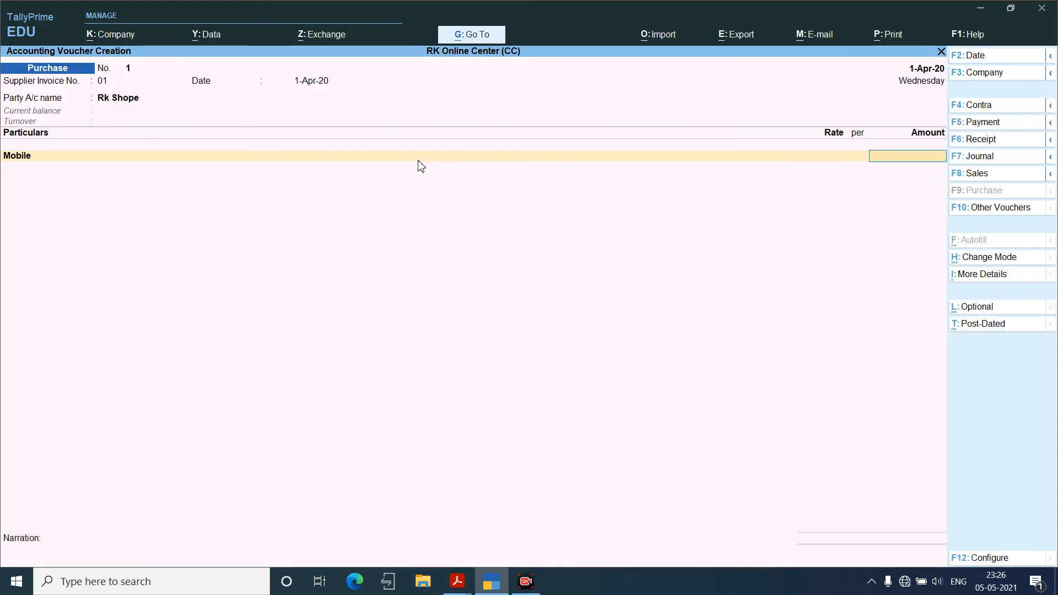
# Enter 10000 as the Mobile amount, leave the tax classification and narration blank, and save the purchase voucher.
pyautogui.write('10000')
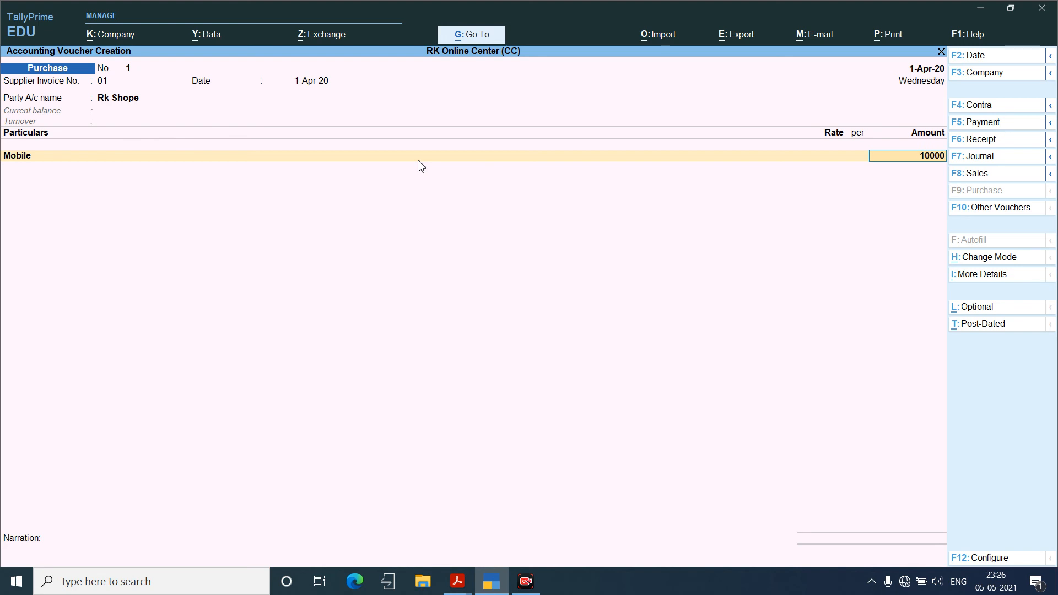
pyautogui.press('Return')
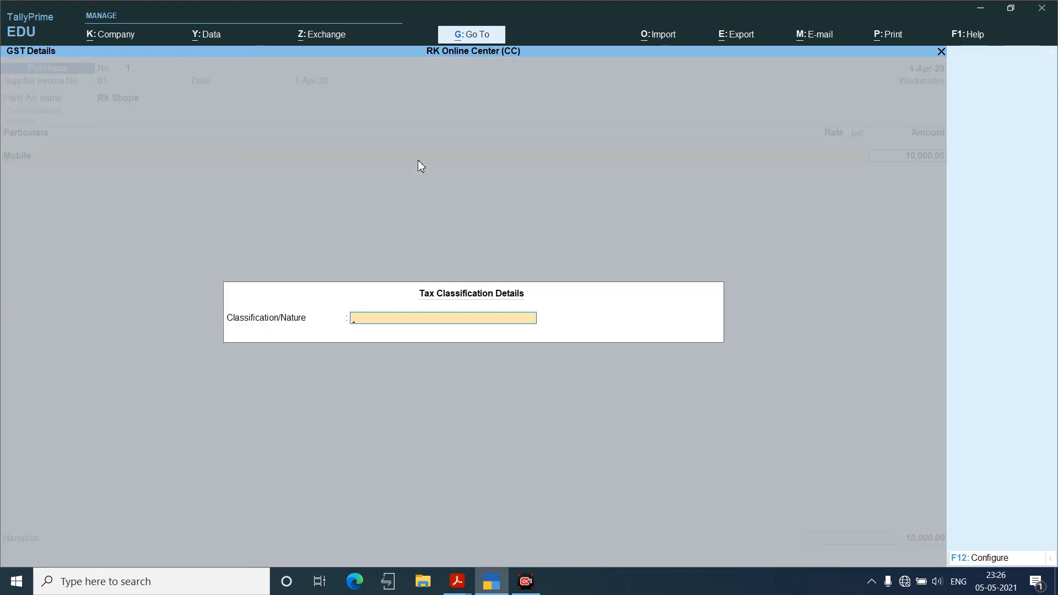
pyautogui.press('Return')
pyautogui.press('Return')
pyautogui.press('Return')
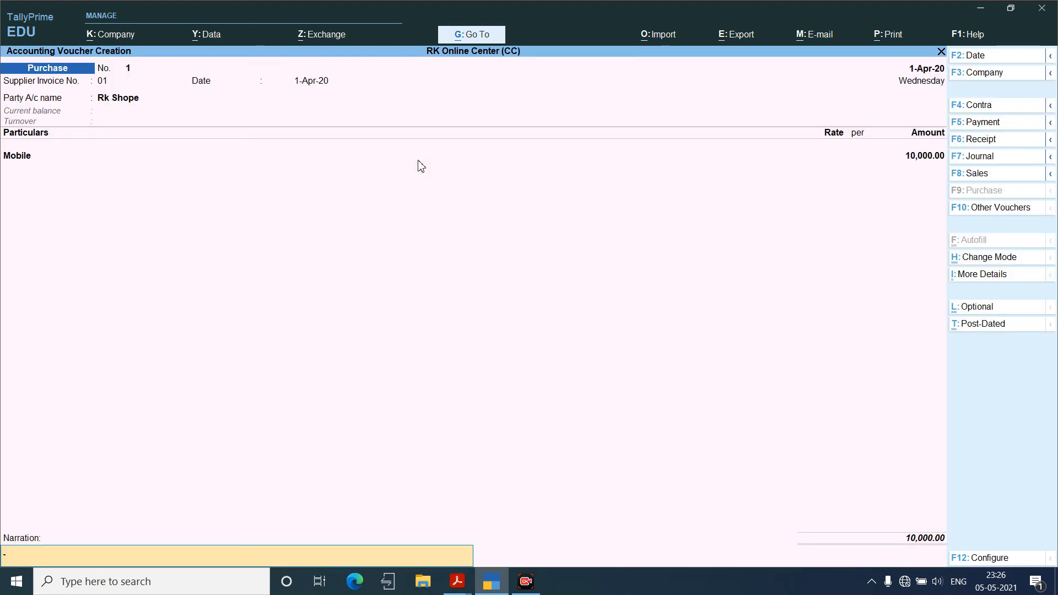
pyautogui.press('Return')
pyautogui.press('Return')
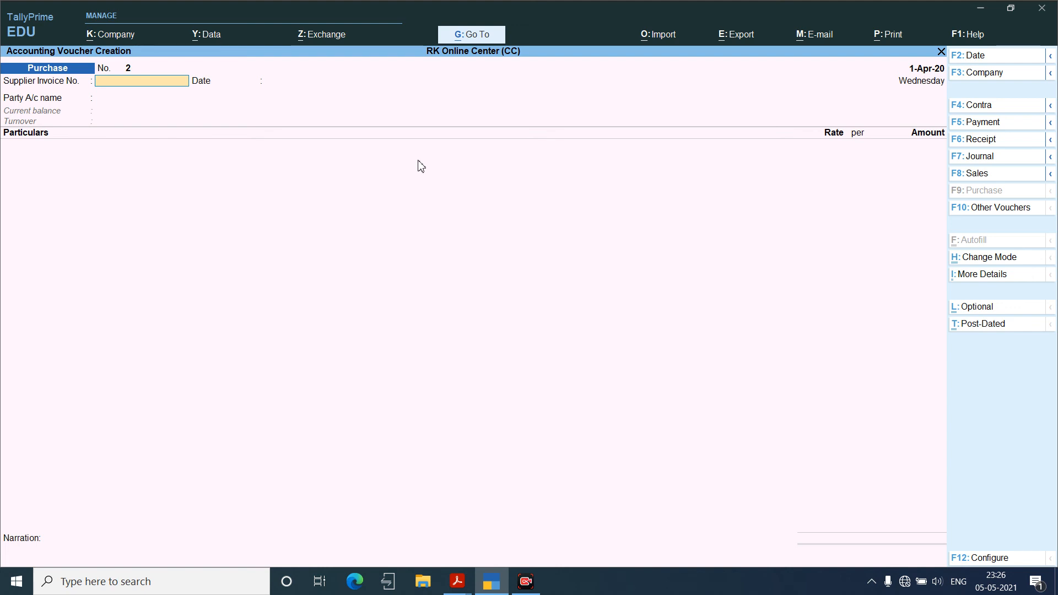
# Start a payment voucher and debit Rk Shope with 10000.
pyautogui.press('F5')
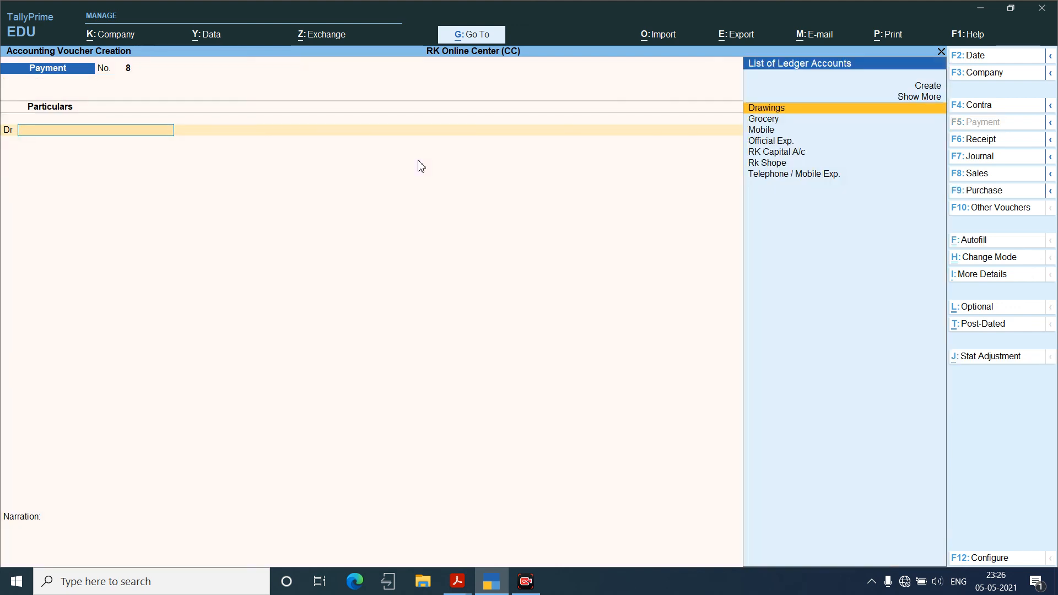
pyautogui.press('Down')
pyautogui.press('Down')
pyautogui.press('Down')
pyautogui.press('Down')
pyautogui.press('Down')
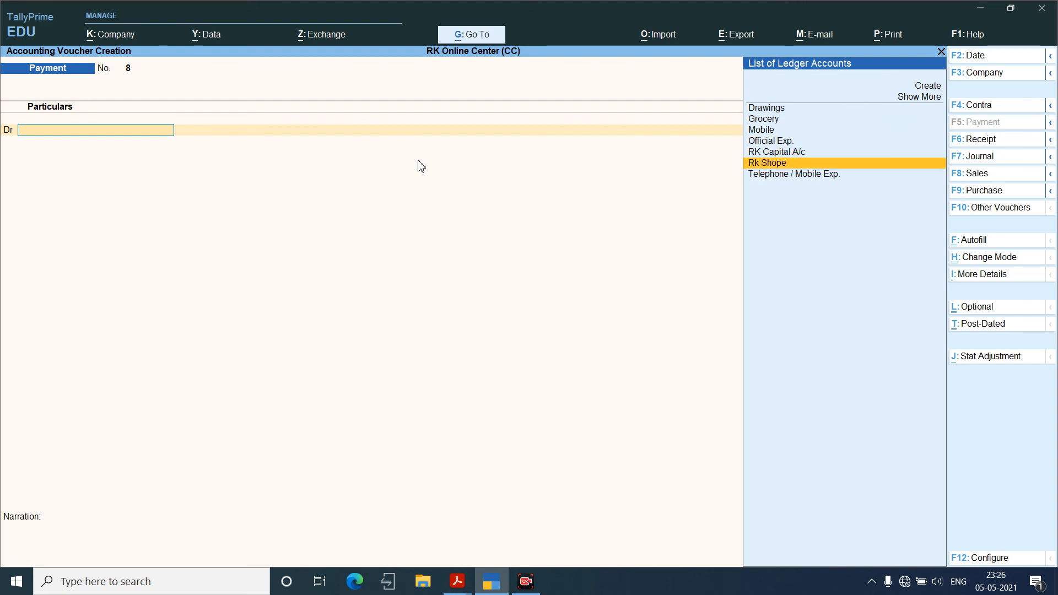
pyautogui.press('Return')
pyautogui.write('10000')
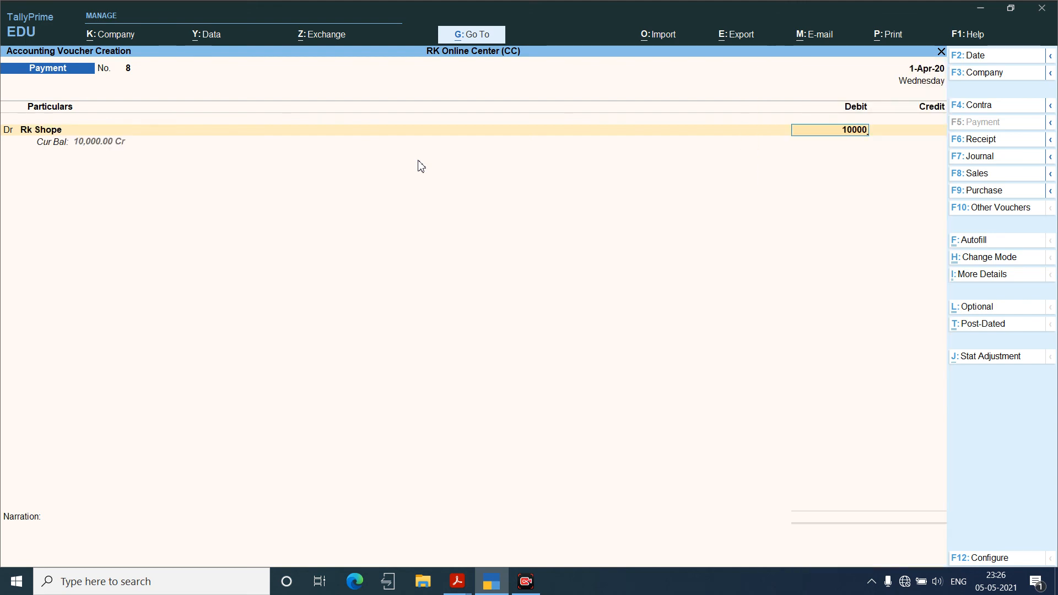
pyautogui.press('Return')
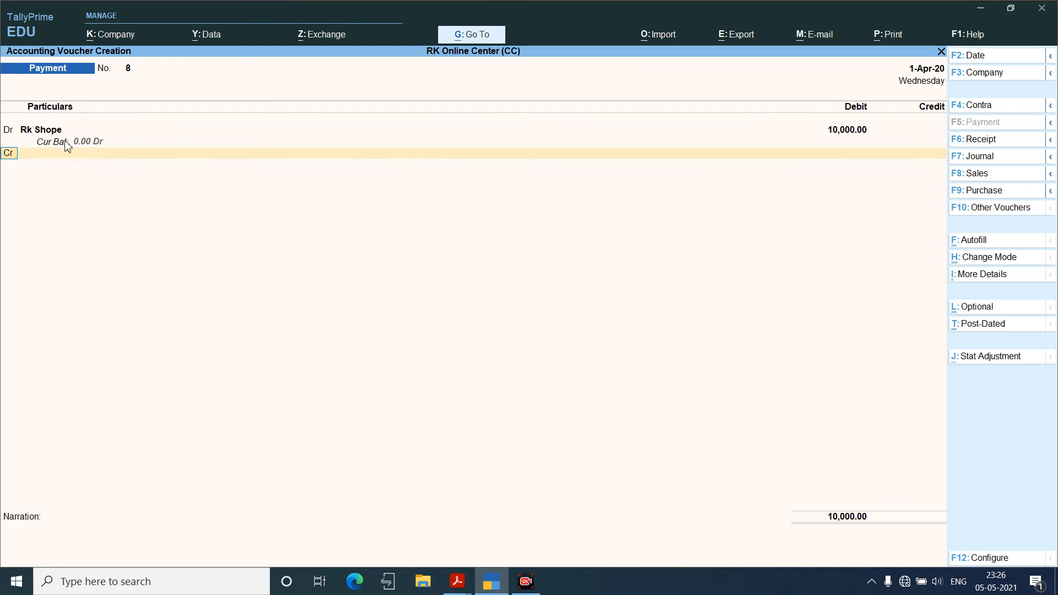
# Credit Icici Credit Card A/c with 10,000.00, accept the Cheque bank allocation, and save the payment voucher without a narration.
pyautogui.press('Return')
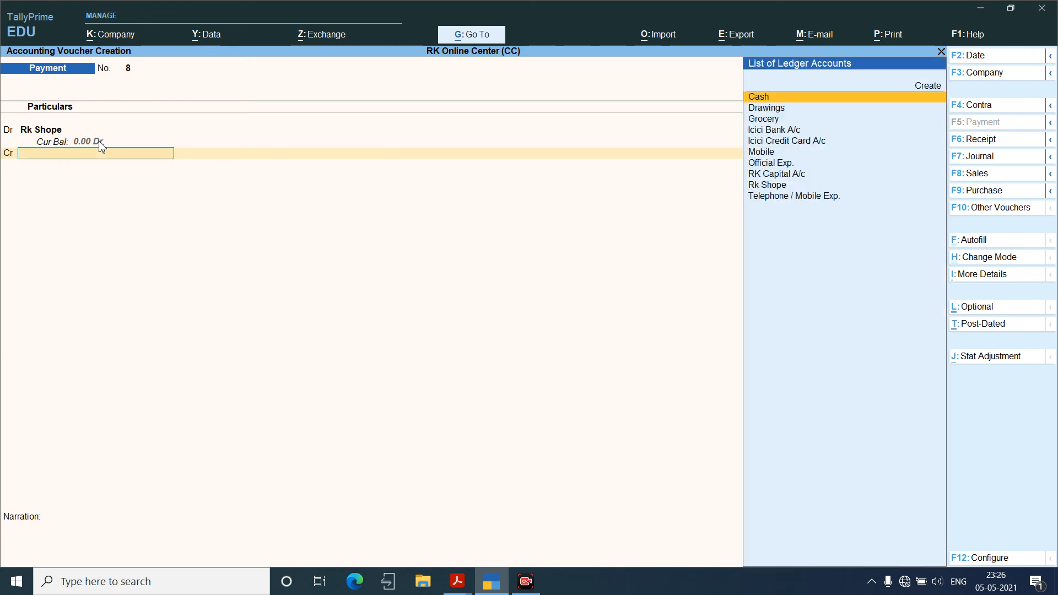
pyautogui.press('Down')
pyautogui.press('Down')
pyautogui.press('Down')
pyautogui.press('Down')
pyautogui.press('Return')
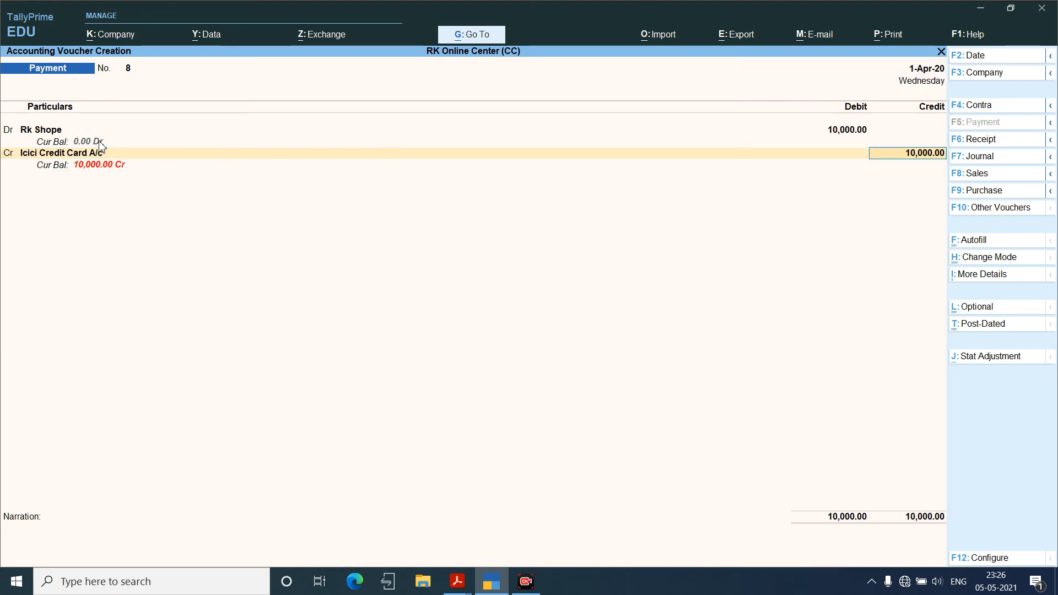
pyautogui.press('Return')
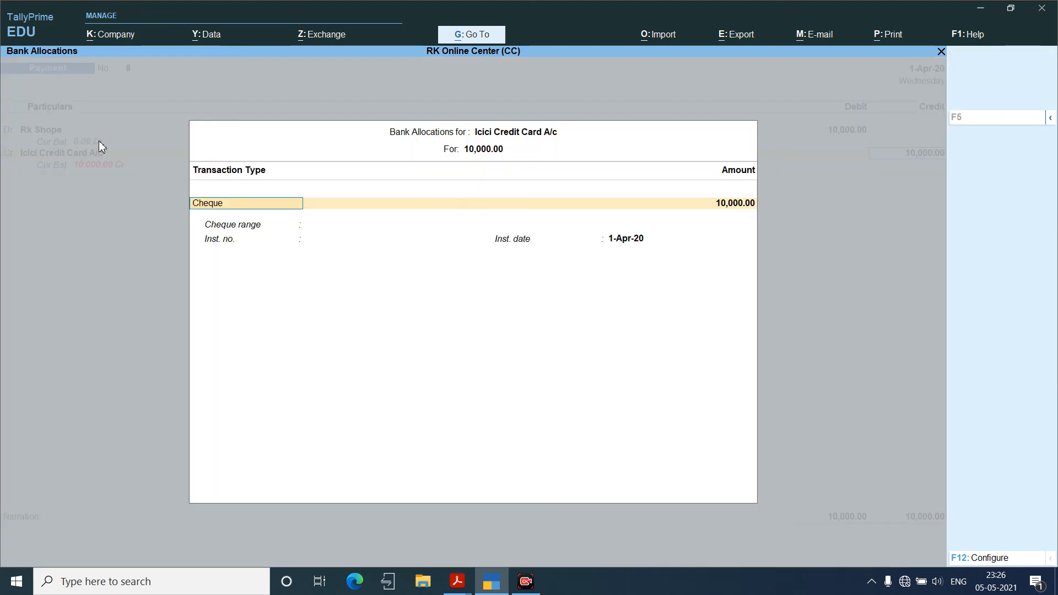
pyautogui.press('Return')
pyautogui.press('Return')
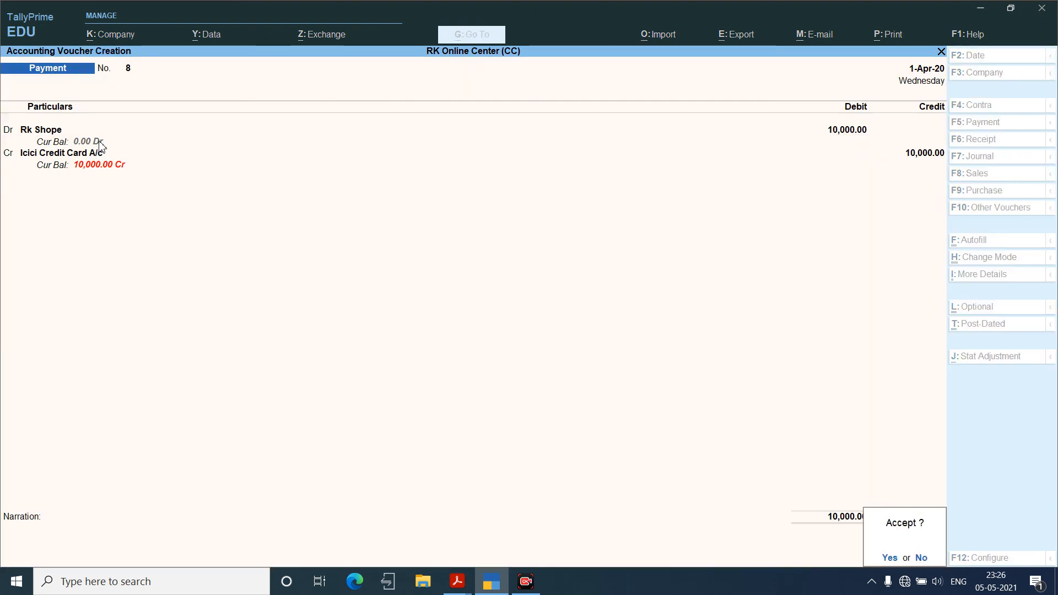
pyautogui.press('Return')
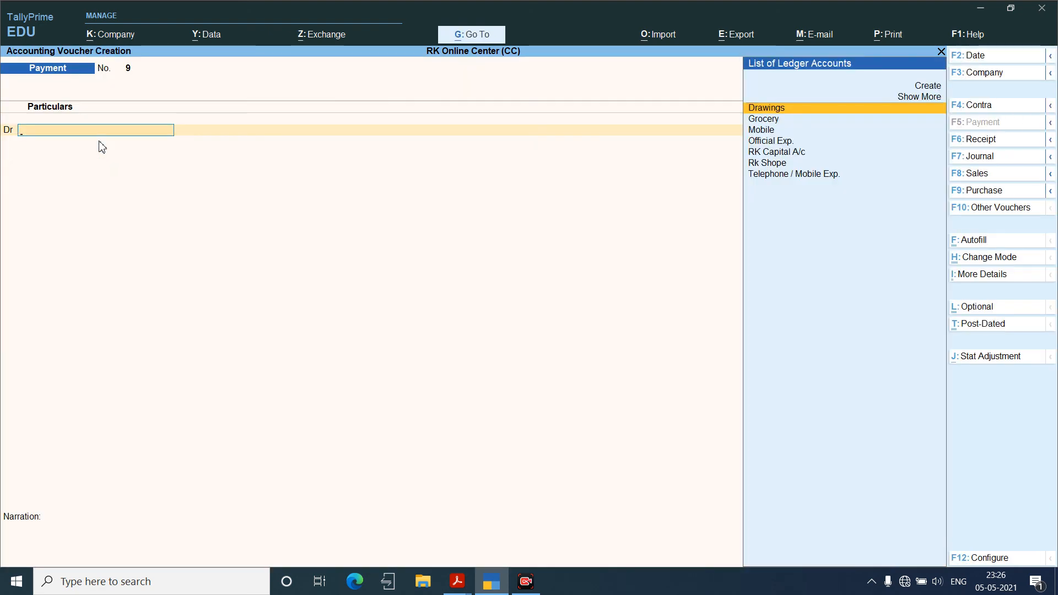
# Open the Balance Sheet, examine Bank OD A/c under Loans (Liability) and Mobile under Fixed Assets, and leave the report.
pyautogui.press('Escape')
pyautogui.press('Up')
pyautogui.press('Up')
pyautogui.press('Up')
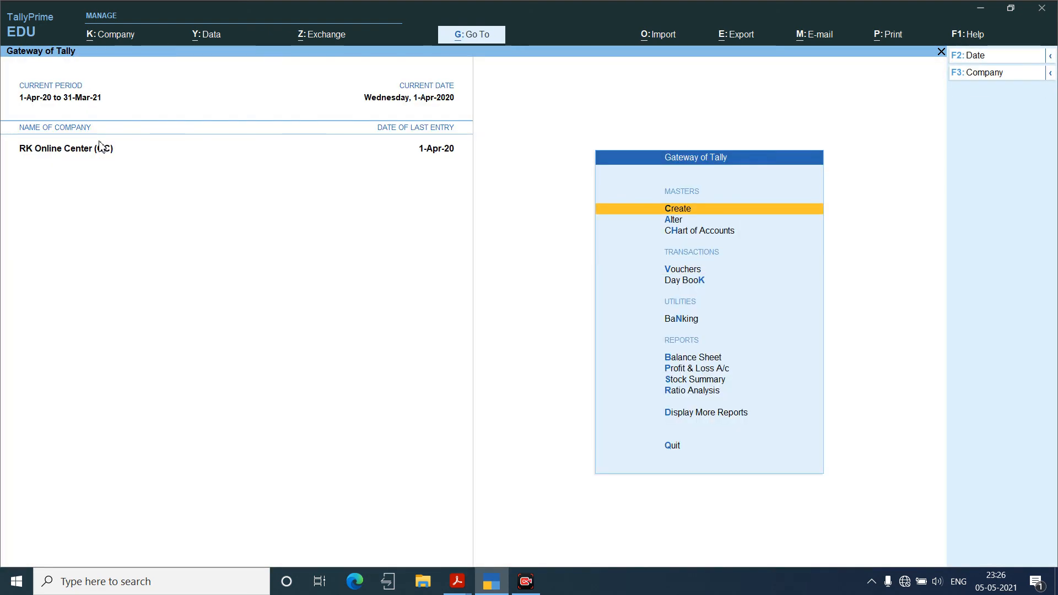
pyautogui.press('b')
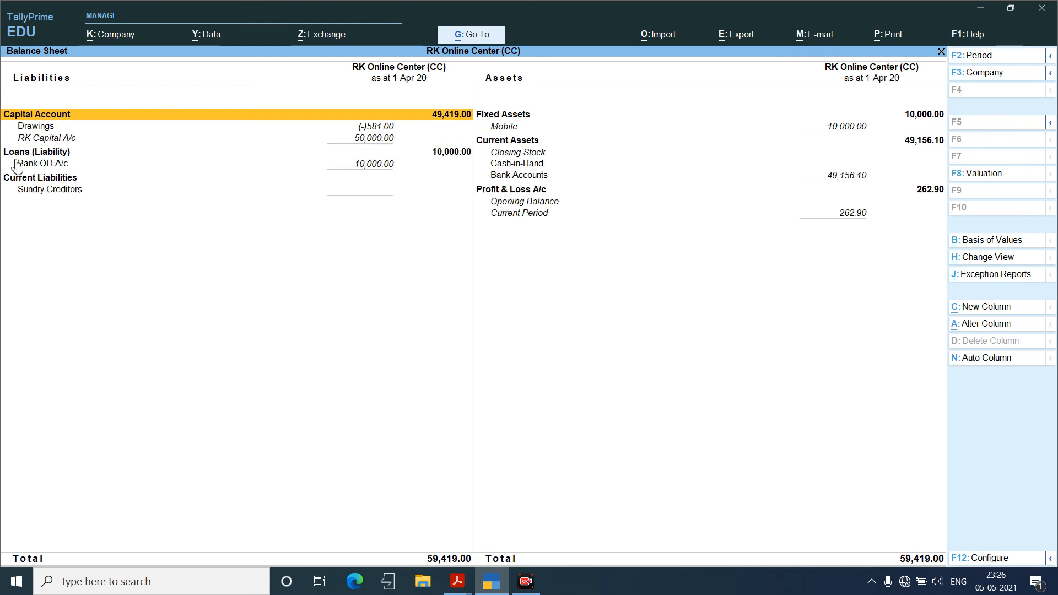
pyautogui.press('Down')
pyautogui.press('Down')
pyautogui.press('Down')
pyautogui.press('Down')
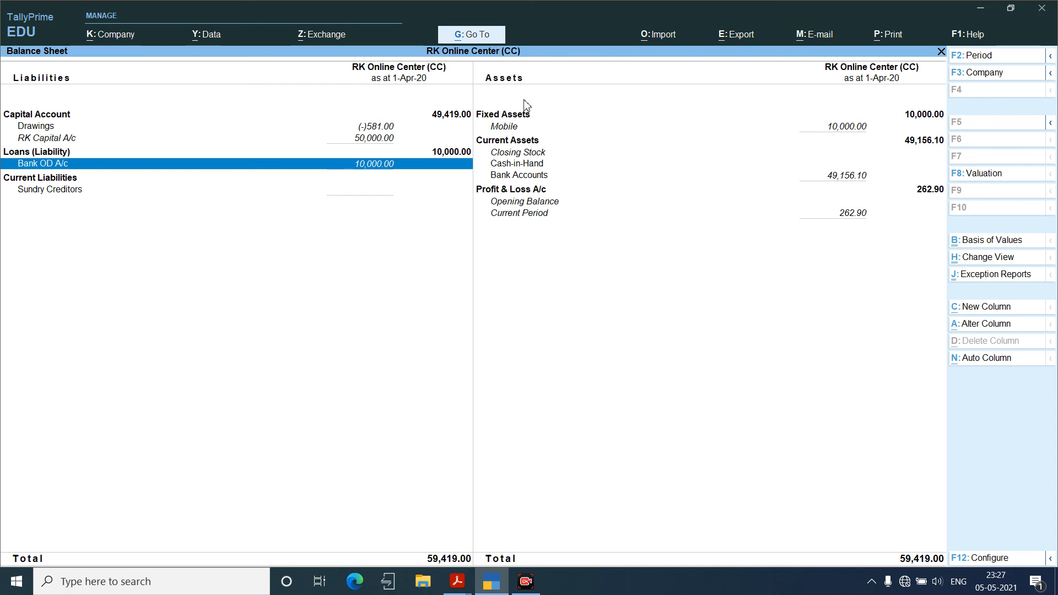
pyautogui.click(520, 124)
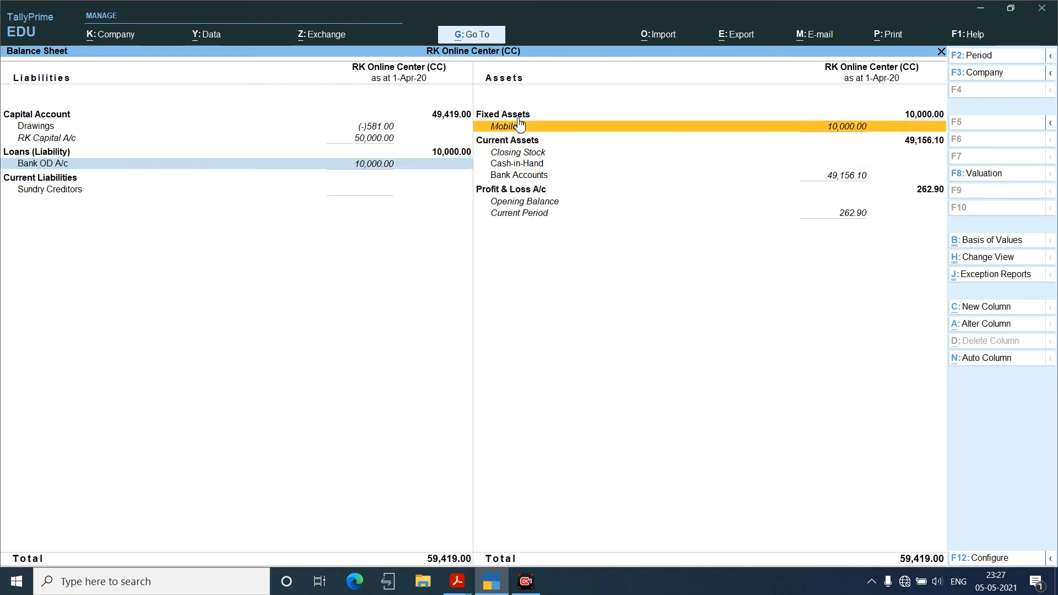
pyautogui.click(520, 124)
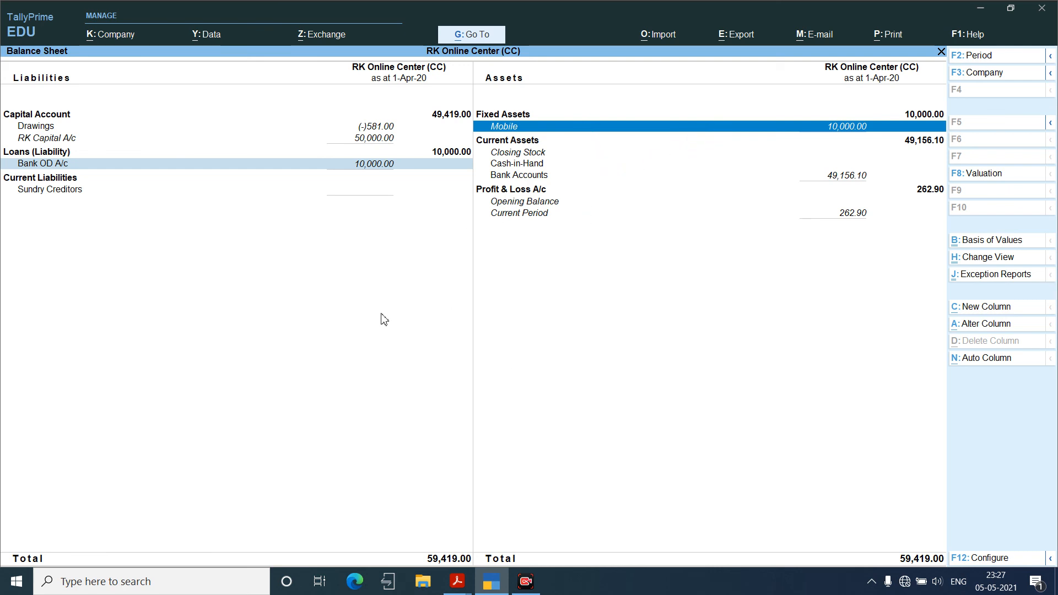
pyautogui.press('Escape')
pyautogui.press('Escape')
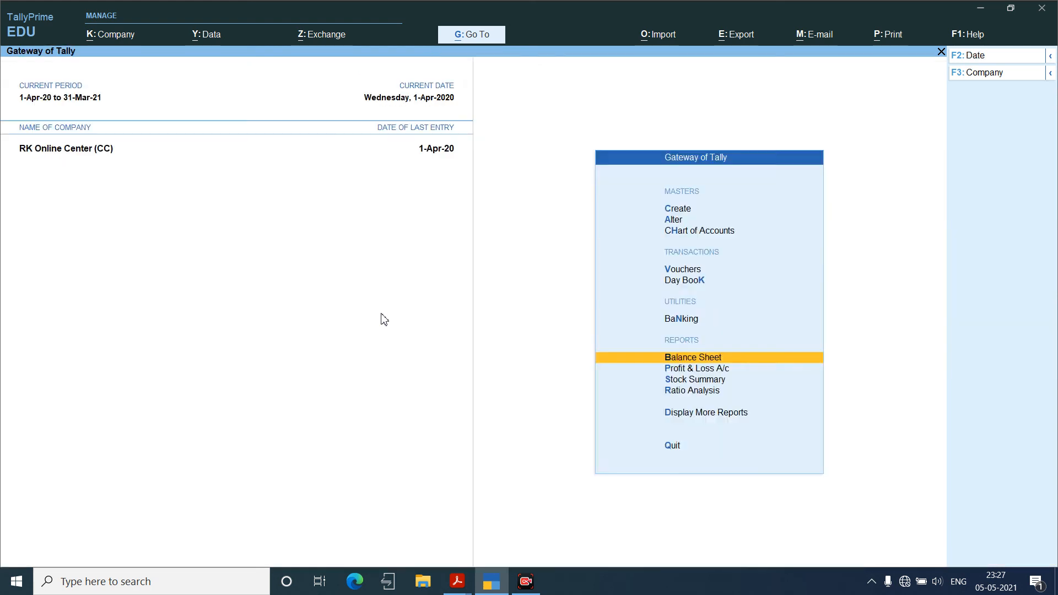
# Start a contra voucher that credits Icici Bank A/c and debits Icici Credit Card A/c with 10000.
pyautogui.press('n')
pyautogui.press('v')
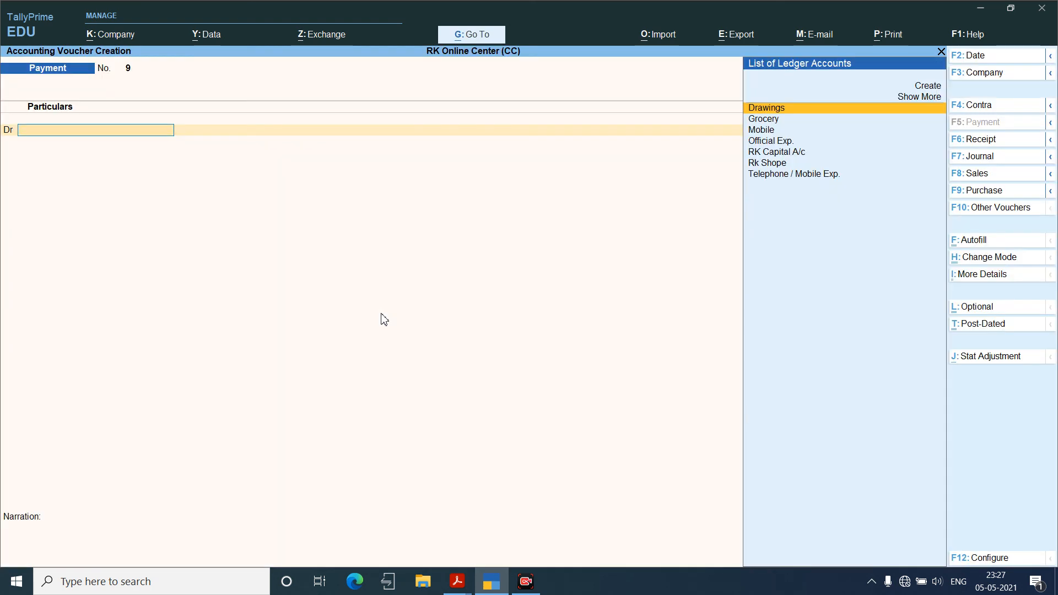
pyautogui.press('F4')
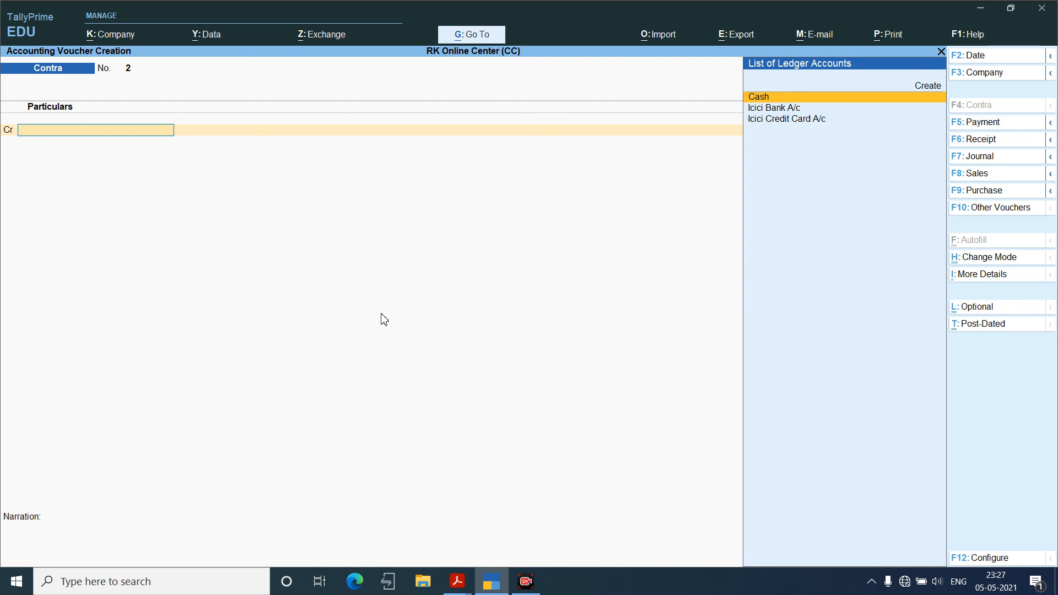
pyautogui.press('Down')
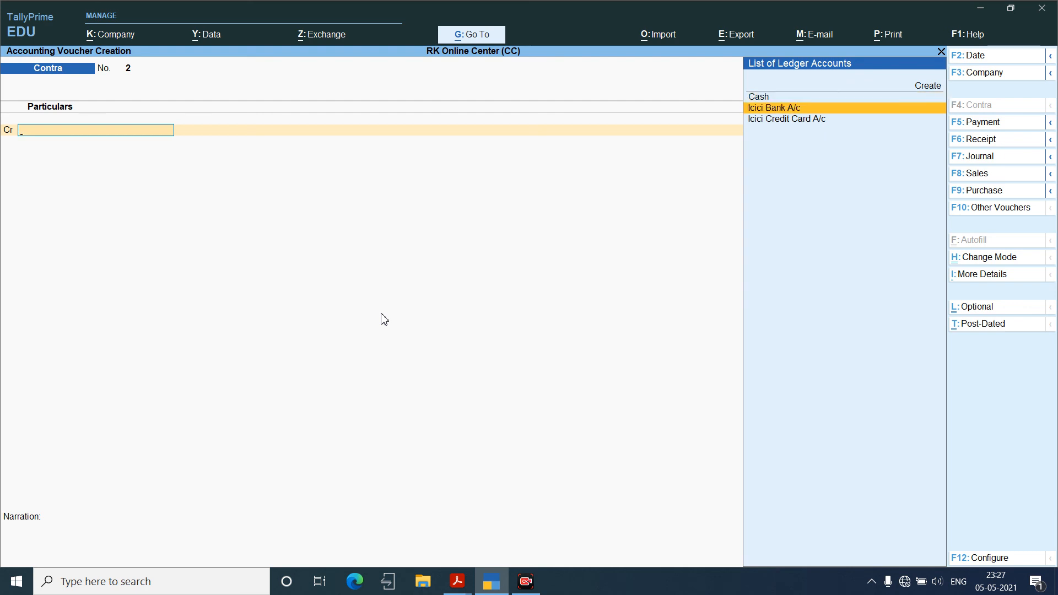
pyautogui.press('Return')
pyautogui.write('100000')
pyautogui.press('BackSpace')
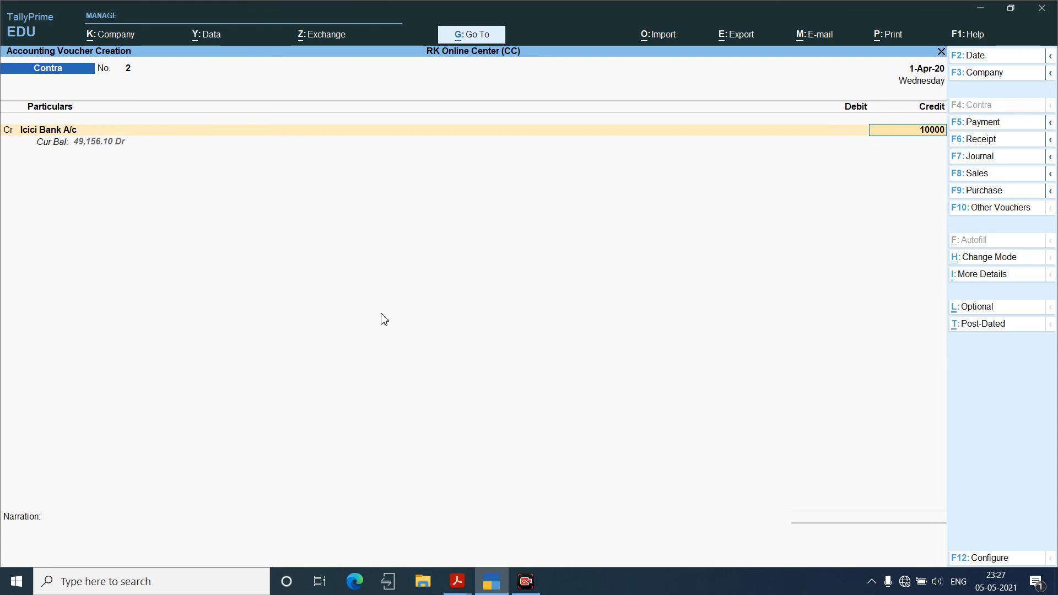
pyautogui.press('Return')
pyautogui.press('Return')
pyautogui.press('Return')
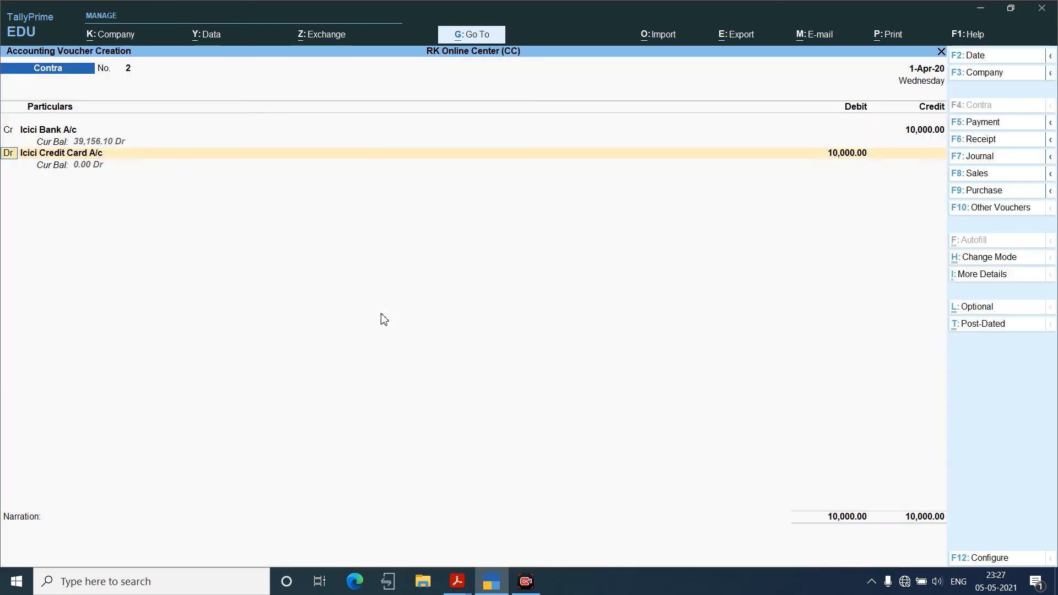
# Accept the Cheque/DD bank allocation of 10,000.00 for Icici Credit Card A/c and save the contra voucher without a narration.
pyautogui.press('Return')
pyautogui.press('Return')
pyautogui.press('Return')
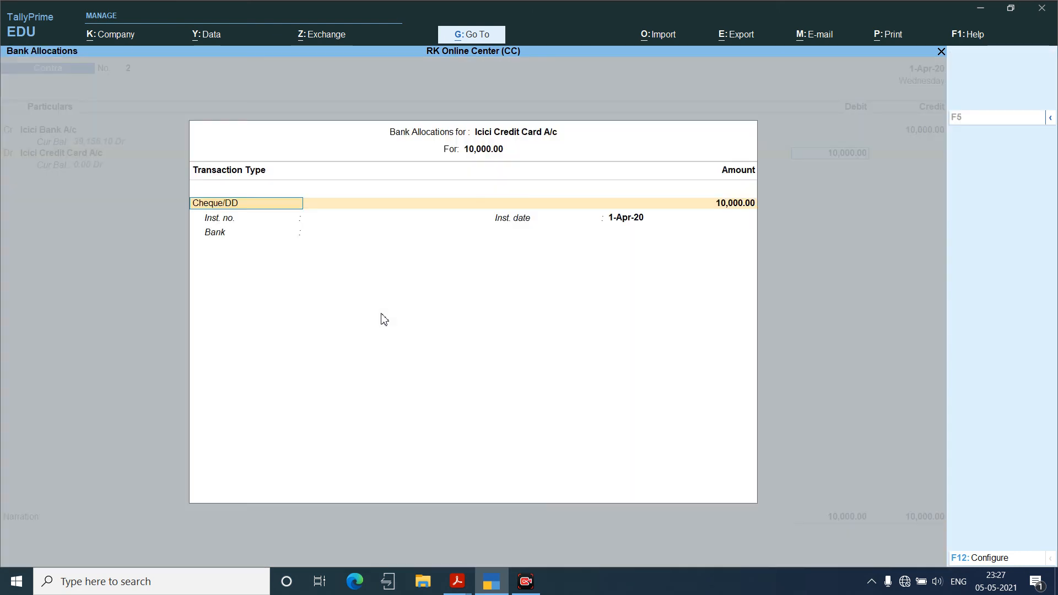
pyautogui.press('Return')
pyautogui.press('Return')
pyautogui.press('Return')
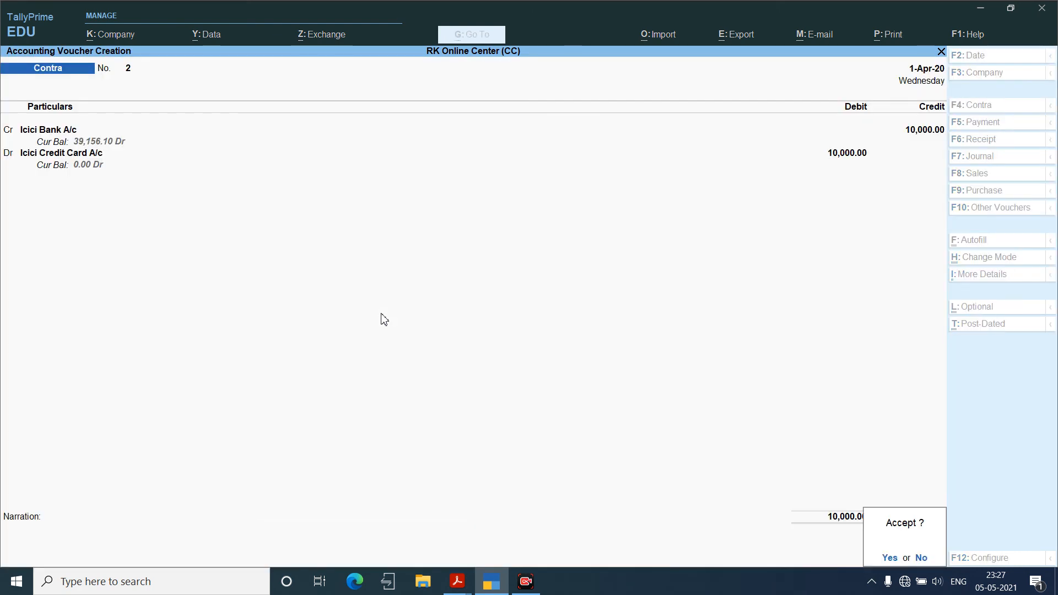
pyautogui.press('Return')
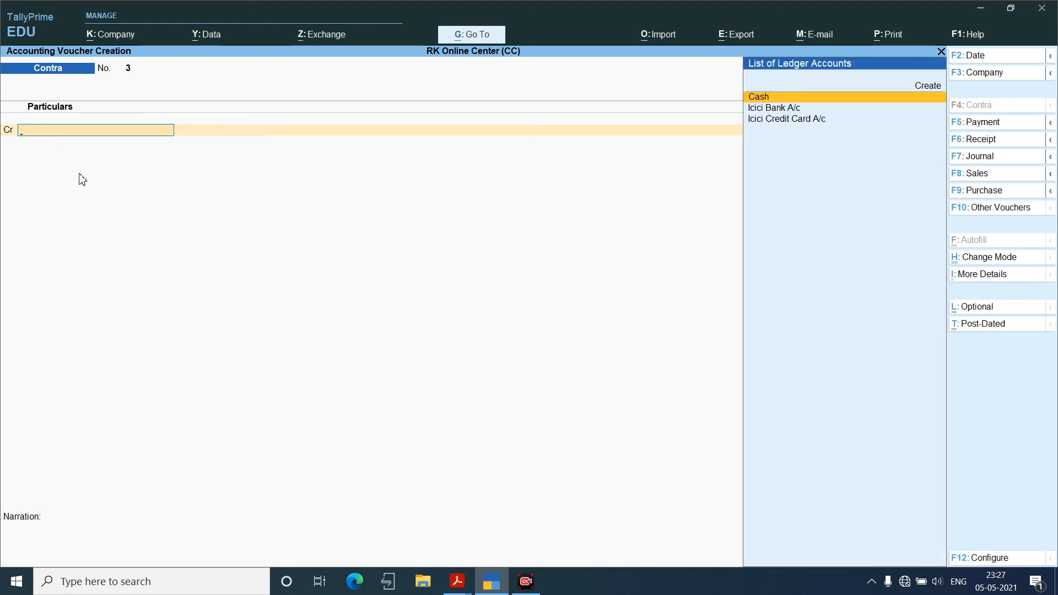
# Leave contra voucher entry and open the Balance Sheet in its detailed view.
pyautogui.press('Escape')
pyautogui.press('n')
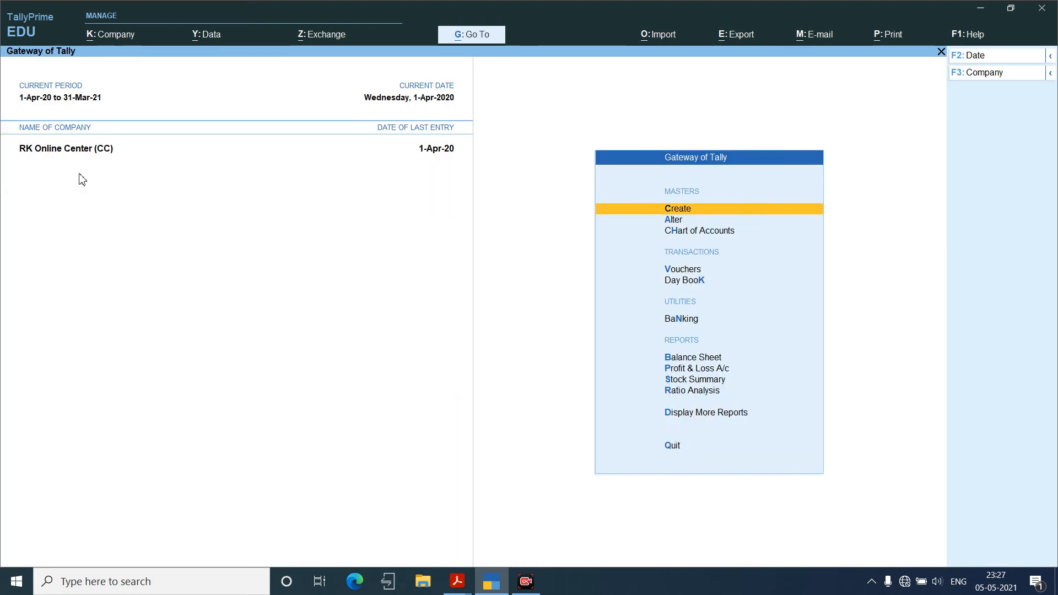
pyautogui.press('b')
pyautogui.hotkey('alt', 'F5')
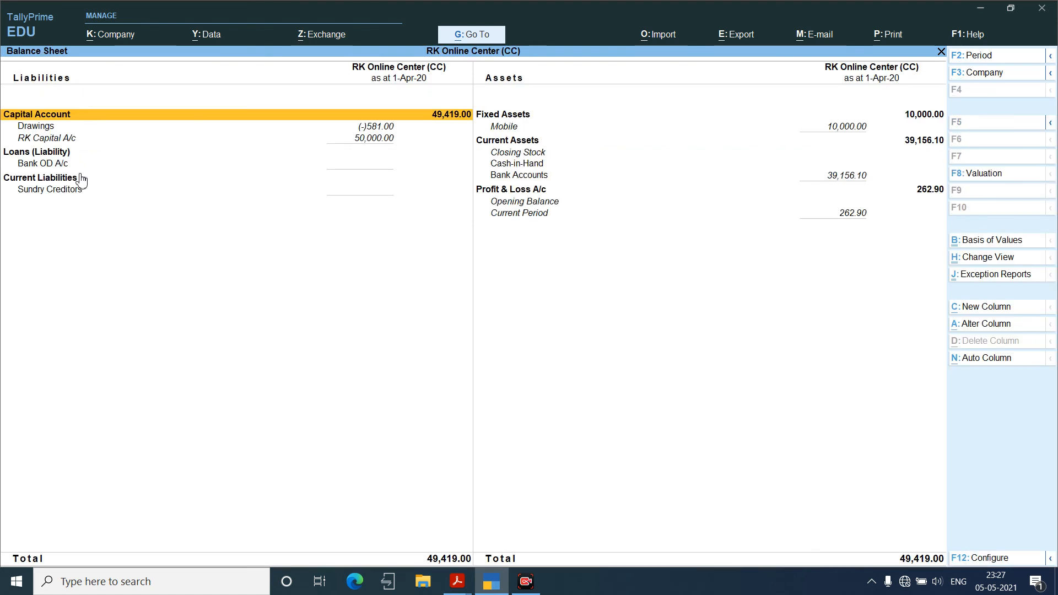
# Mark Bank OD A/c under Loans (Liability) and Sundry Creditors under Current Liabilities, and examine both lines of the Balance Sheet.
pyautogui.press('Down')
pyautogui.press('Down')
pyautogui.press('Down')
pyautogui.press('space')
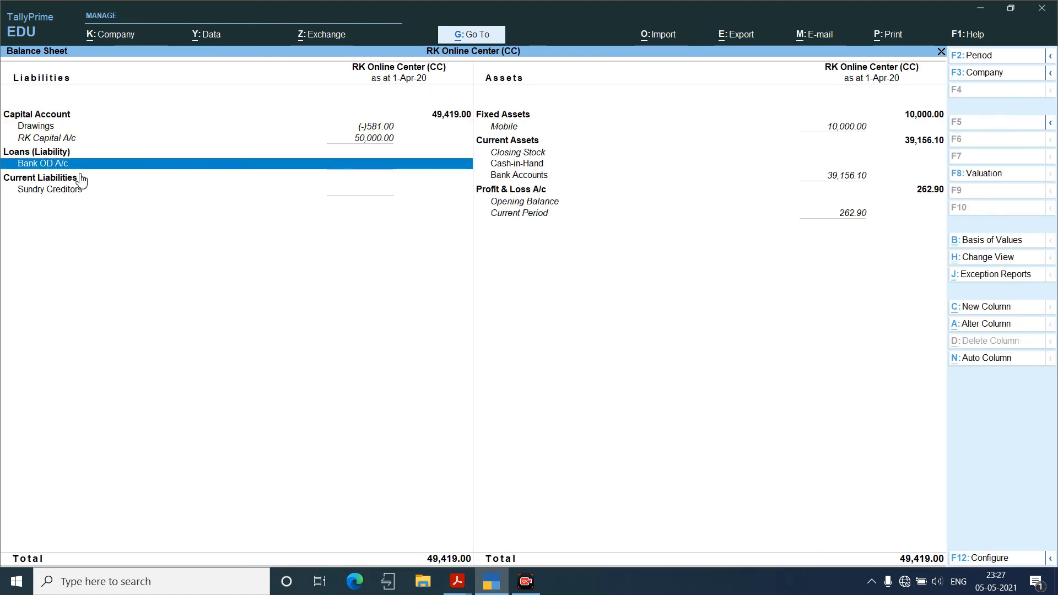
pyautogui.press('Down')
pyautogui.press('Down')
pyautogui.press('space')
pyautogui.press('Up')
pyautogui.press('Up')
pyautogui.press('Up')
pyautogui.press('Up')
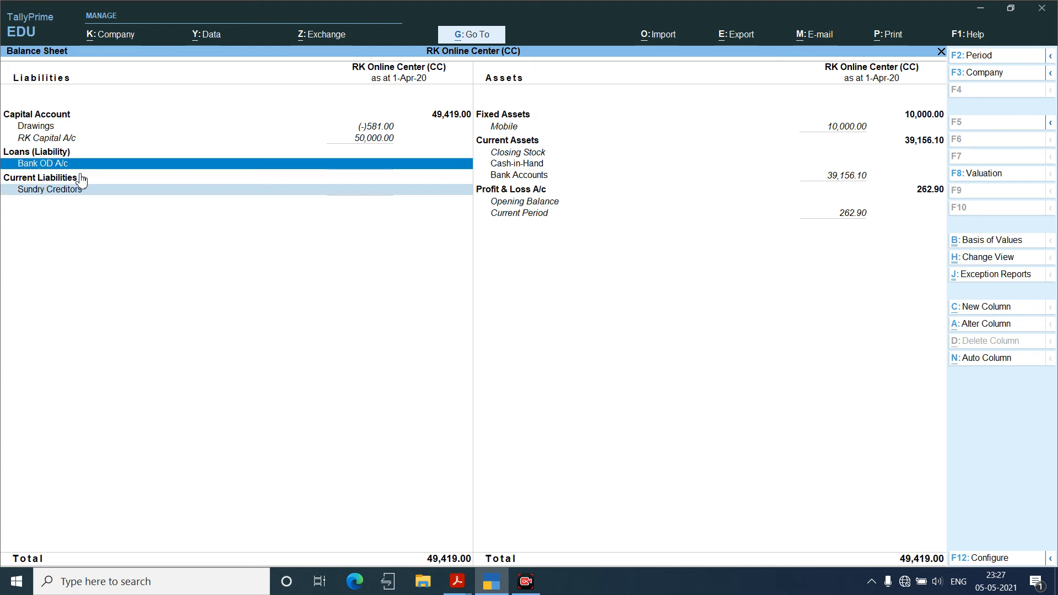
pyautogui.press('Down')
pyautogui.press('Down')
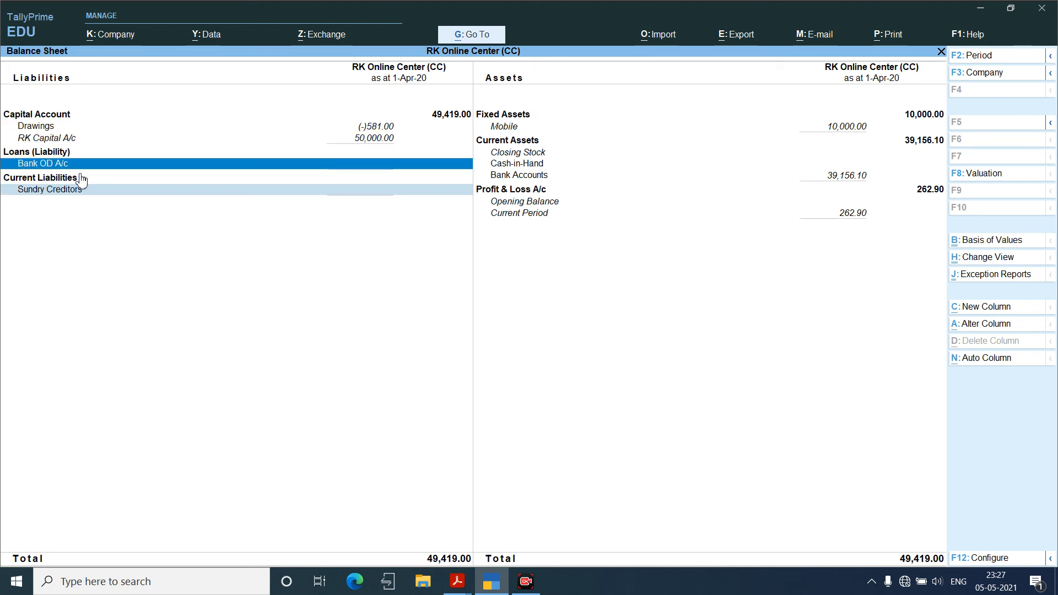